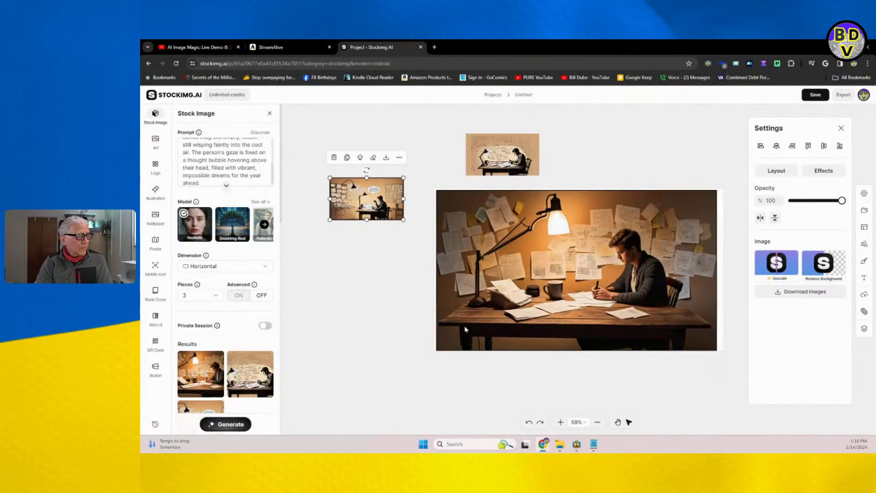
Step: Enlarge the lamp-lit photo of the man writing at the desk on the canvas
click(447, 335)
drag(436, 351, 311, 421)
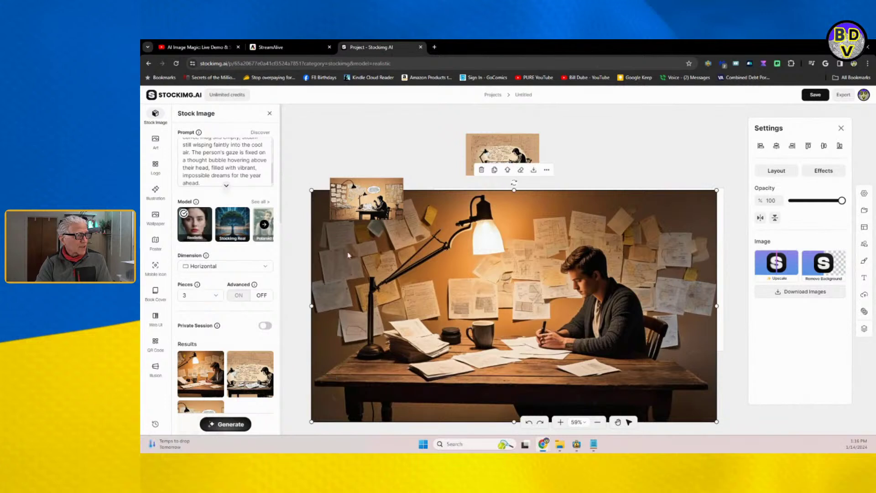
Step: Enlarge the speech-bubble illustration until it fills the visible canvas and position it over the lamp-lit photo
click(368, 218)
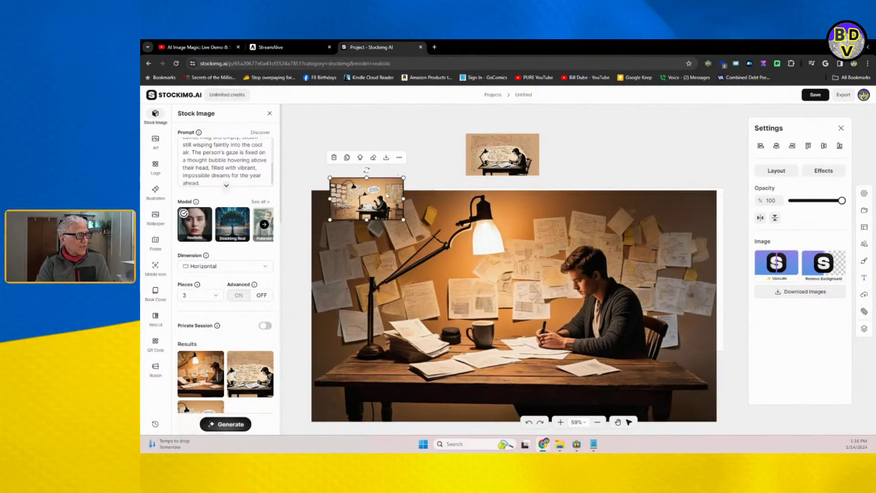
mouse_move(404, 176)
mouse_down()
mouse_move(582, 121)
mouse_move(712, 104)
mouse_up()
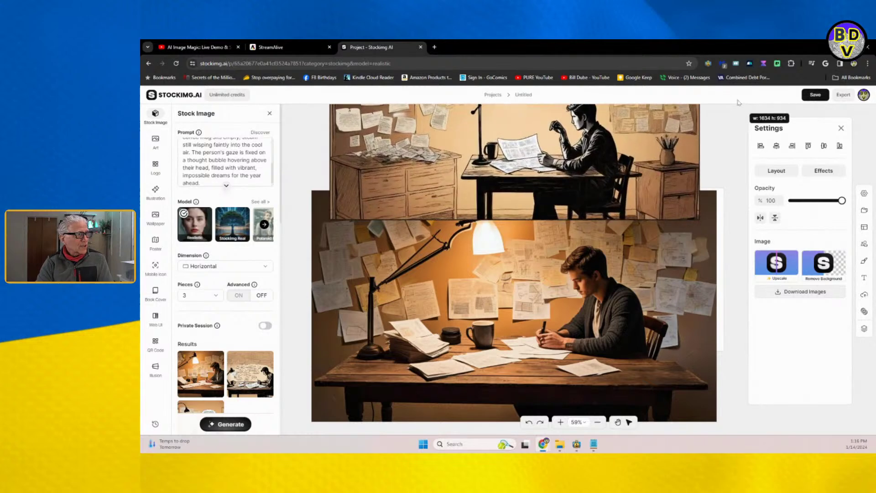
mouse_move(507, 131)
mouse_down()
mouse_move(469, 243)
mouse_move(476, 279)
mouse_up()
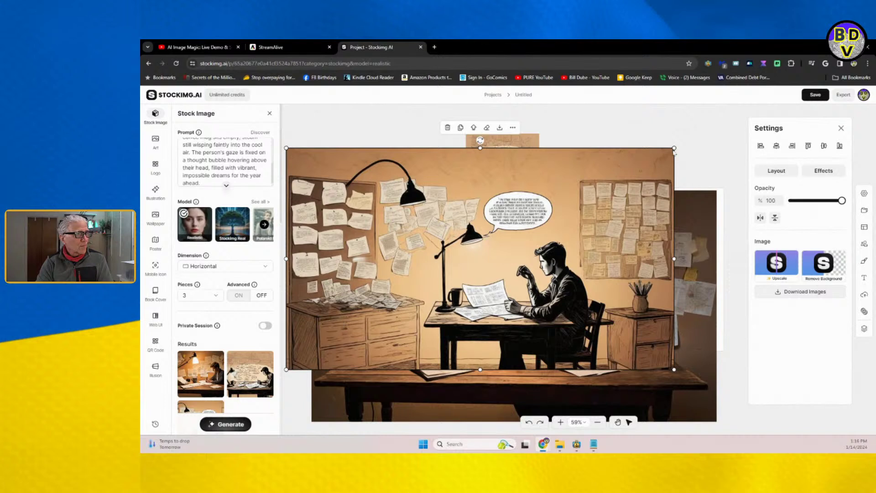
click(674, 152)
click(669, 154)
drag(670, 154, 724, 124)
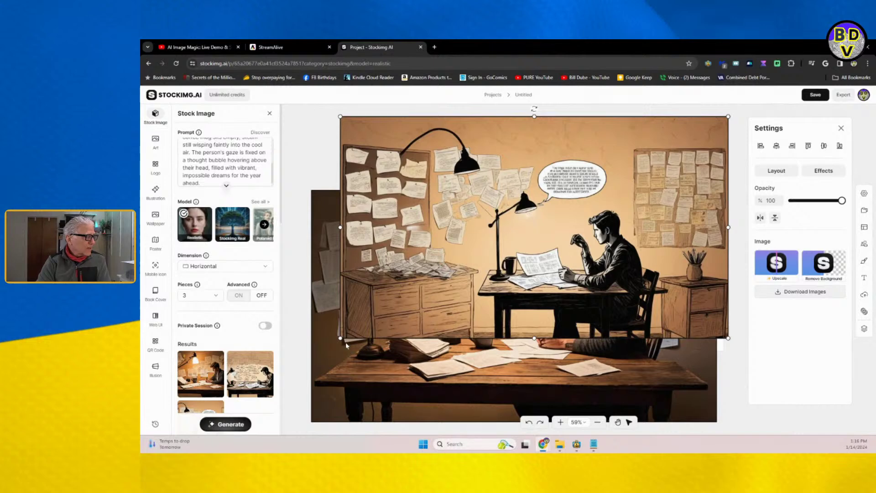
mouse_move(340, 338)
mouse_down()
mouse_move(272, 419)
mouse_move(144, 449)
mouse_up()
drag(381, 292, 450, 288)
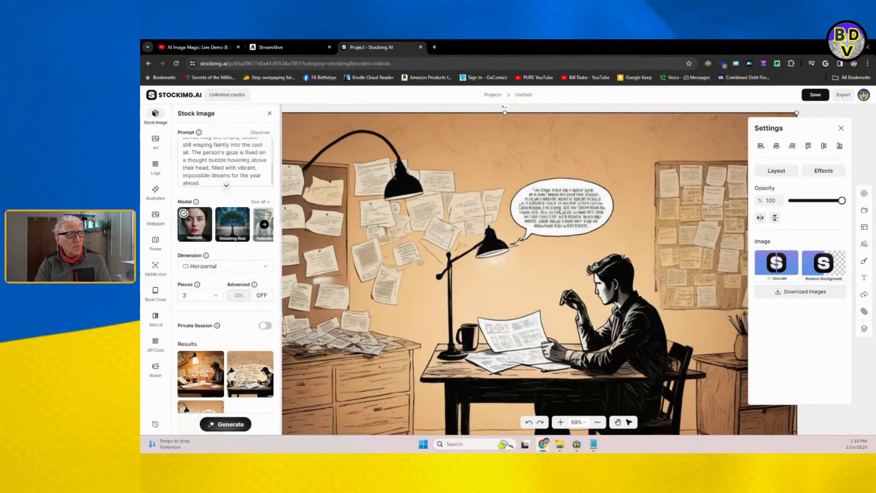
Step: Open the Photopea online photo editor in a new browser tab
click(434, 47)
click(439, 63)
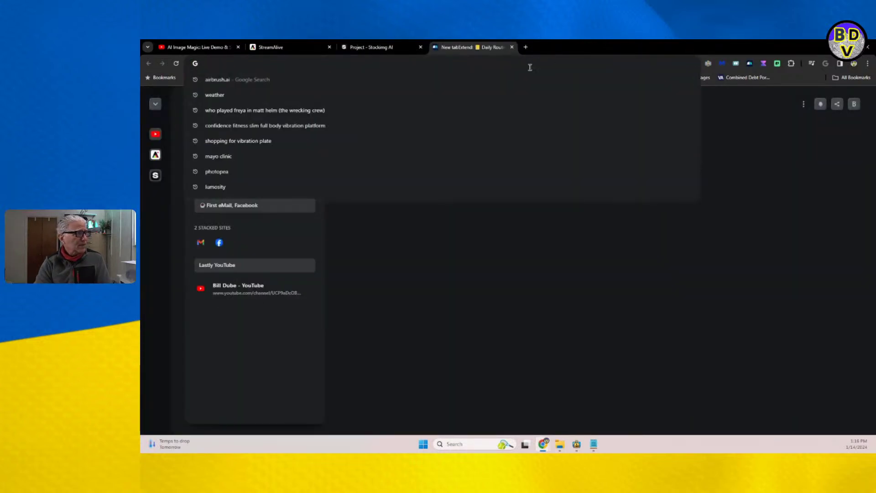
text(jp)
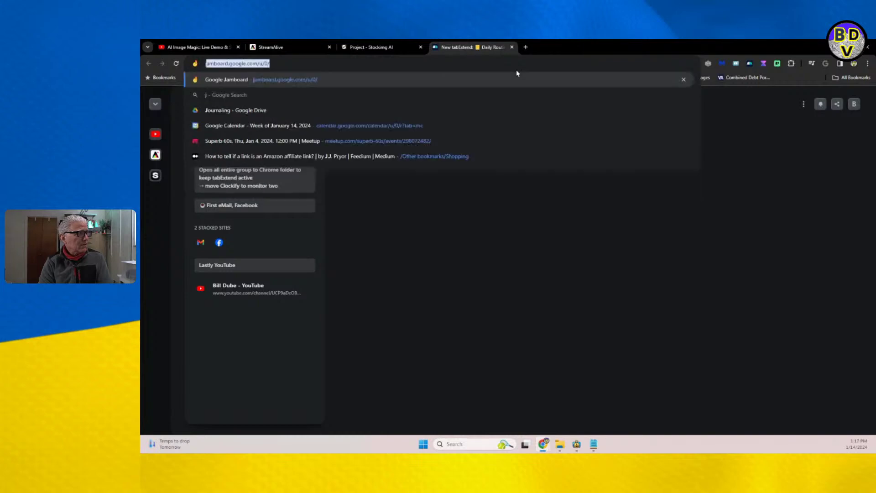
key(BackSpace)
key(BackSpace)
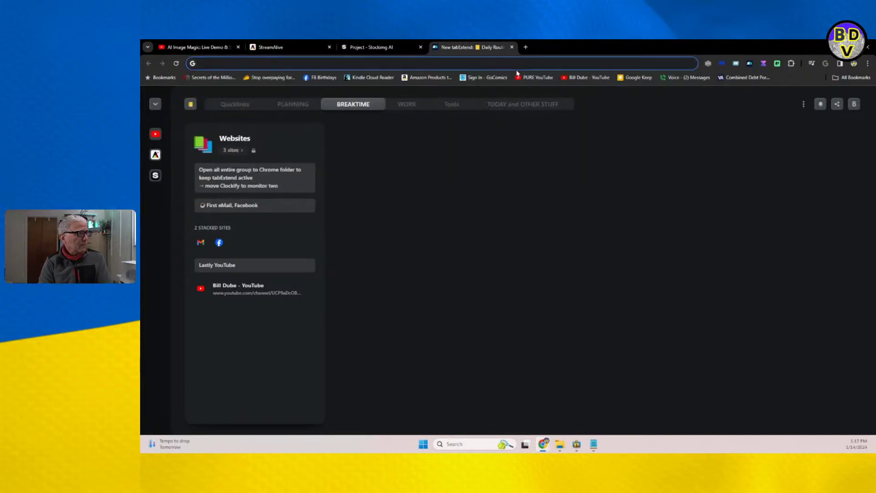
text(pho)
key(Return)
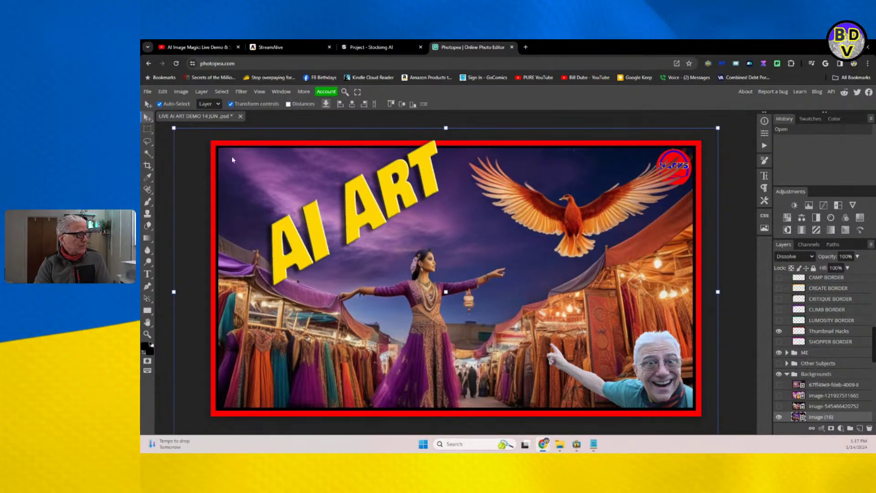
Step: Create a new 1280 × 720 pixel project with a custom dark purple background (291e4c)
click(147, 91)
click(155, 103)
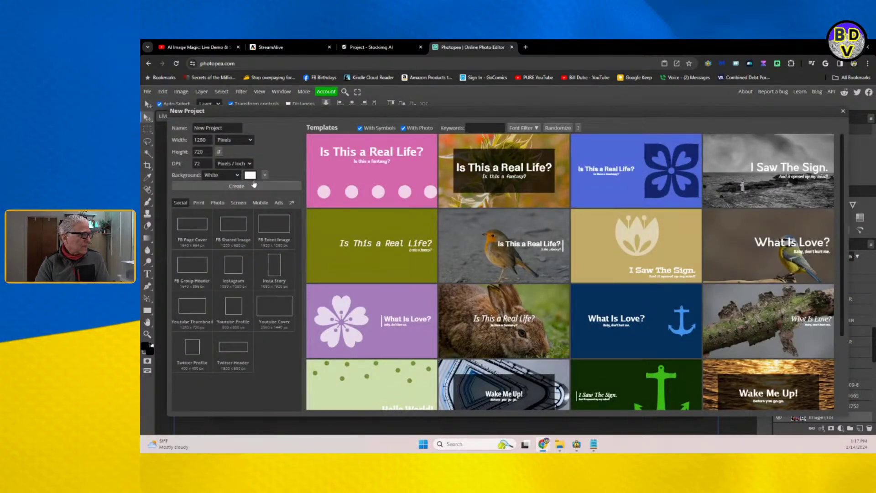
click(249, 176)
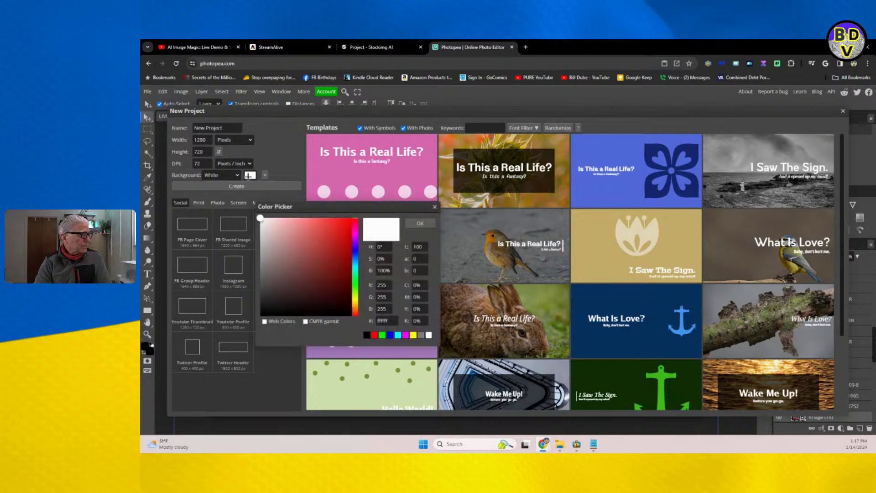
click(235, 185)
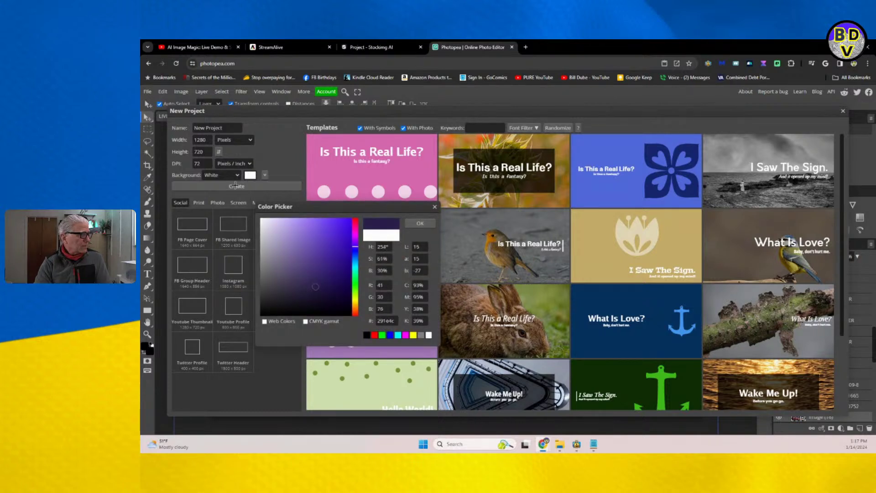
click(419, 224)
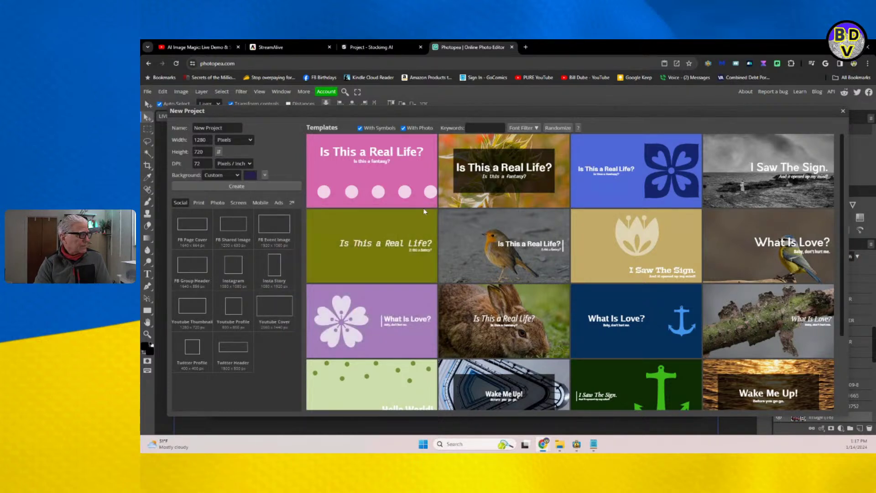
click(266, 228)
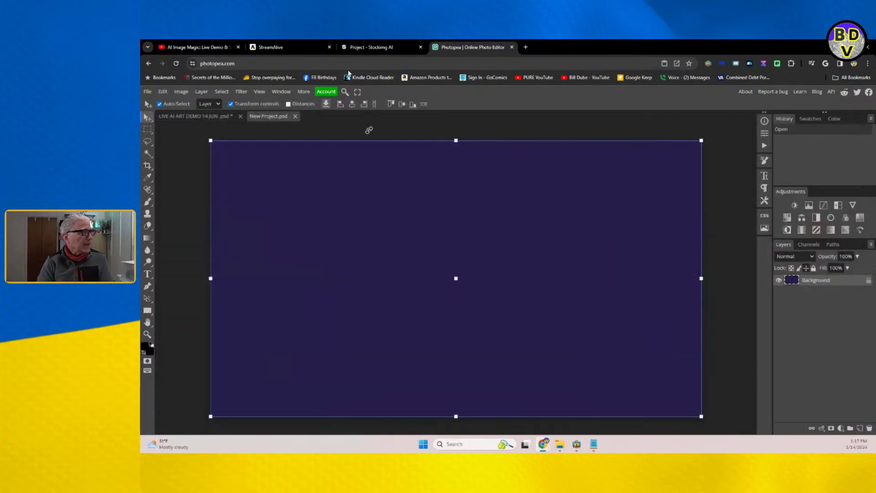
Step: Switch to the Stockimg AI project and capture a screen region of about 1213 × 830 pixels covering the speech-bubble illustration
click(364, 48)
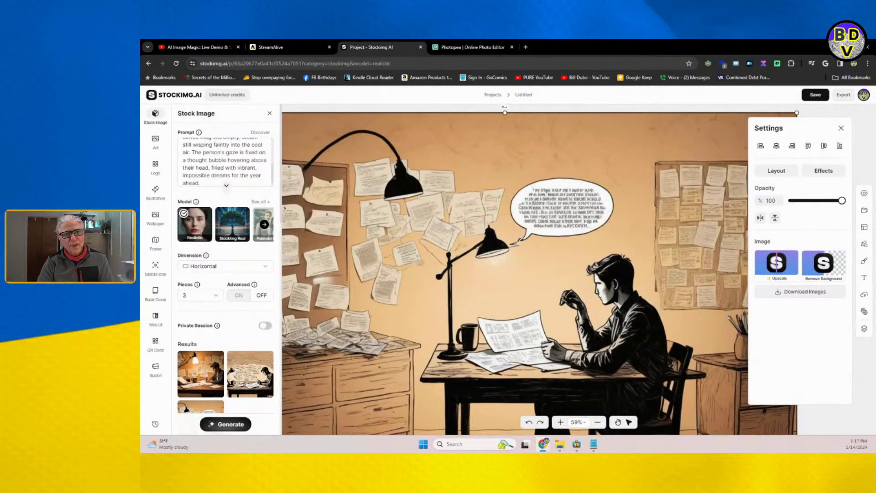
key(Print)
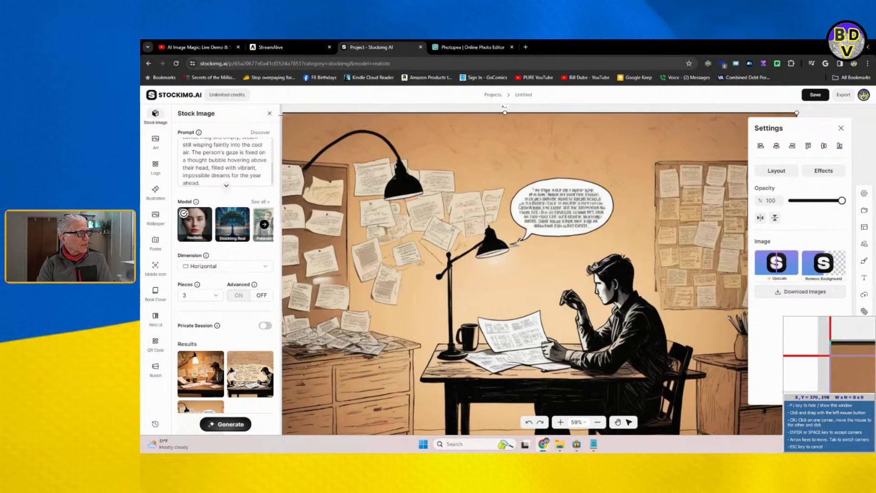
drag(282, 114, 749, 432)
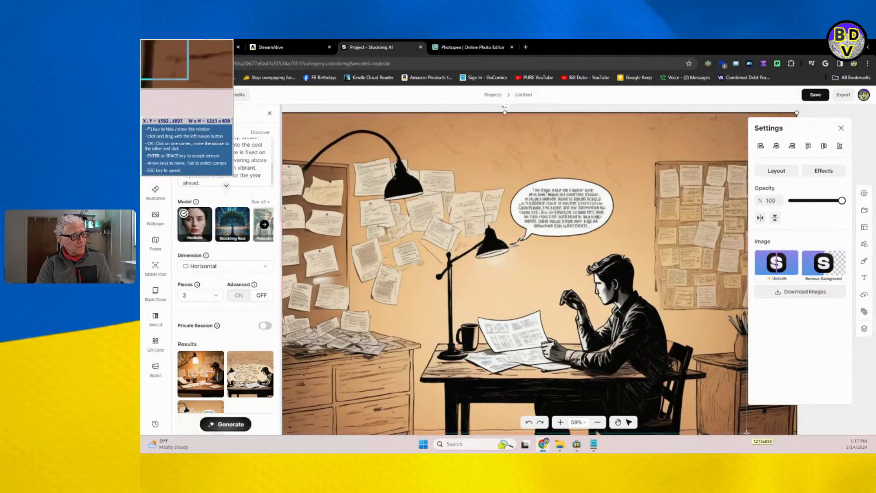
Step: Switch to Photopea and paste the captured illustration into the new project
click(483, 47)
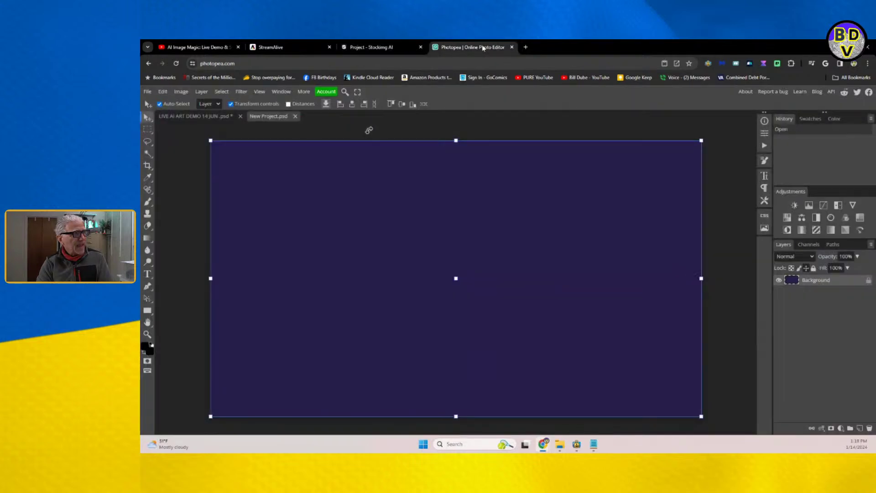
click(438, 201)
key(ctrl+v)
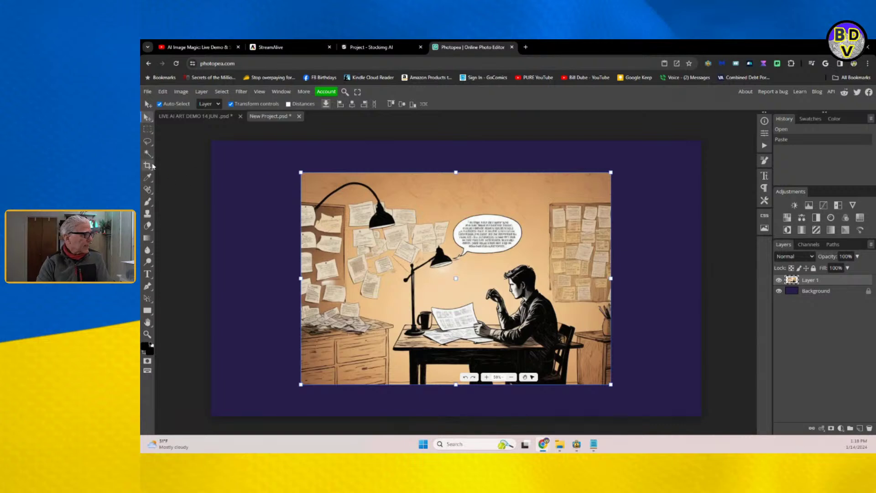
Step: Lasso the text inside the speech bubble and delete it, then shift the selection slightly to clear the remaining text
click(147, 142)
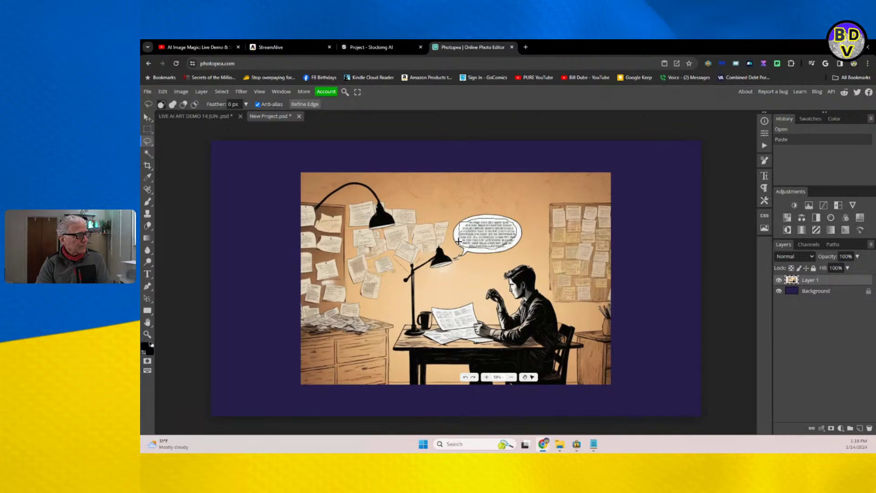
drag(463, 234, 462, 234)
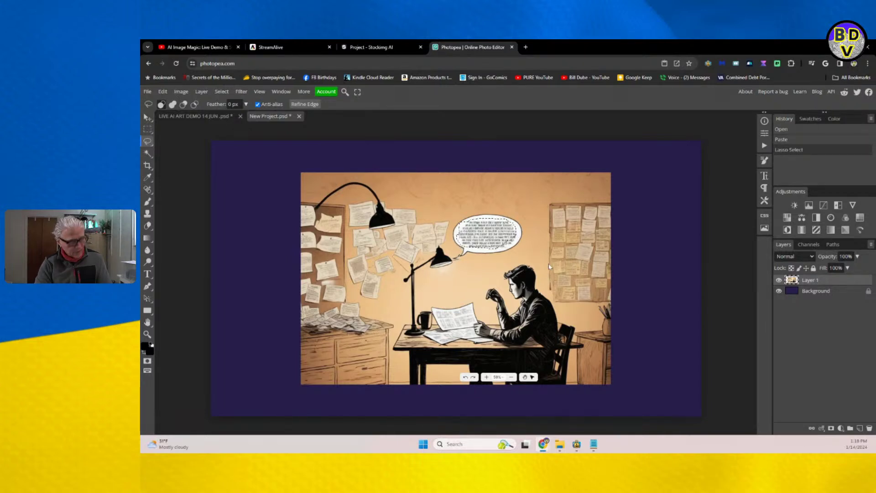
key(Delete)
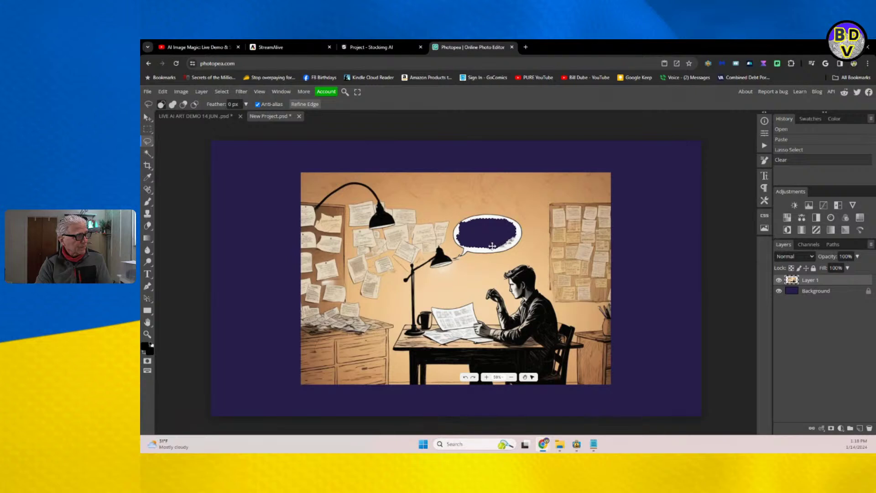
mouse_move(490, 238)
mouse_down()
mouse_move(453, 242)
mouse_move(493, 241)
mouse_up()
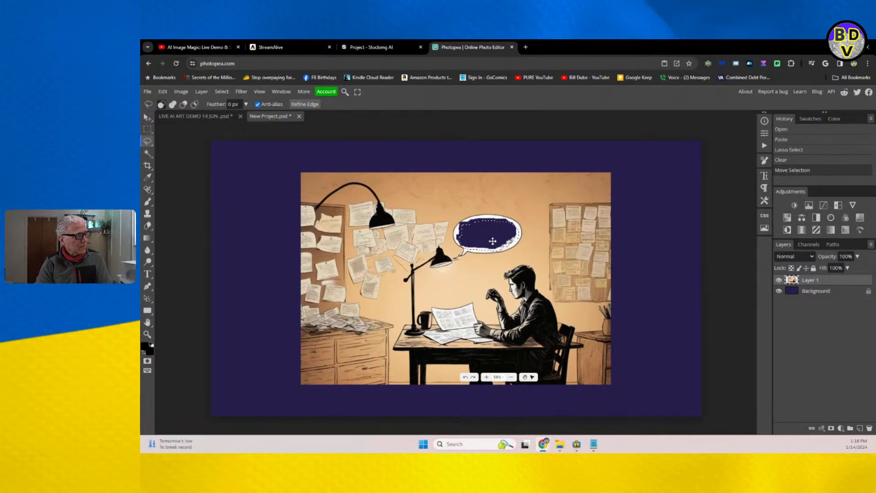
key(Delete)
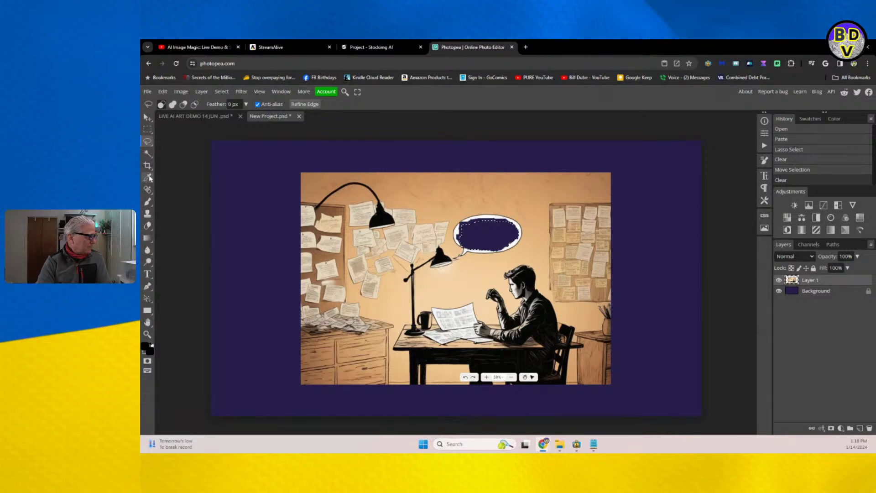
click(152, 293)
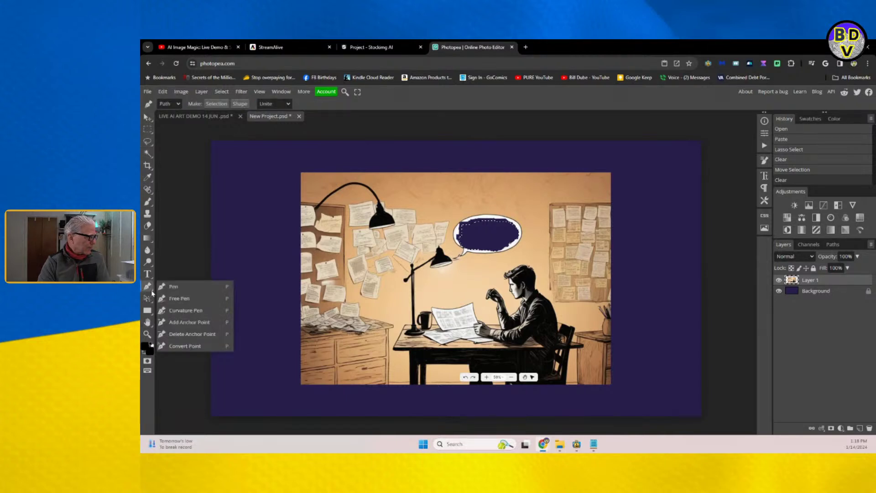
click(163, 254)
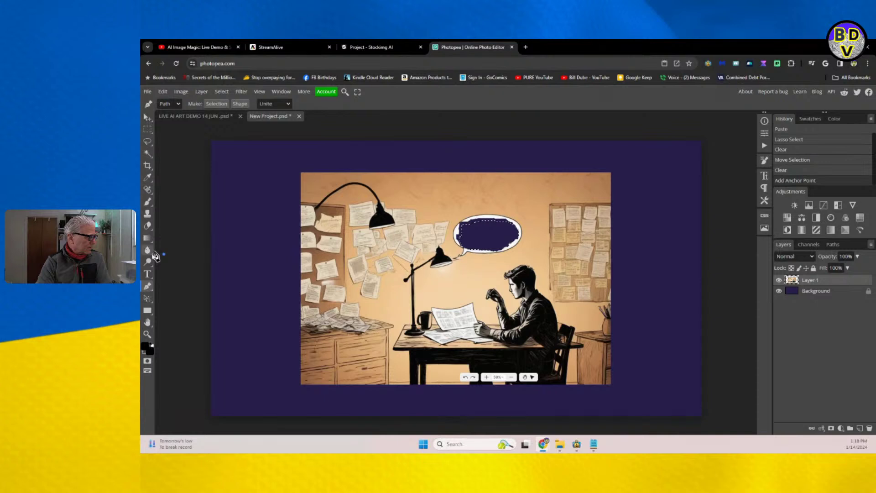
click(153, 257)
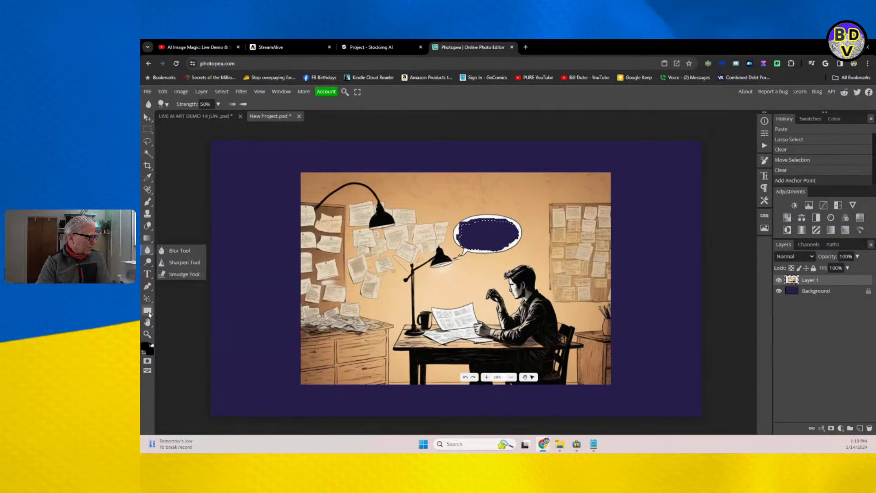
click(149, 312)
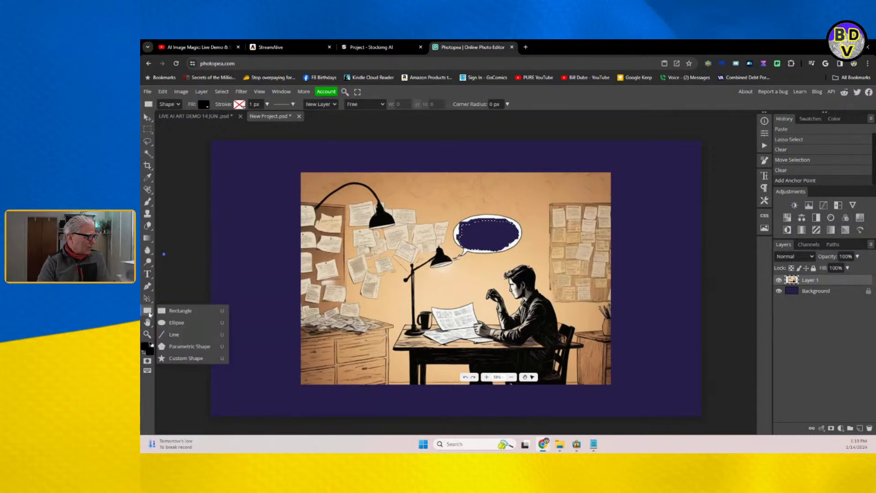
click(156, 310)
click(199, 144)
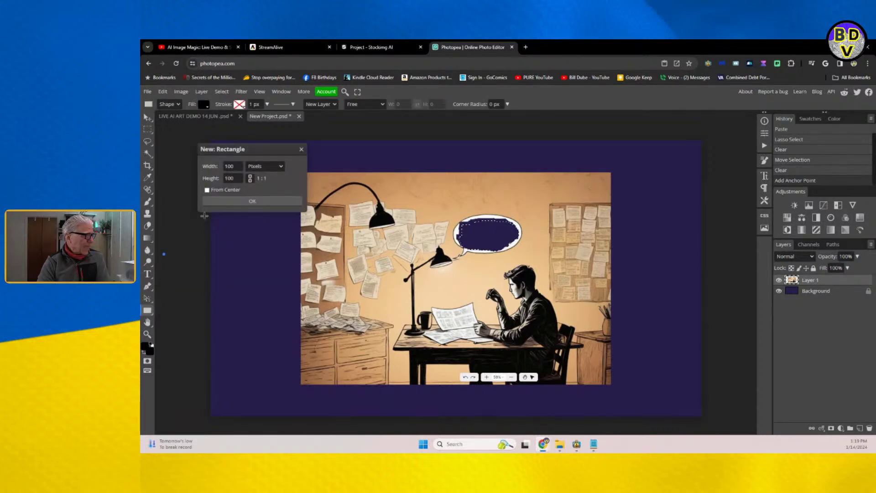
click(301, 149)
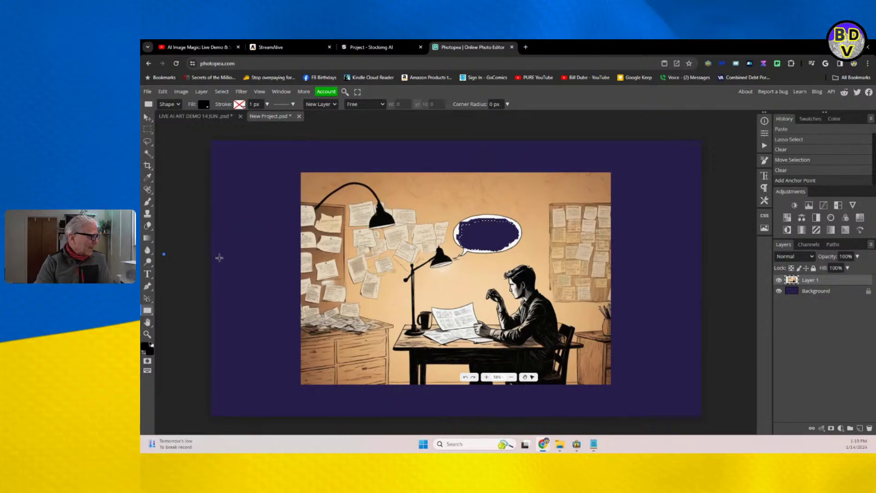
Step: Sample the speech bubble's white border with the Eyedropper as the foreground colour
click(153, 182)
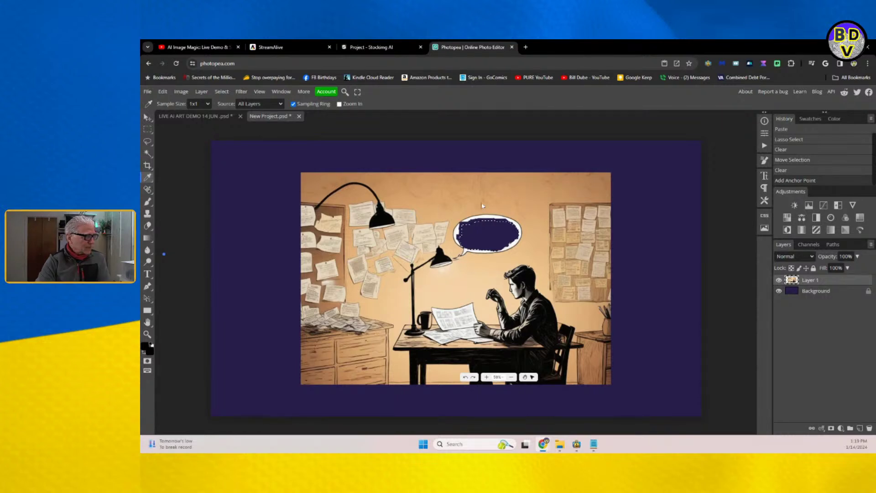
click(482, 221)
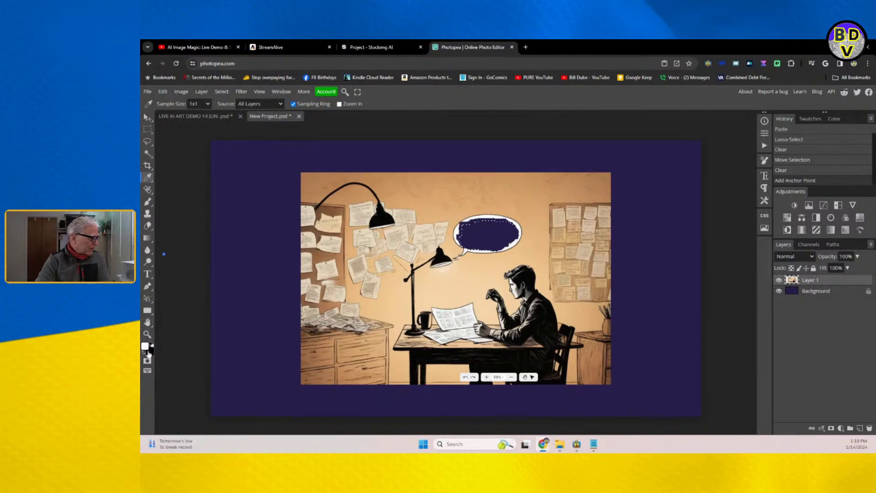
click(150, 312)
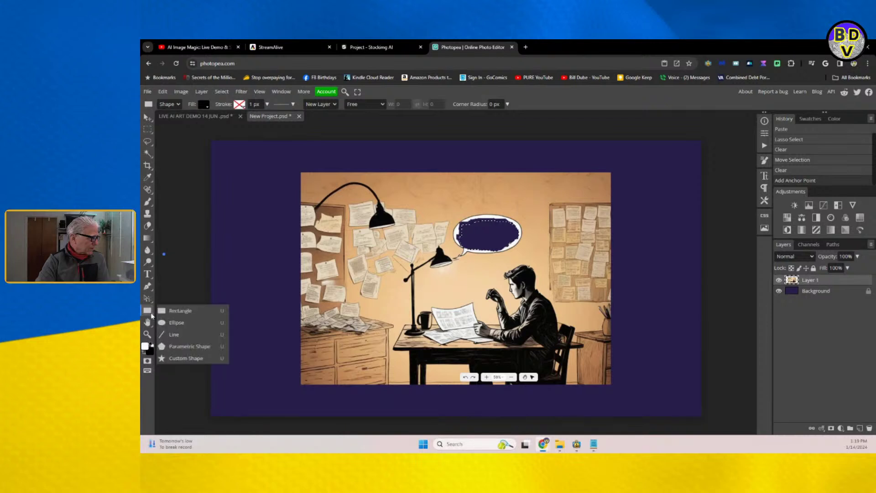
click(151, 301)
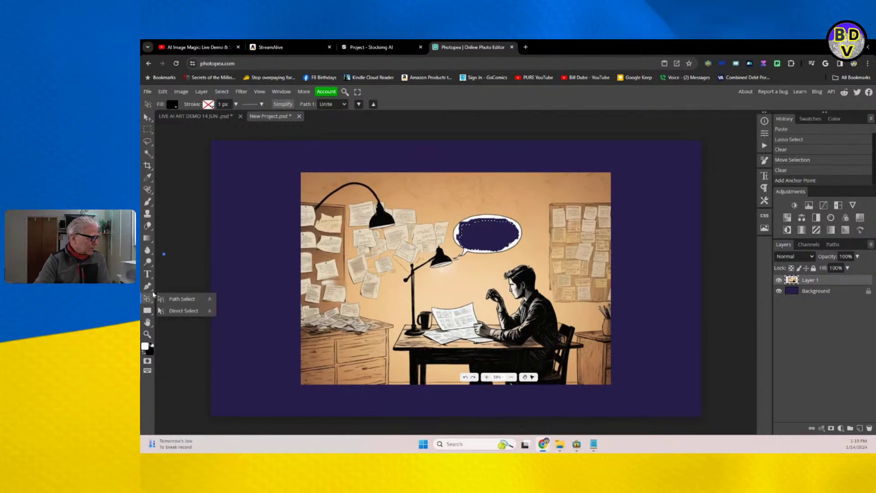
click(151, 285)
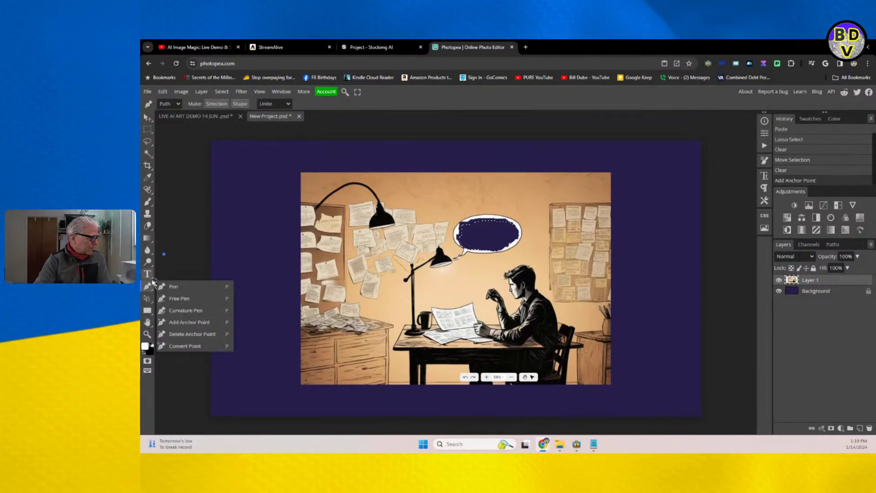
click(149, 273)
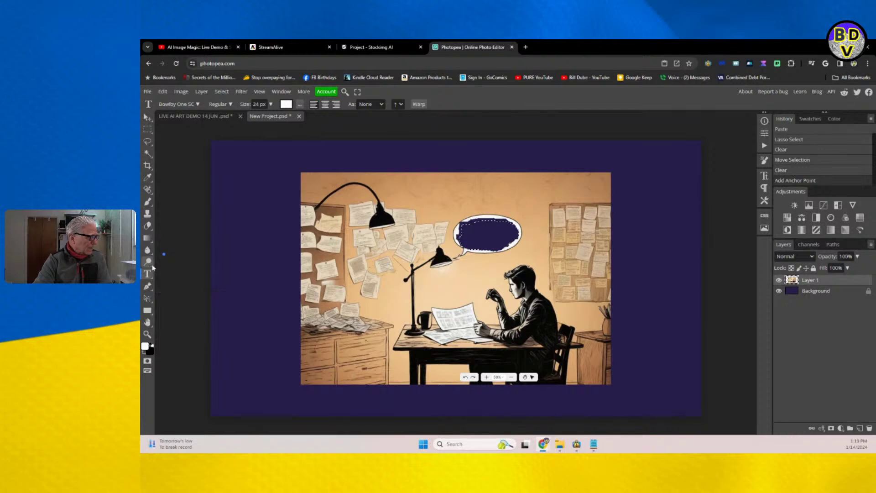
click(153, 264)
click(153, 255)
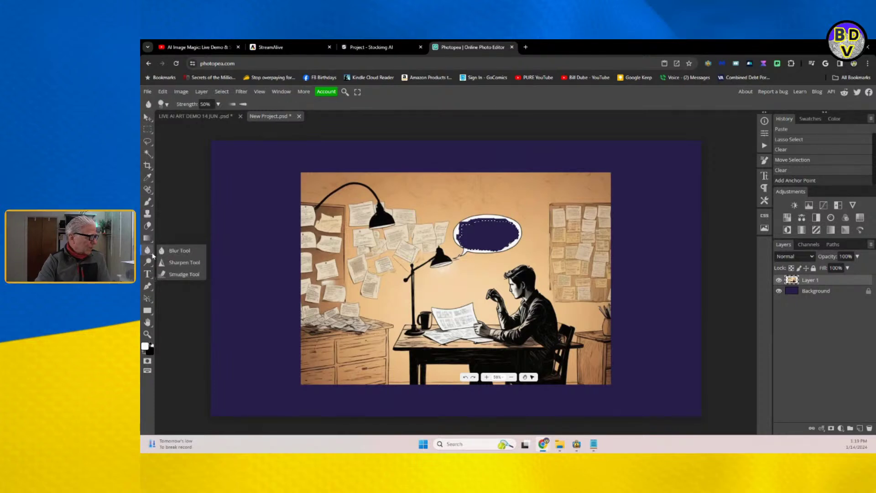
Step: Fill the cleared area inside the speech bubble with the sampled white using the Paint Bucket
click(153, 242)
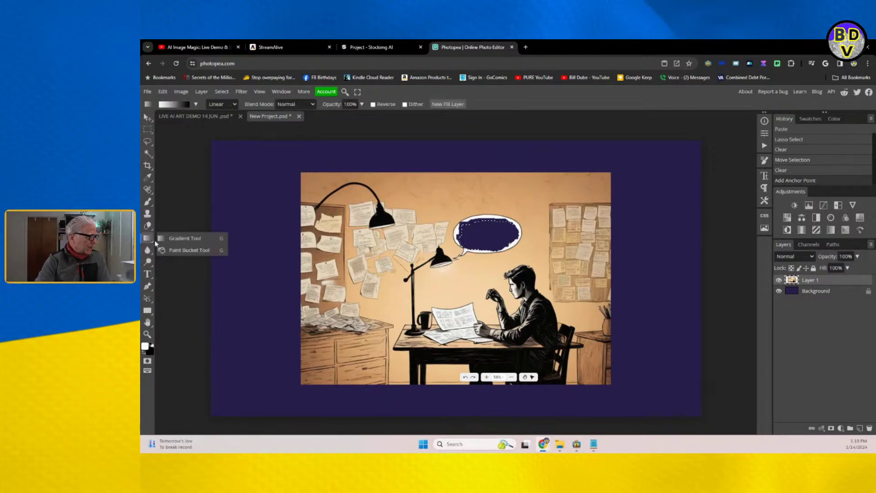
click(178, 250)
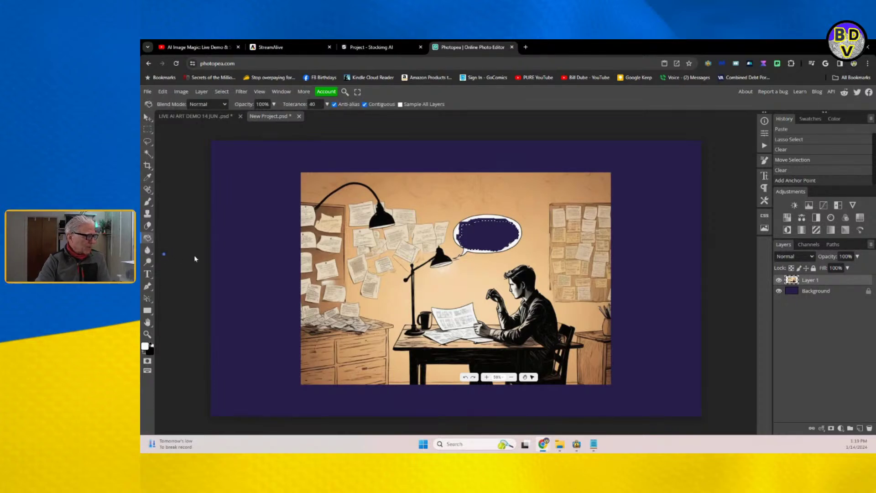
click(481, 233)
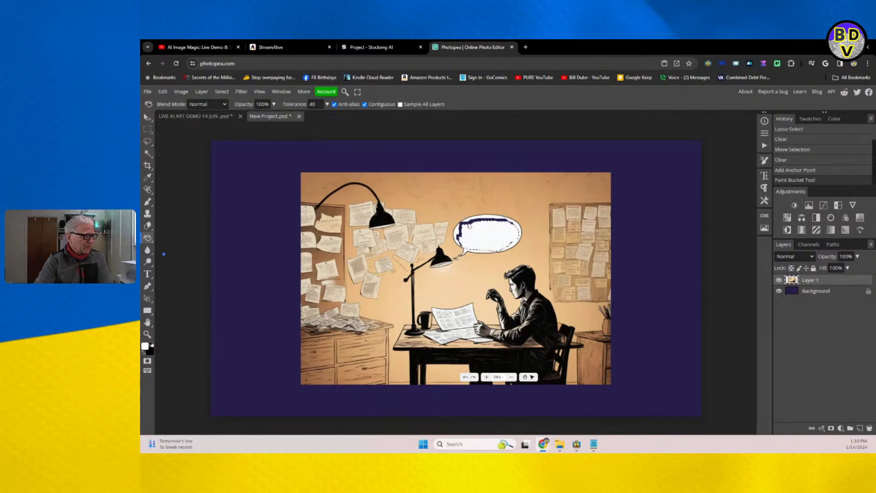
click(469, 225)
click(472, 225)
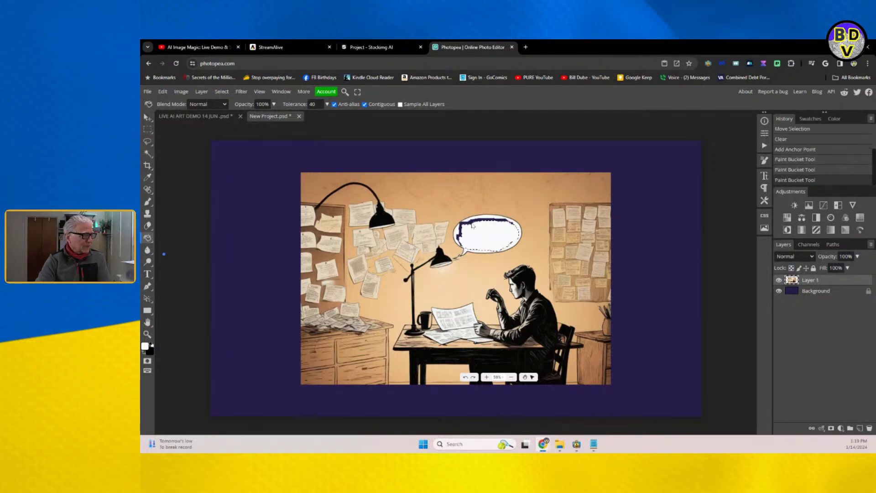
Step: Deselect the bubble selection and fill the leftover dark edge inside the speech bubble with white using the Paint Bucket
click(148, 130)
click(246, 144)
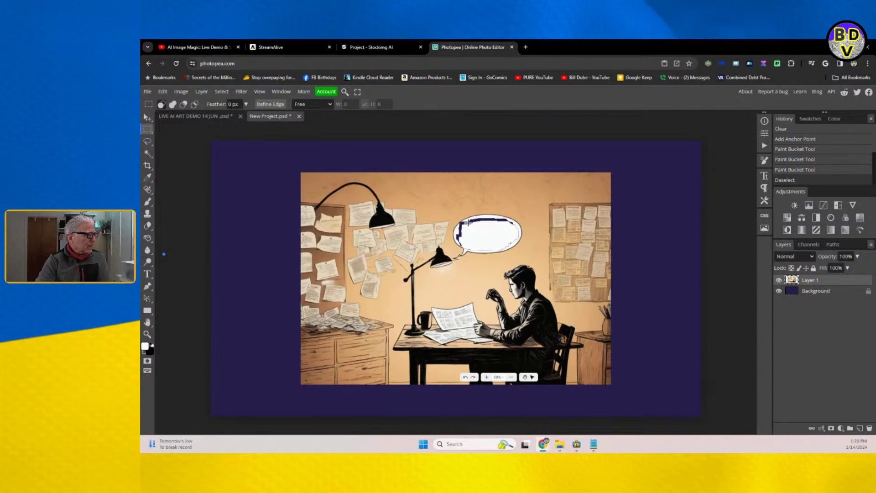
click(147, 237)
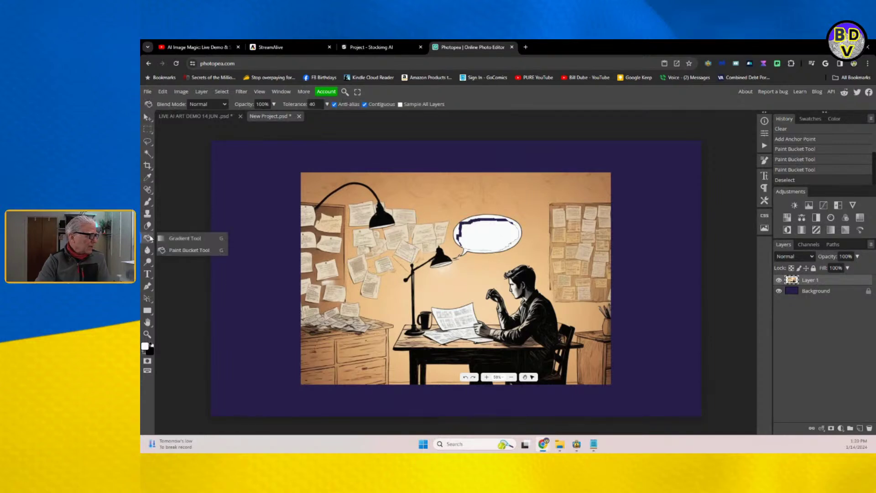
click(471, 225)
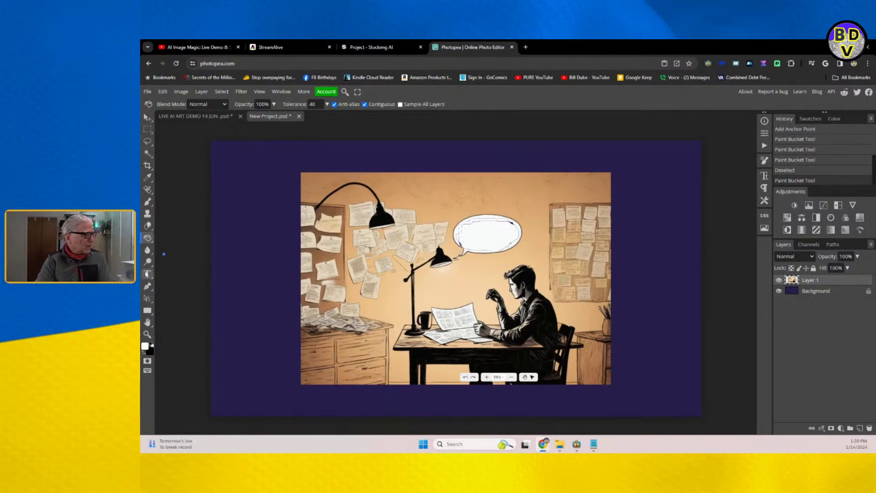
Step: Try to add text inside the speech bubble with the foreground colour swapped to black, and rasterize the empty text layer
click(148, 274)
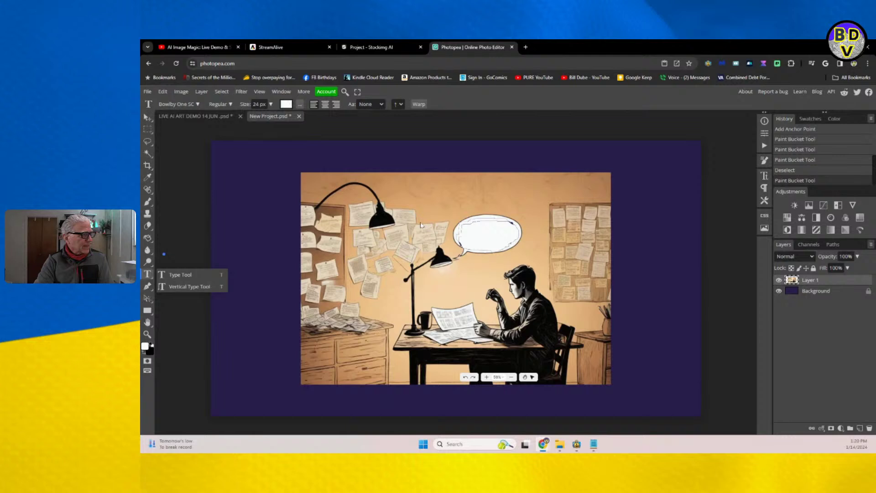
click(466, 235)
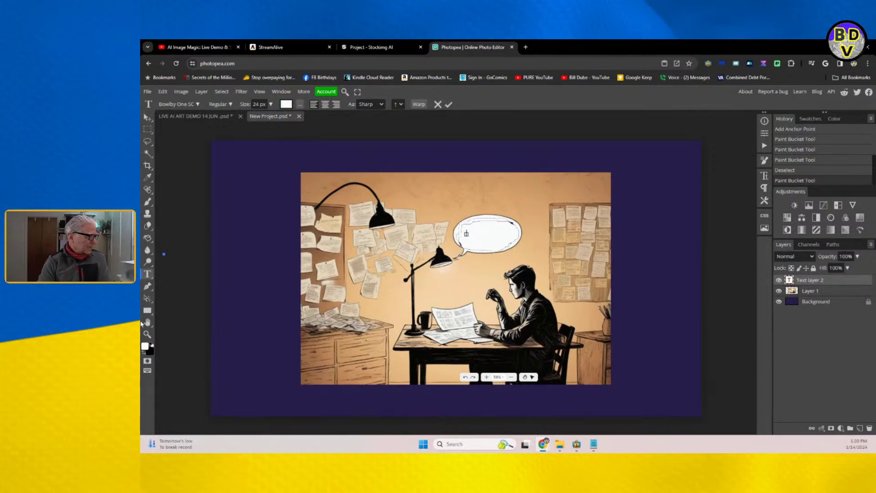
click(150, 345)
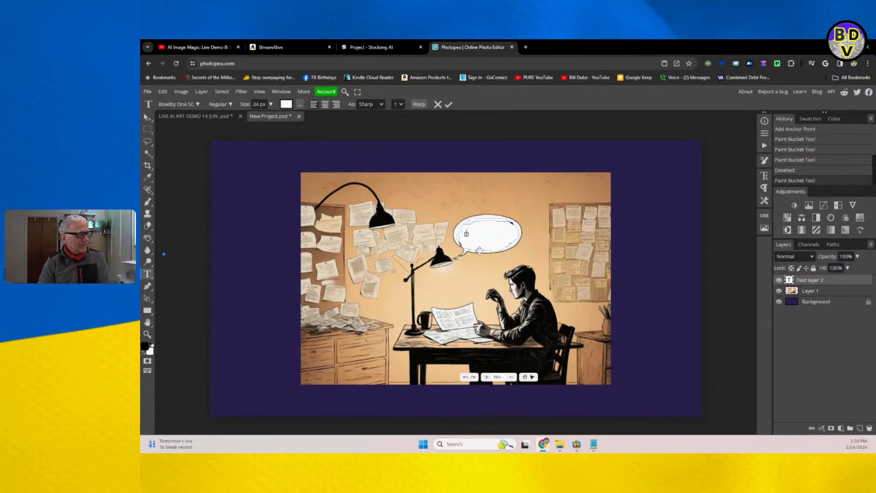
key(l)
key(o)
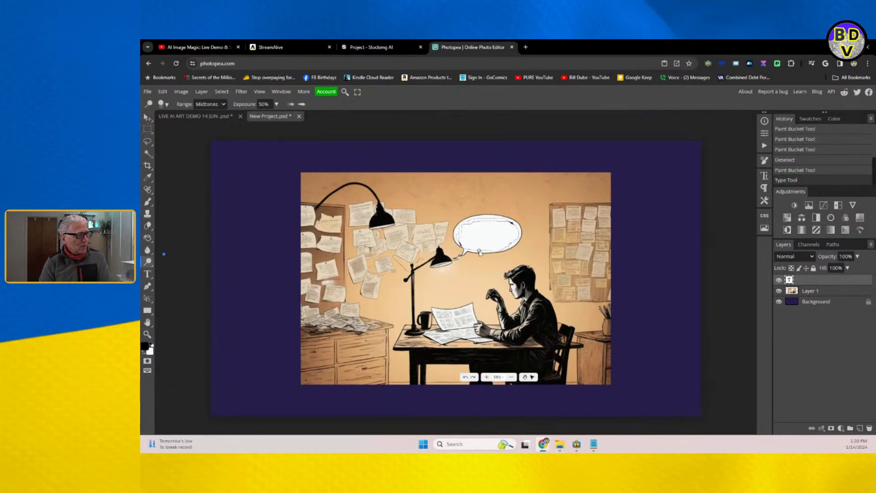
click(471, 237)
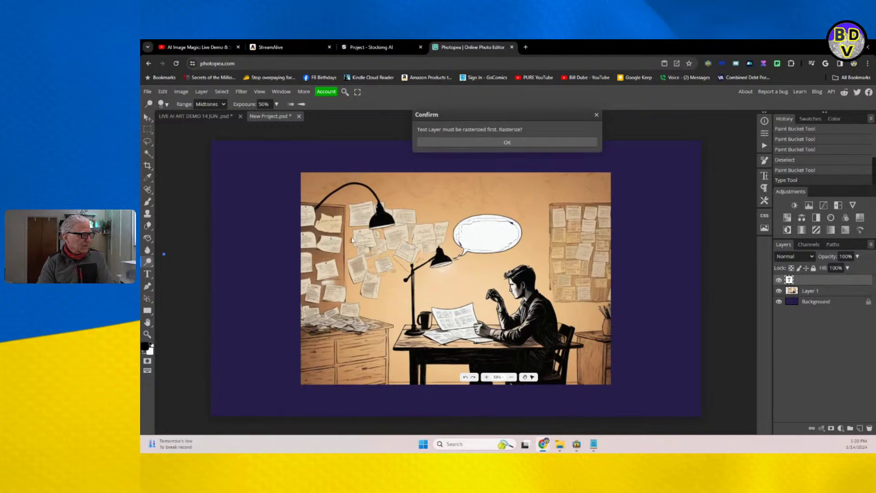
click(497, 142)
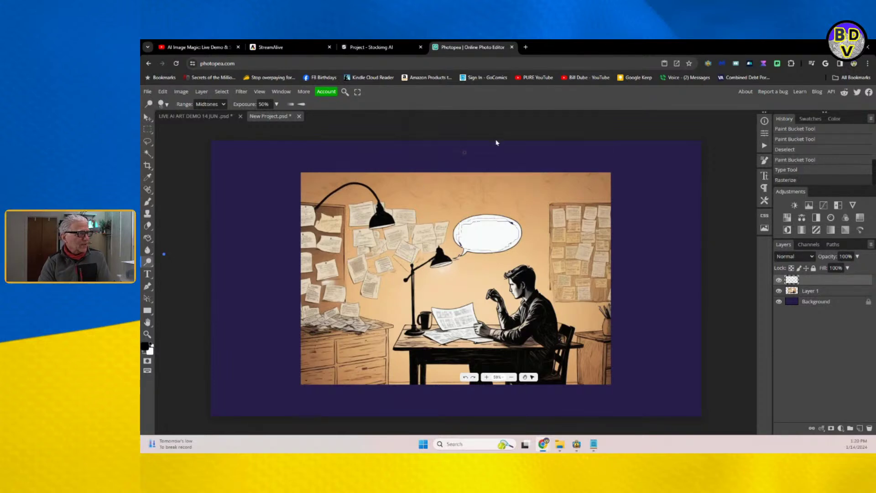
click(148, 274)
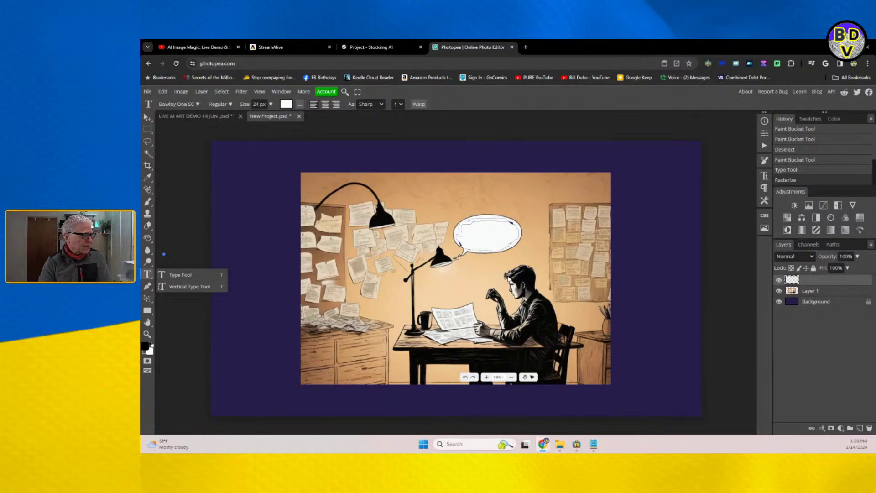
click(470, 231)
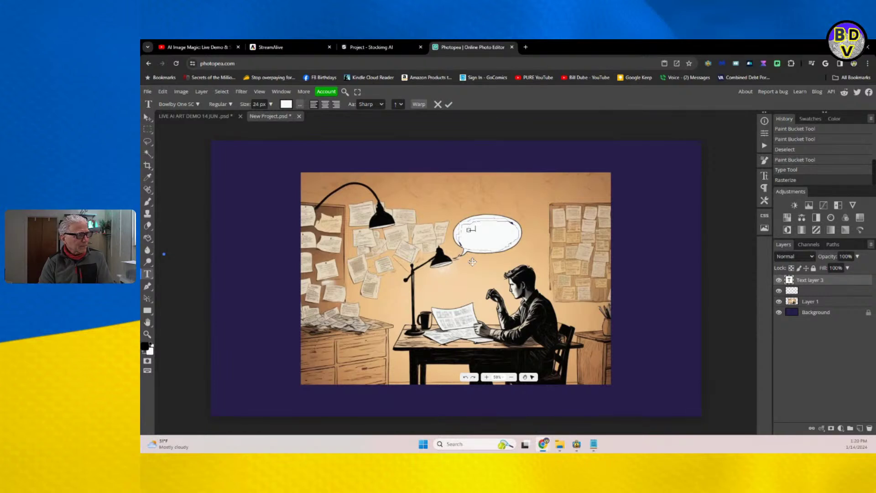
text(he)
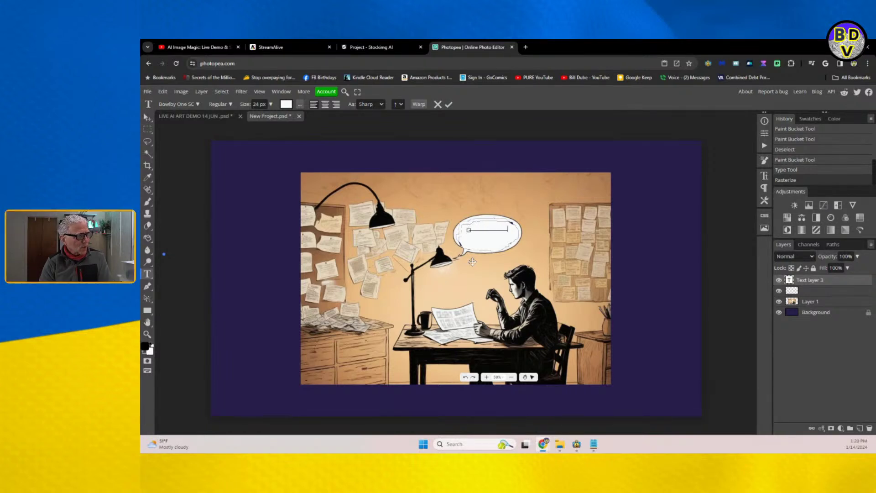
key(BackSpace)
key(BackSpace)
key(BackSpace)
key(BackSpace)
key(BackSpace)
key(BackSpace)
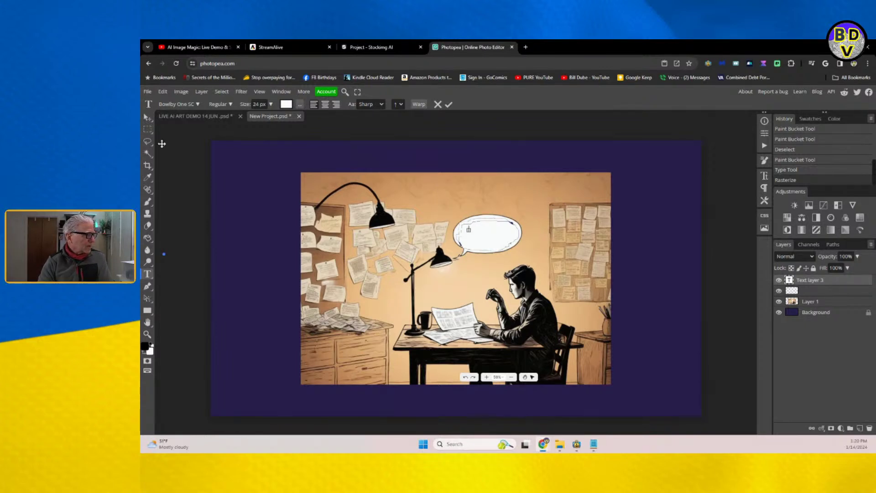
Step: Add the text "MAKE MORE MONEY" on the wall above the speech bubble with the Type tool
right_click(146, 275)
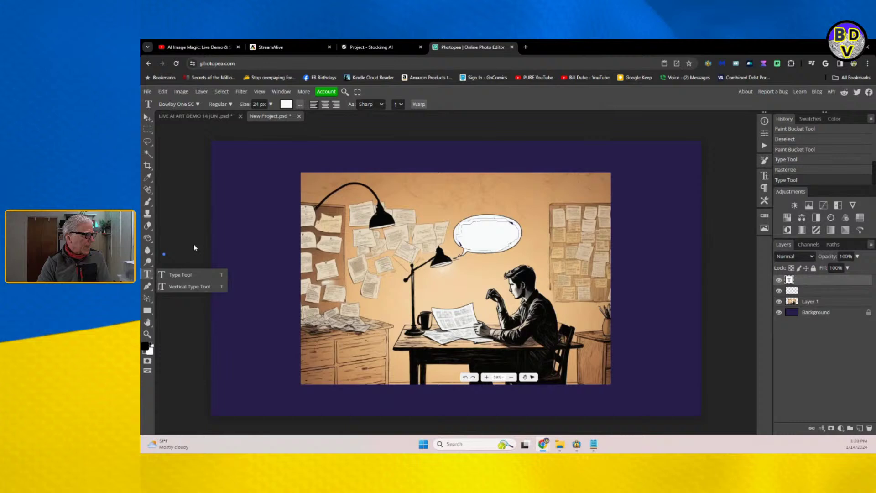
click(175, 276)
click(462, 221)
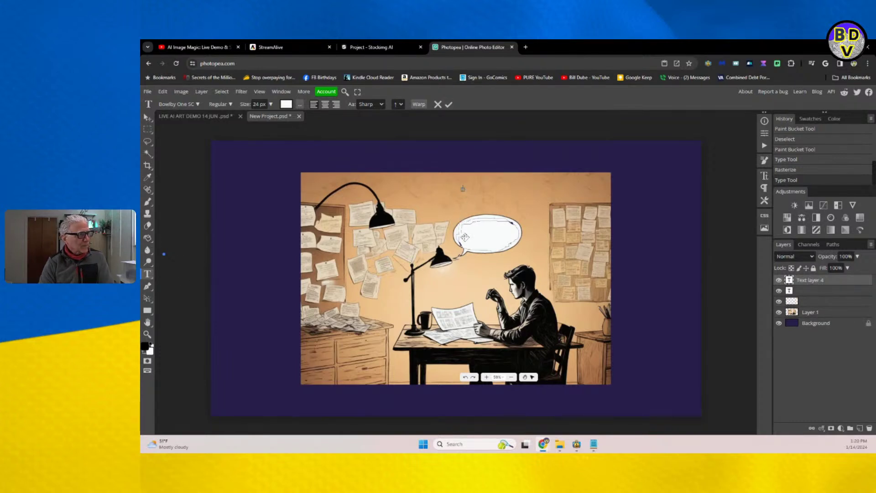
text(MAKE)
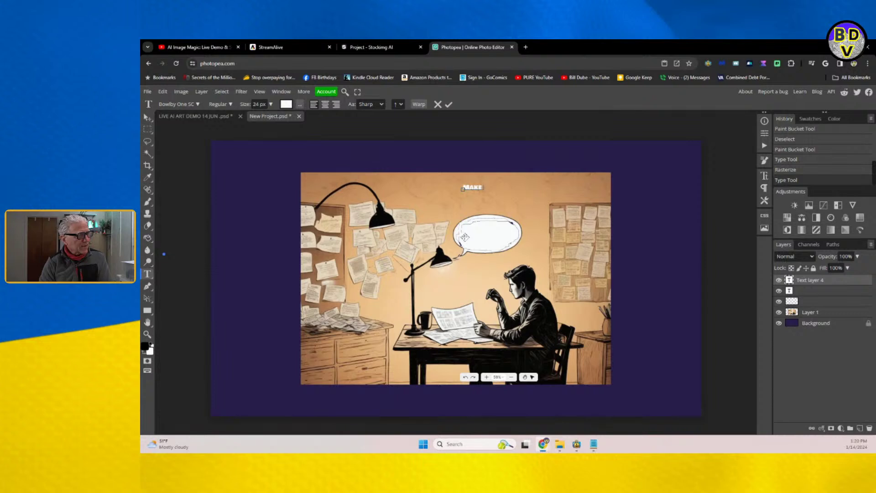
text( MORE MONEY)
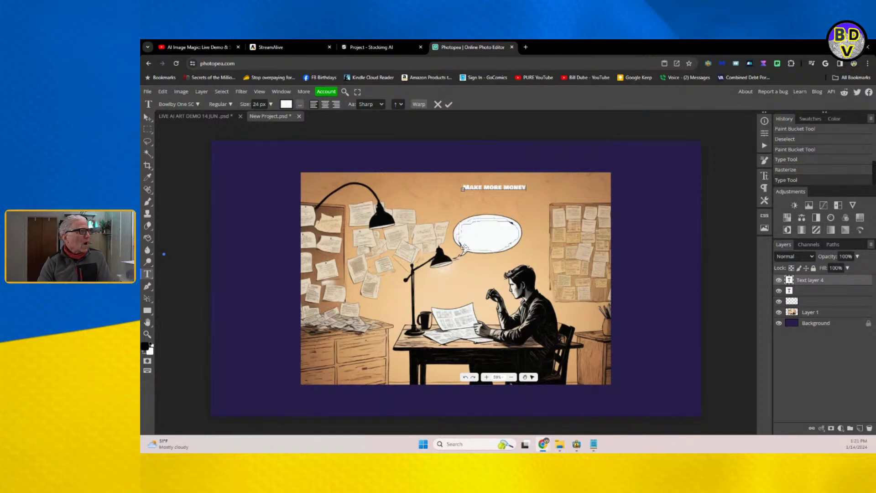
Step: Try to set the text colour to dark blue 10107e
click(286, 104)
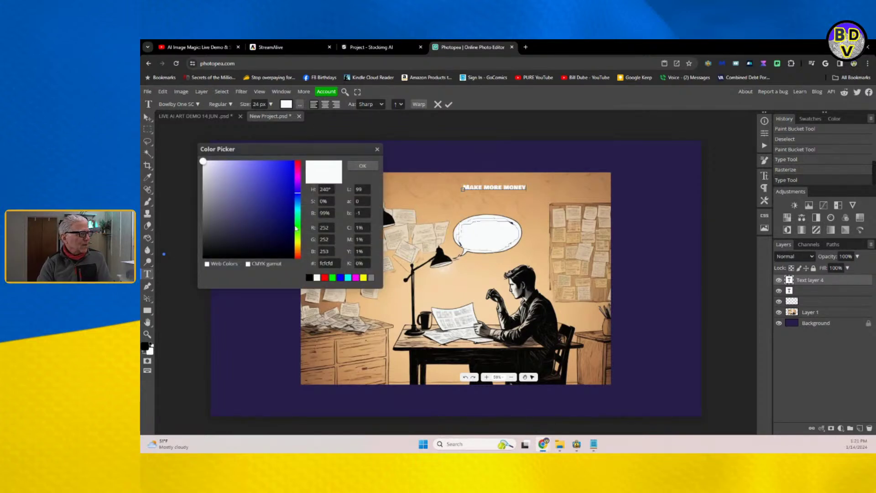
click(283, 210)
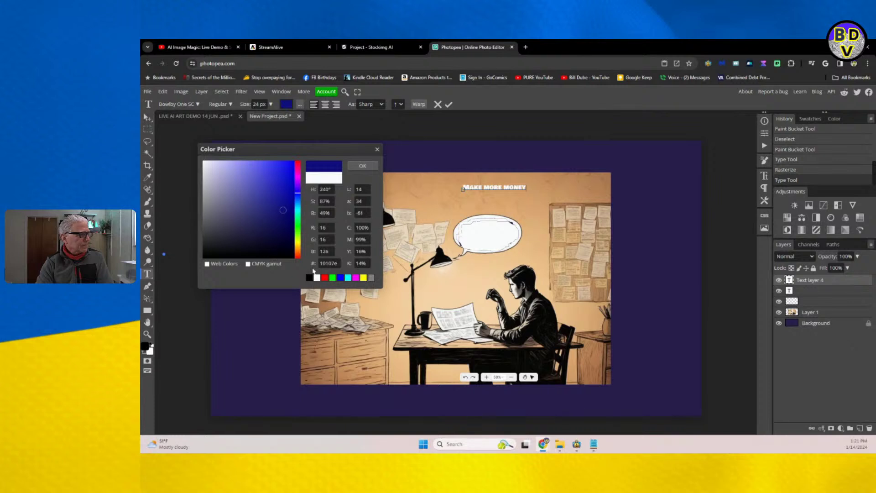
click(362, 167)
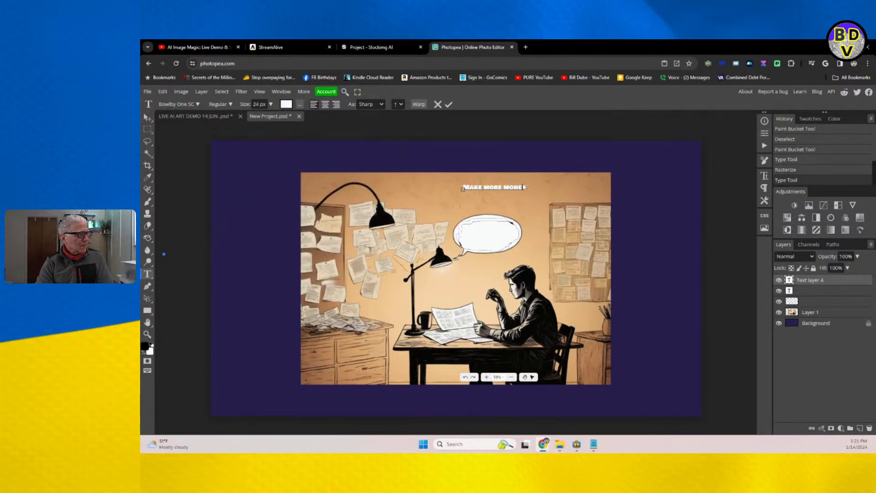
Step: Select the whole "MAKE MORE MONEY" text and set its colour to the tan ddab73 sampled from the illustration
drag(529, 188, 464, 187)
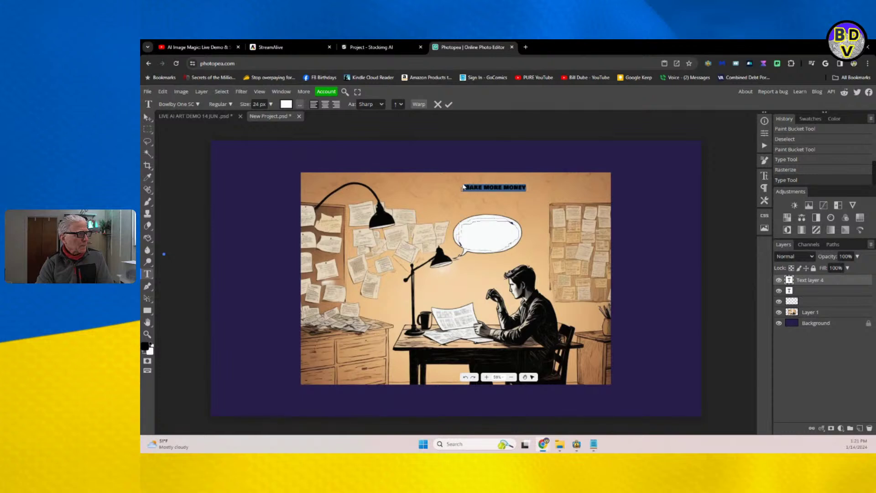
click(286, 104)
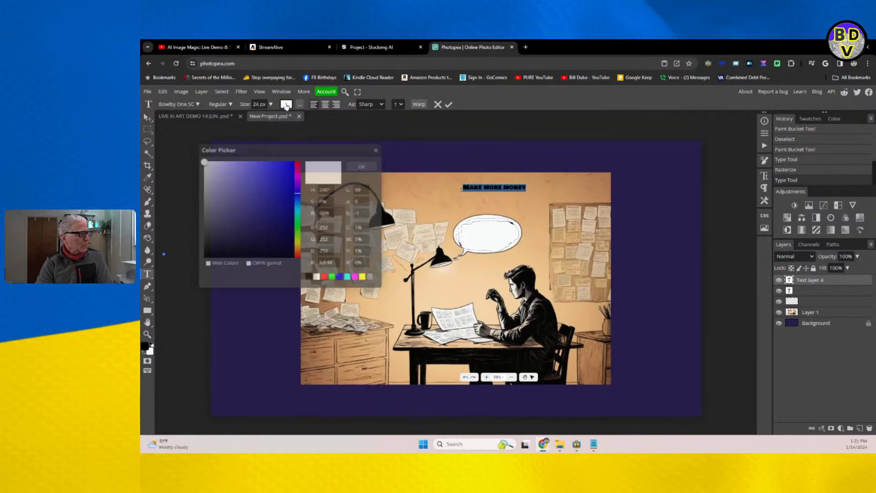
click(275, 187)
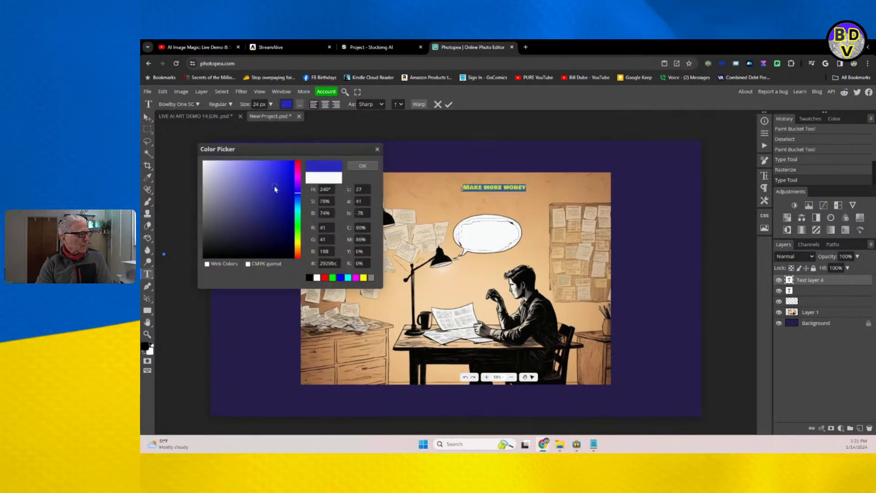
click(471, 188)
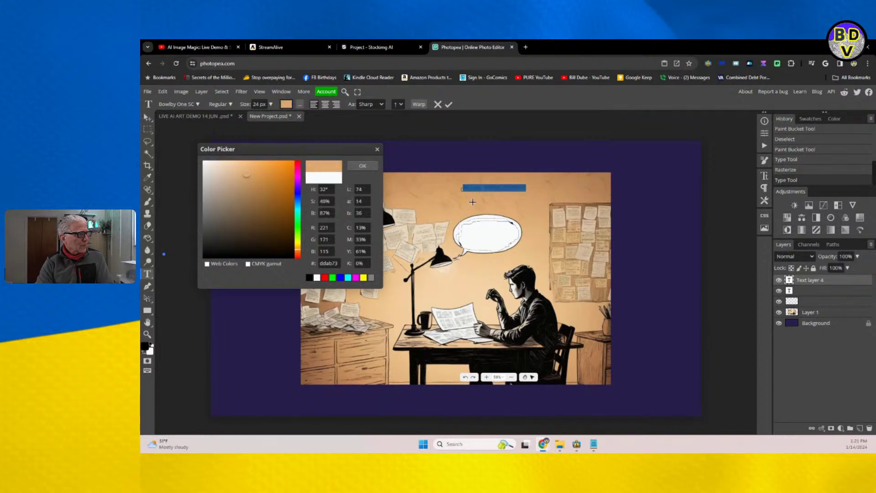
click(362, 165)
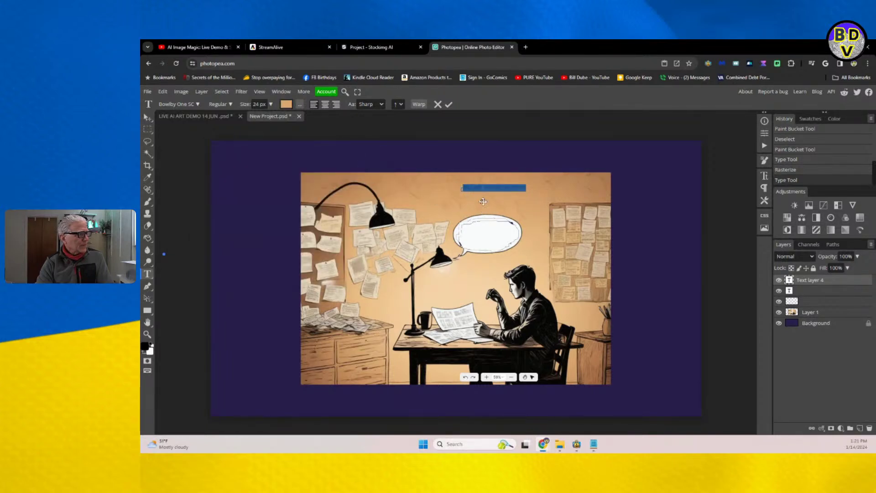
click(463, 189)
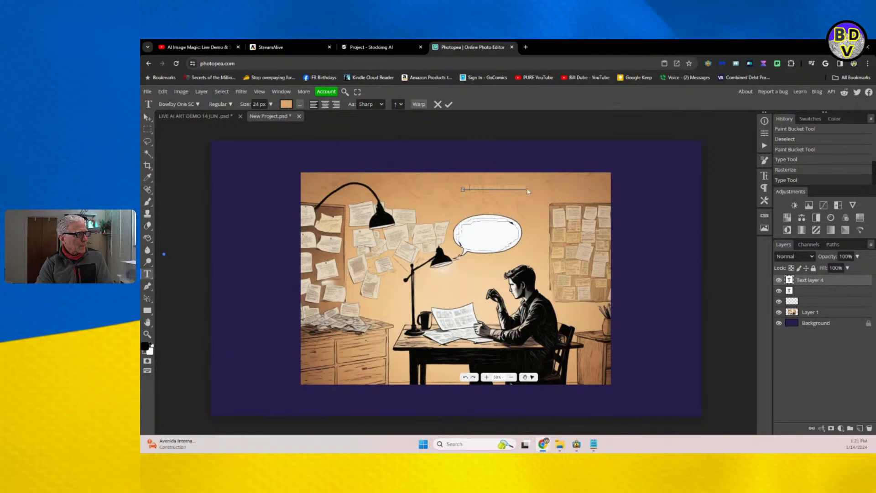
Step: Select the whole "MAKE MORE MONEY" text, set its colour to near-black 170e04, and leave the layer style options at their defaults
drag(526, 187, 461, 188)
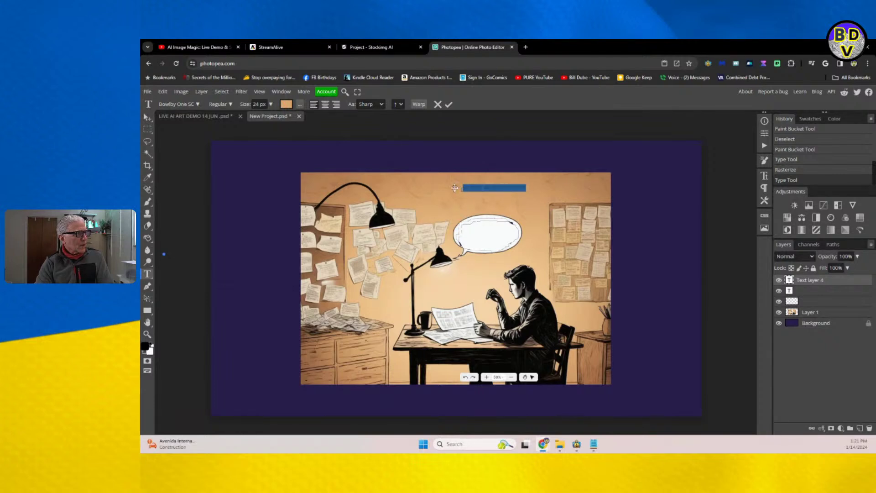
click(285, 105)
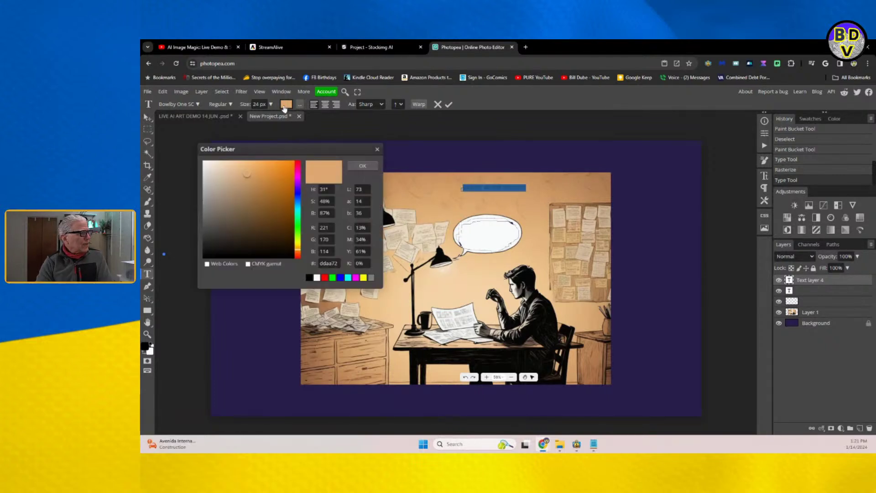
click(279, 250)
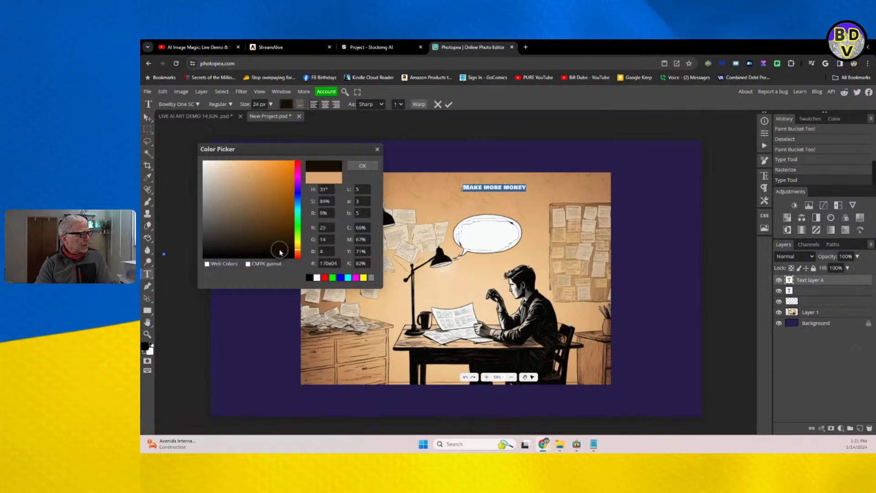
click(363, 166)
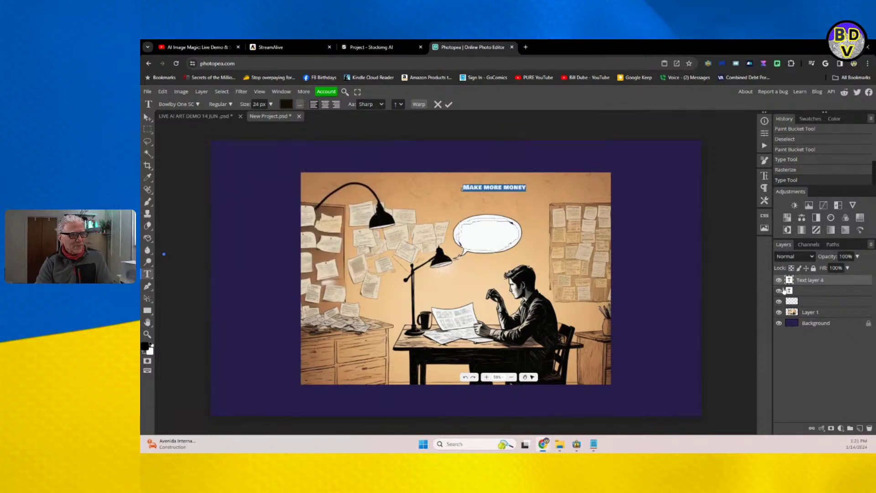
click(807, 281)
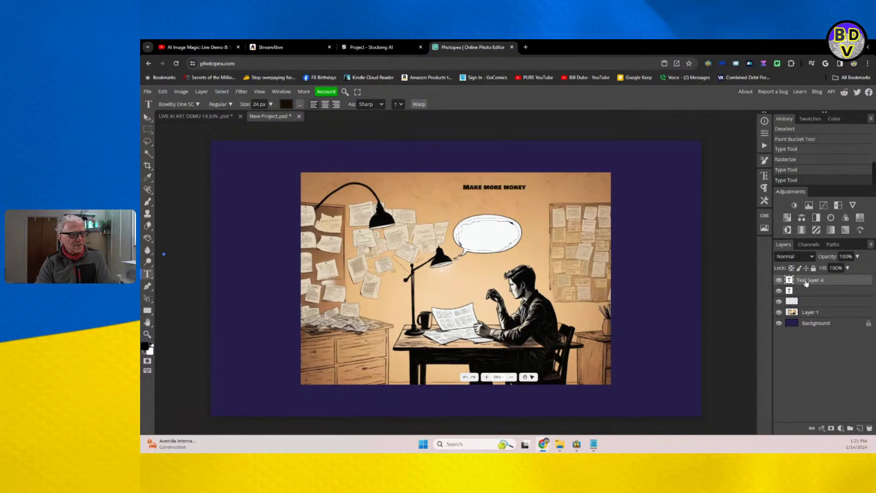
double_click(837, 283)
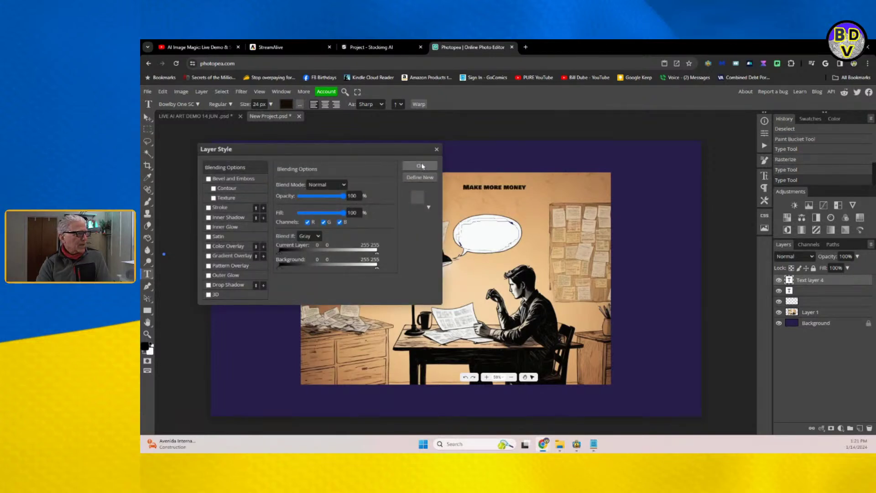
click(420, 166)
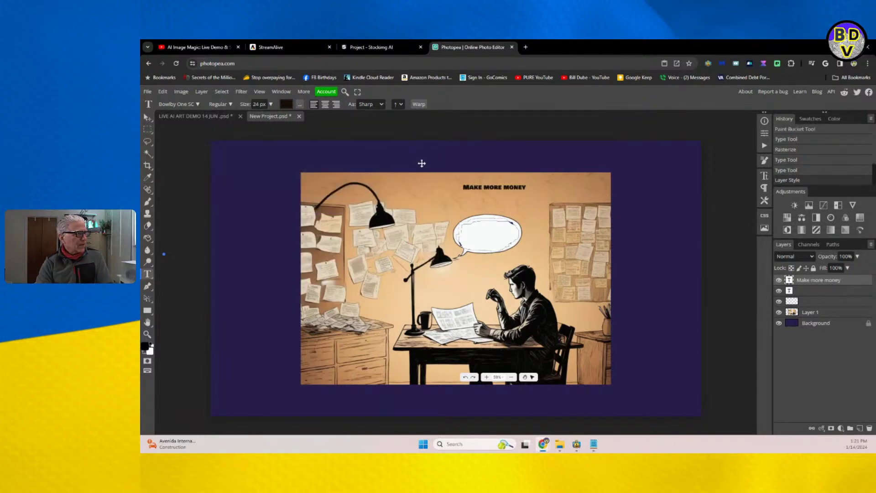
Step: Move the desk illustration layer up with the Move tool so the empty speech bubble sits behind the "MAKE MORE MONEY" text
click(146, 118)
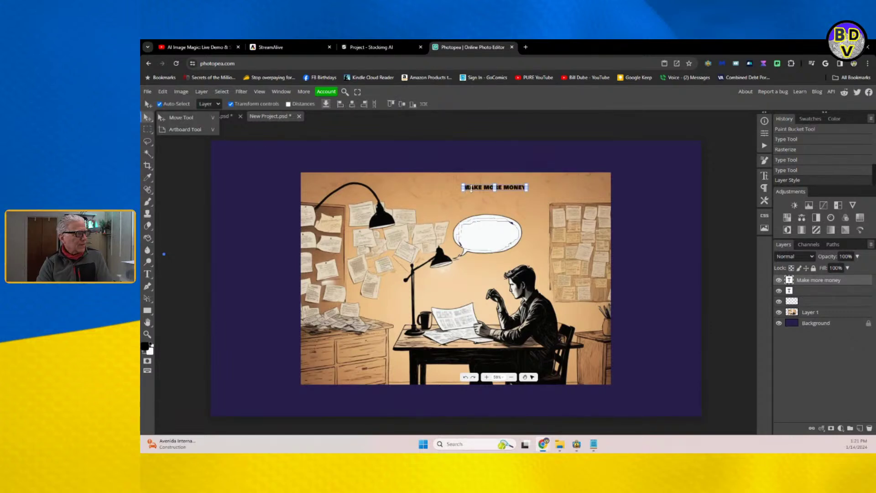
click(495, 188)
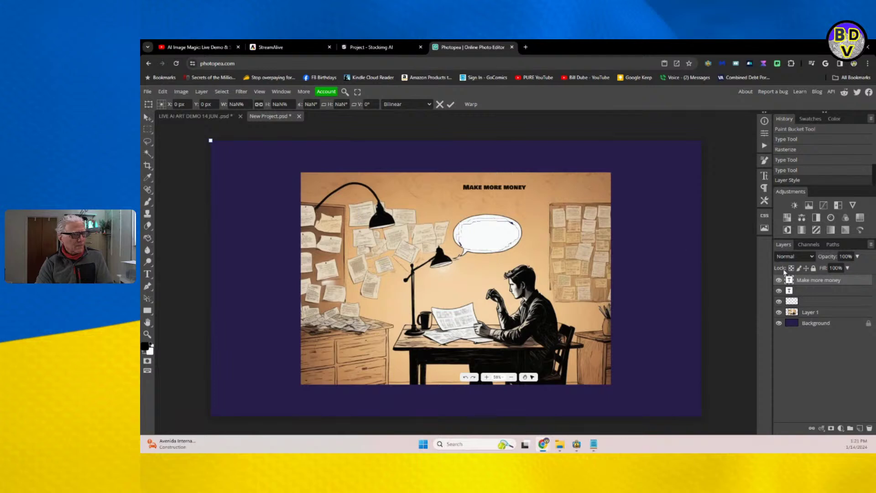
key(Return)
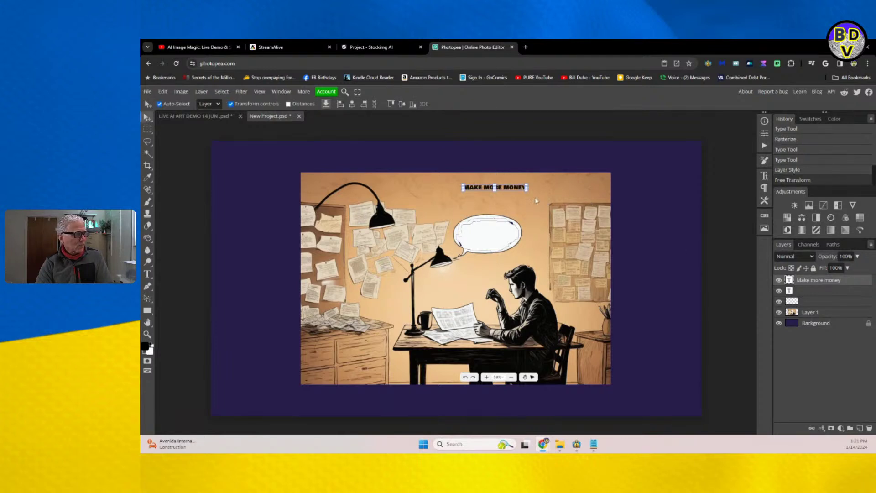
click(561, 192)
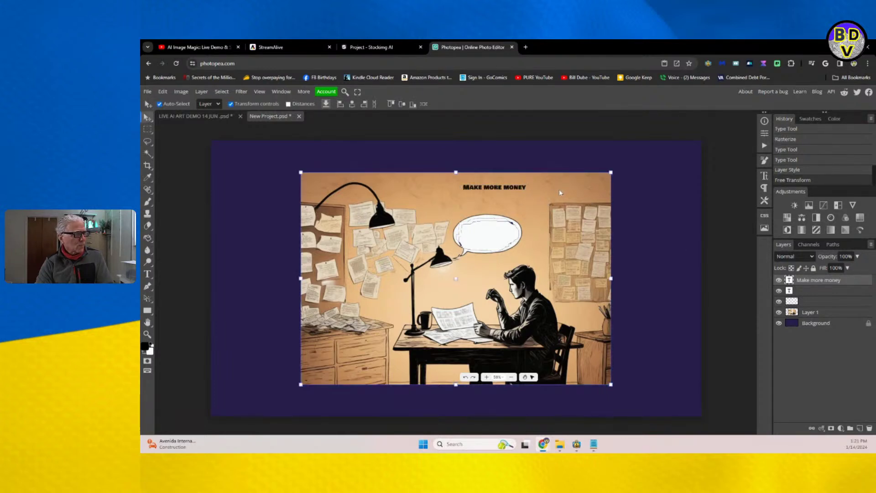
drag(559, 189, 566, 146)
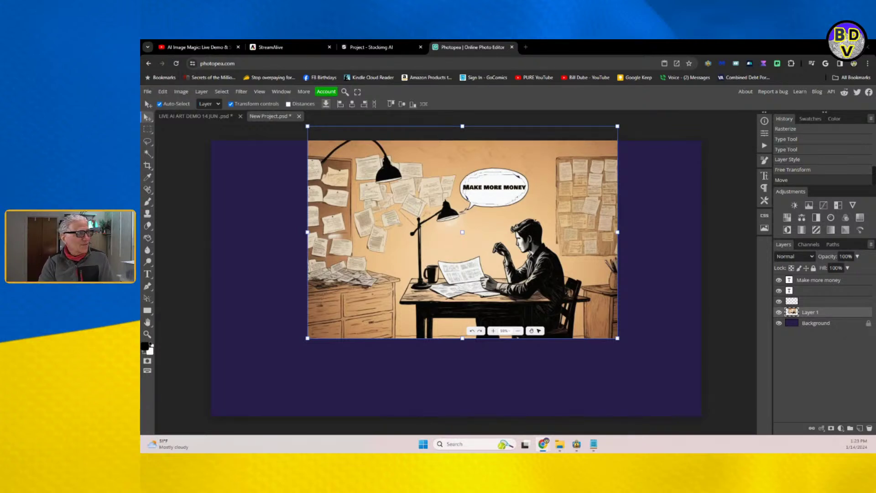
Step: Bring the Voilà, Bard, airbrush.ai search and Renaissance Painting Generator pages into this browser window as tabs
drag(875, 75, 577, 47)
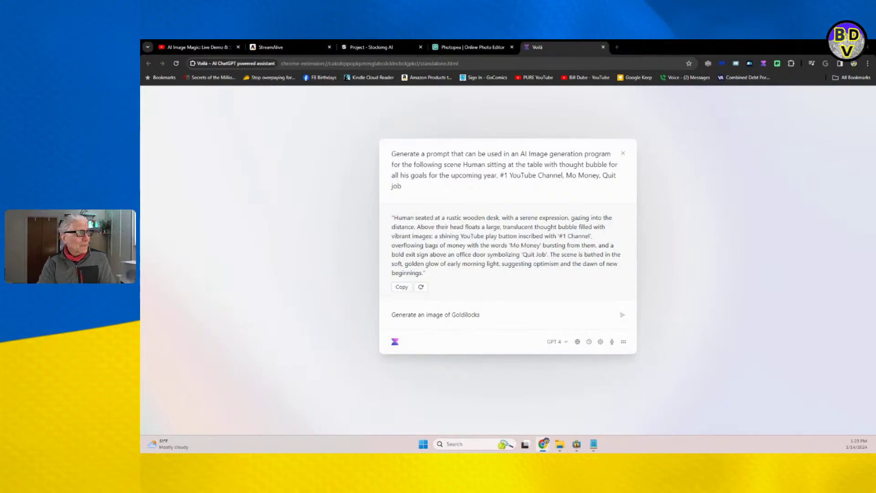
click(871, 72)
drag(871, 73, 639, 54)
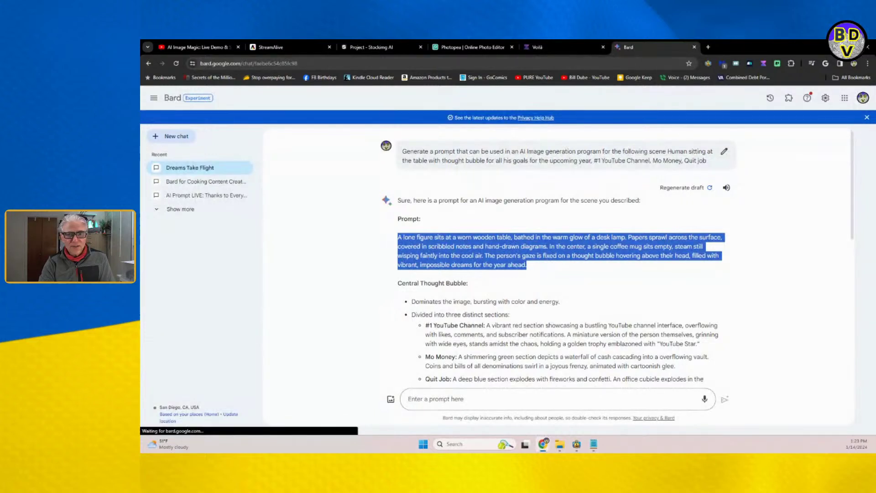
mouse_move(872, 63)
mouse_down()
mouse_move(730, 63)
mouse_move(707, 47)
mouse_move(753, 47)
mouse_up()
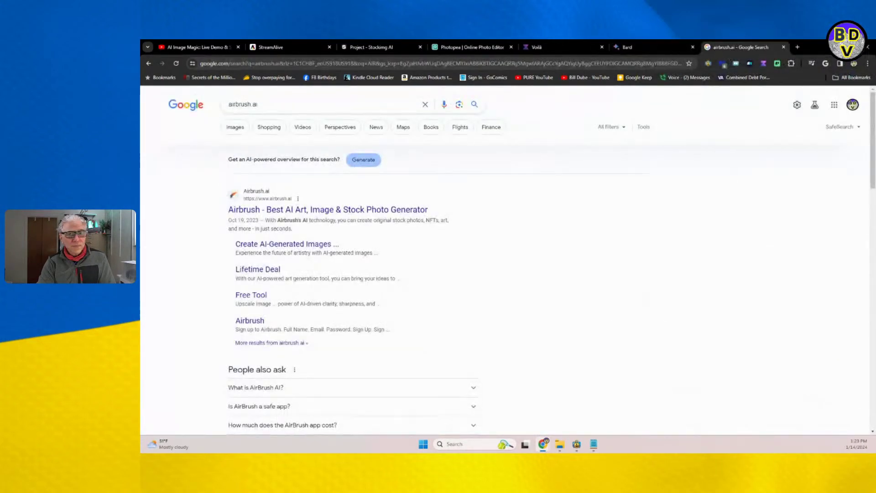
drag(875, 48, 775, 52)
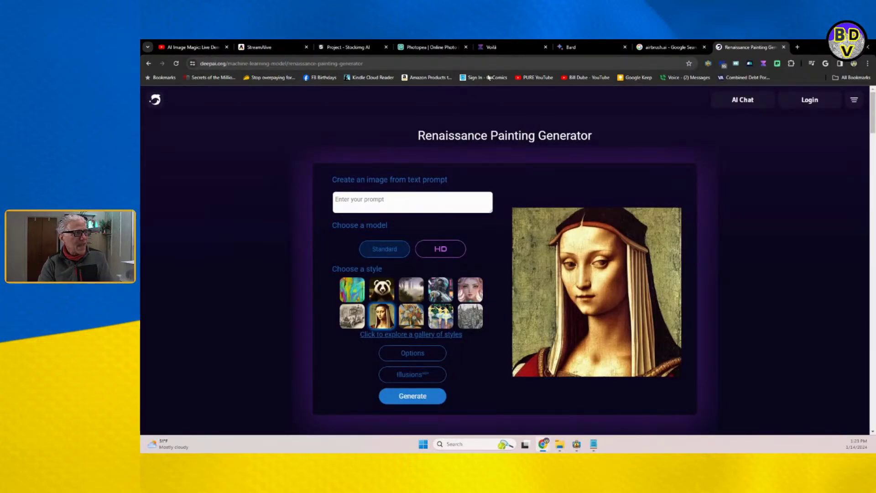
Step: Copy Voilà's "Human seated at a rustic wooden desk" prompt into the Renaissance Painting Generator's prompt field
click(502, 47)
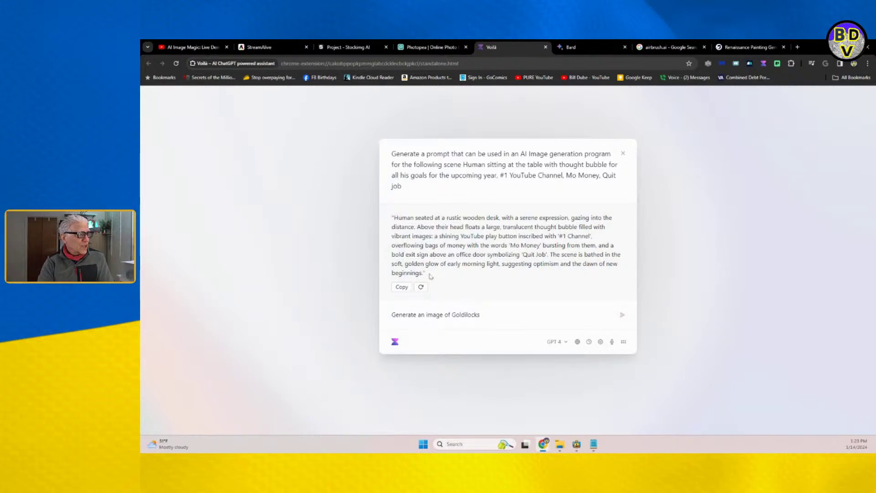
drag(430, 276, 393, 221)
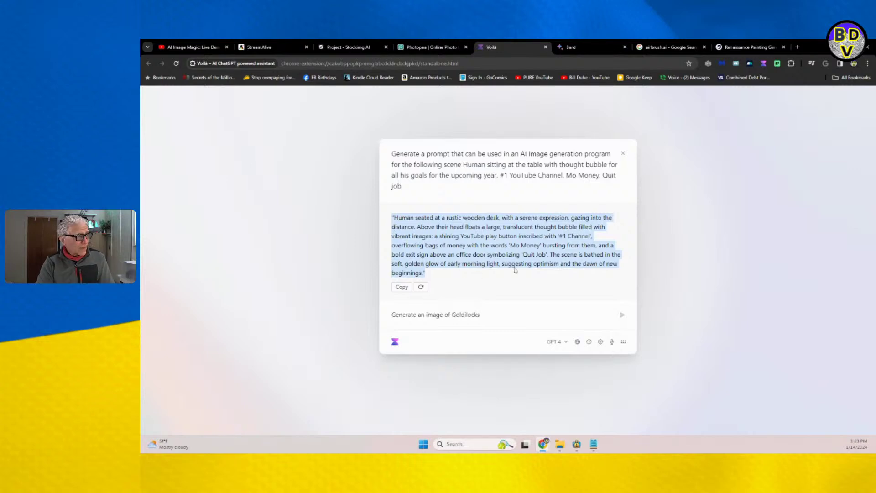
click(730, 49)
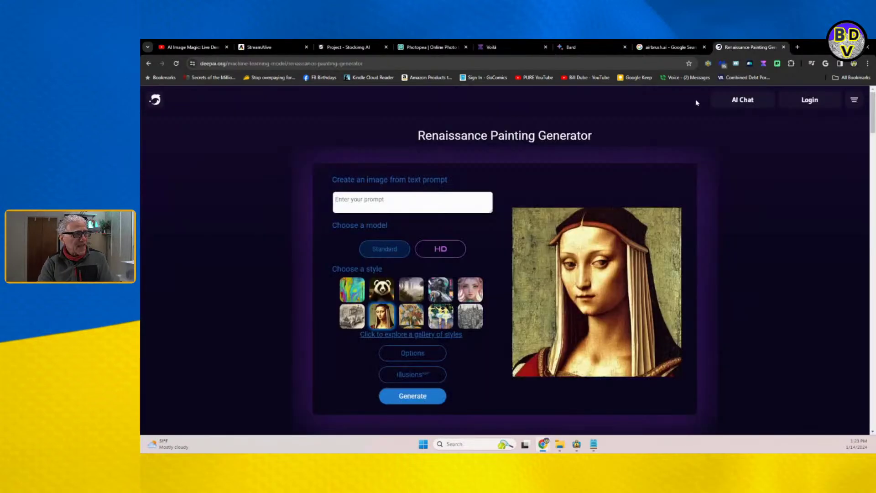
click(422, 200)
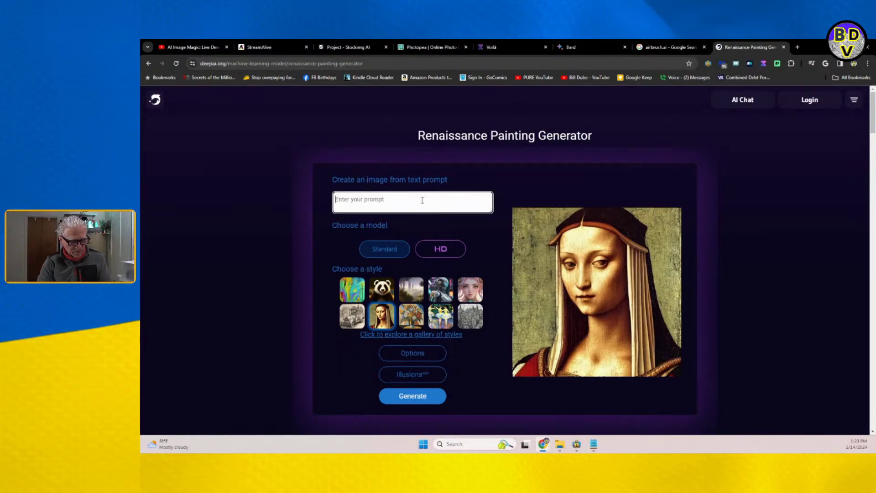
key(ctrl+v)
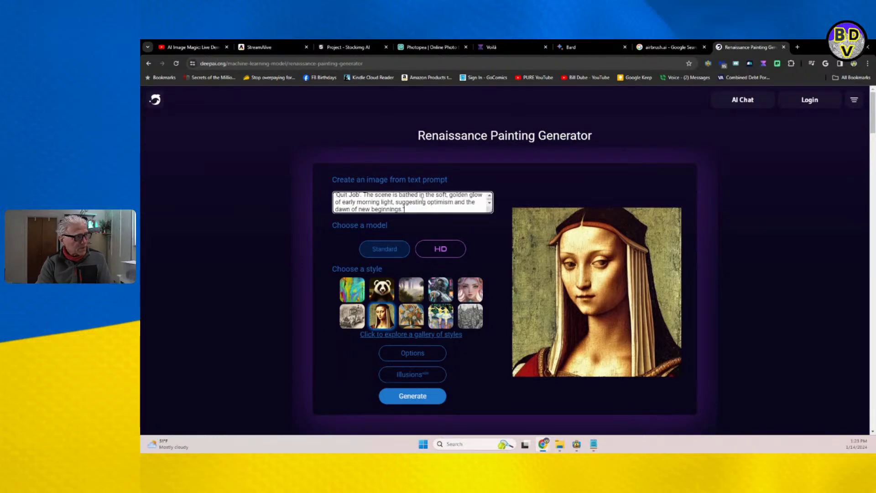
Step: Generate the Renaissance-style image with the HD model and maximize the browser window
click(427, 249)
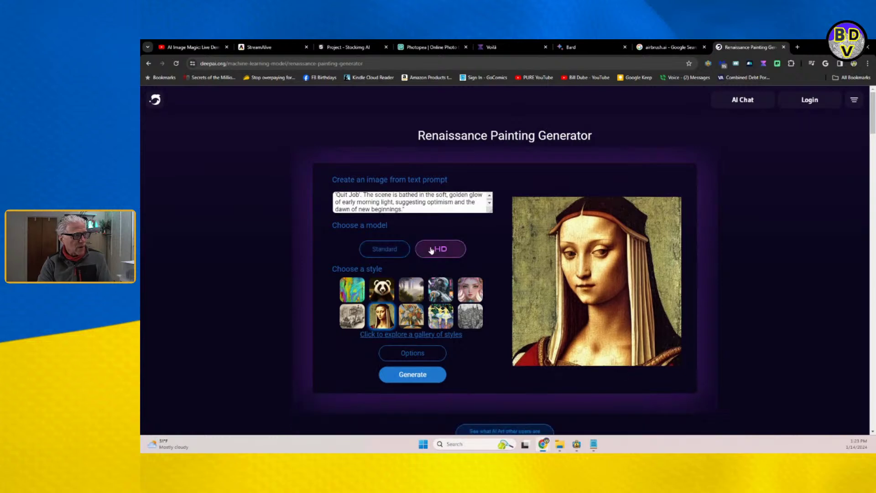
click(417, 377)
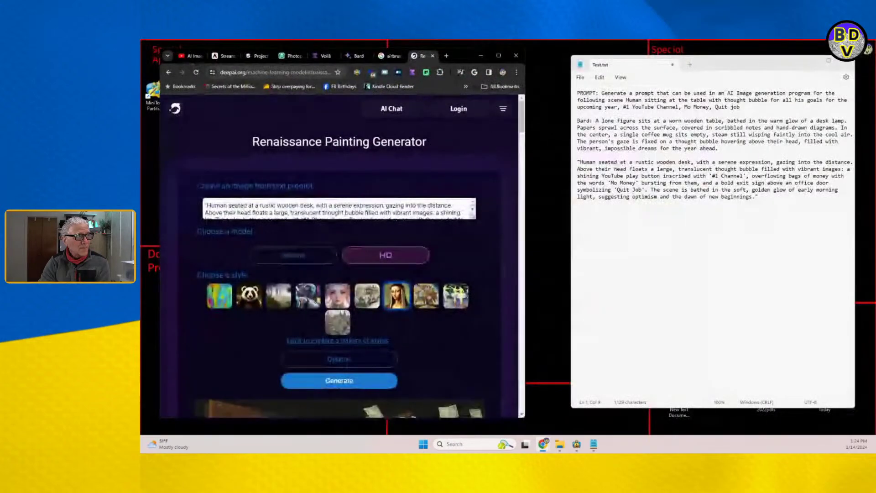
click(498, 56)
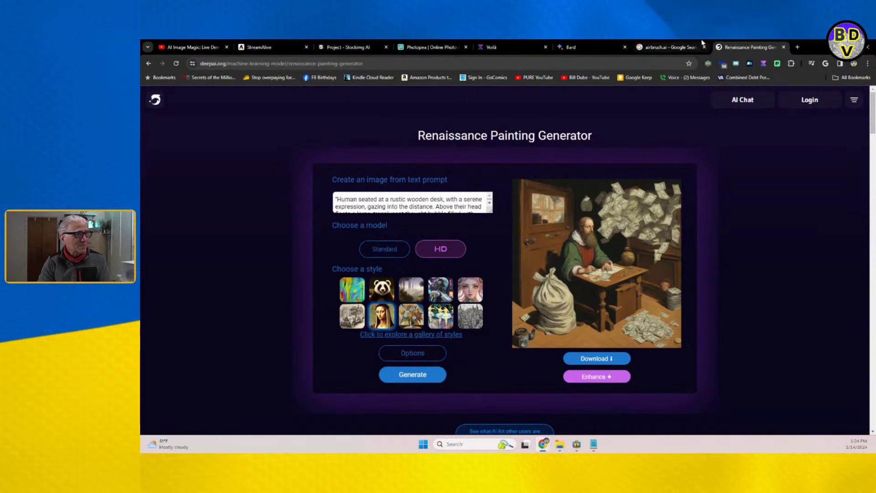
Step: View the Airbrush website from the airbrush.ai search results and close its tab
click(673, 47)
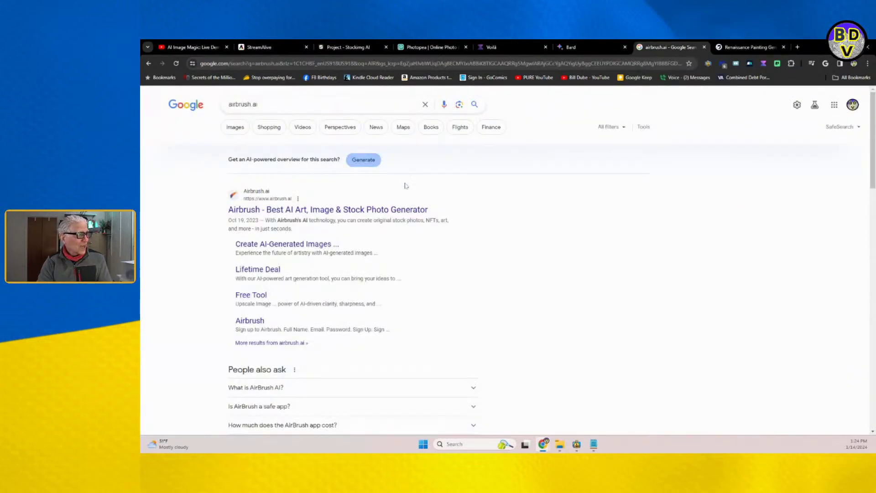
click(303, 212)
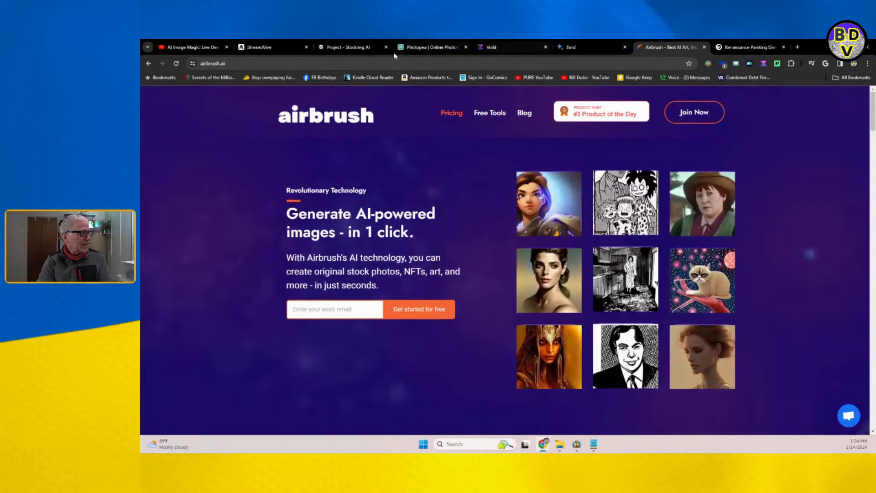
click(703, 47)
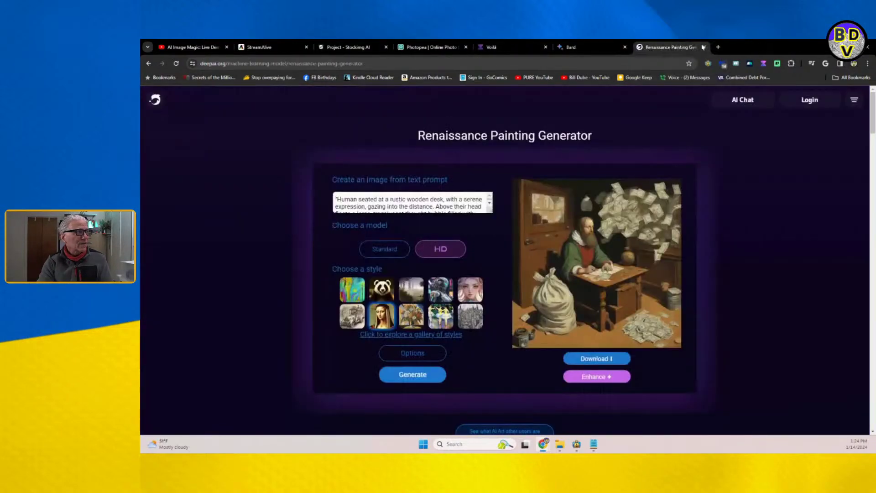
Step: Place the Renaissance Painting Generator tab directly after the Stockimg AI project tab
click(345, 48)
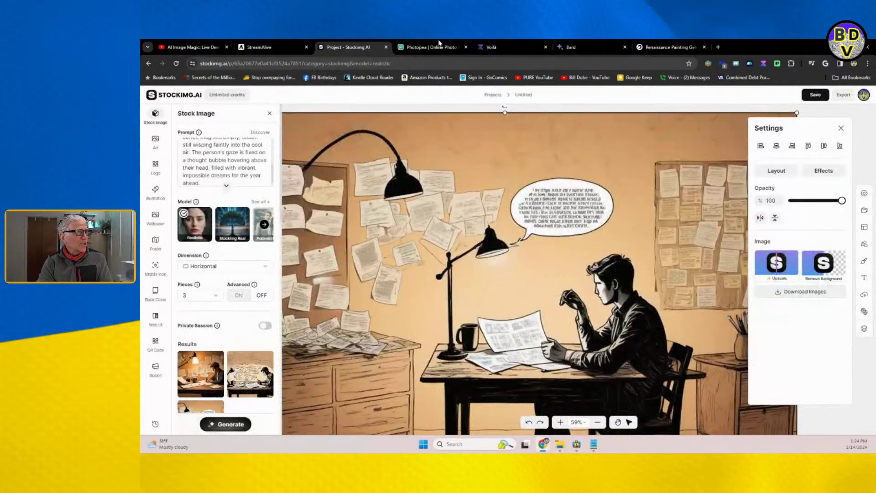
click(655, 48)
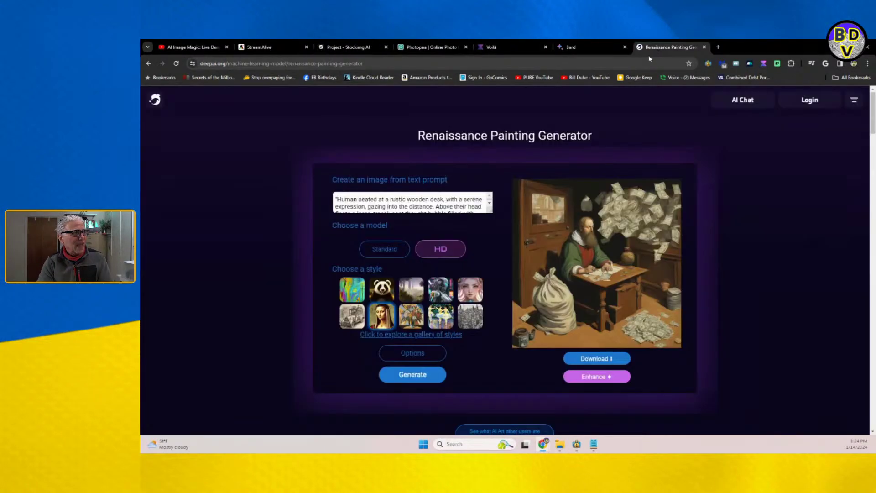
click(371, 47)
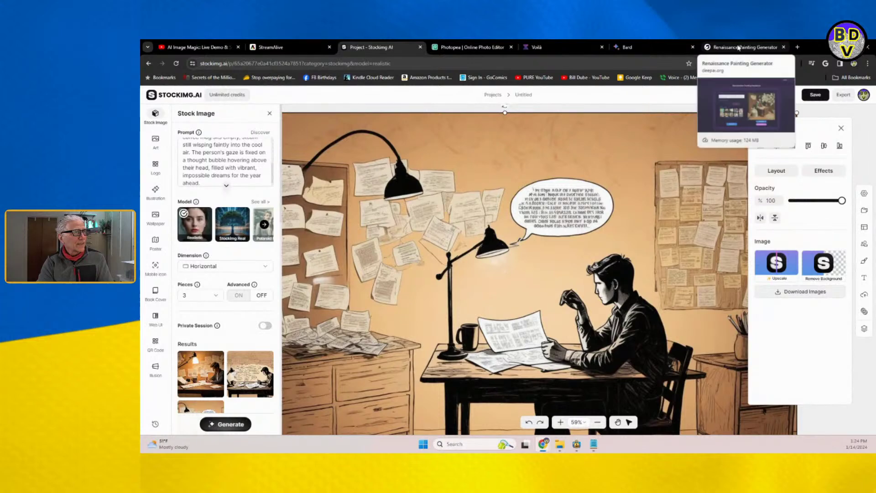
drag(735, 49, 457, 46)
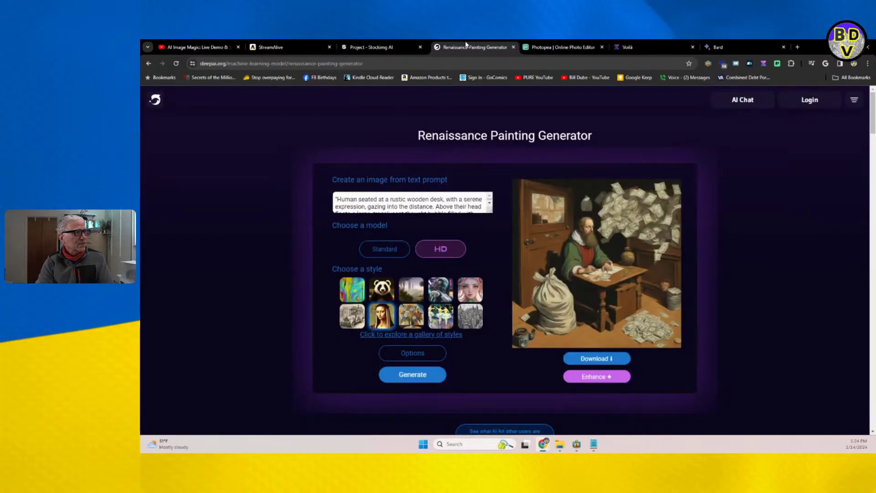
Step: Replace the Stockimg AI prompt with Voilà's "Human seated at a rustic wooden desk" text and generate three horizontal images with the Realistic model
click(648, 48)
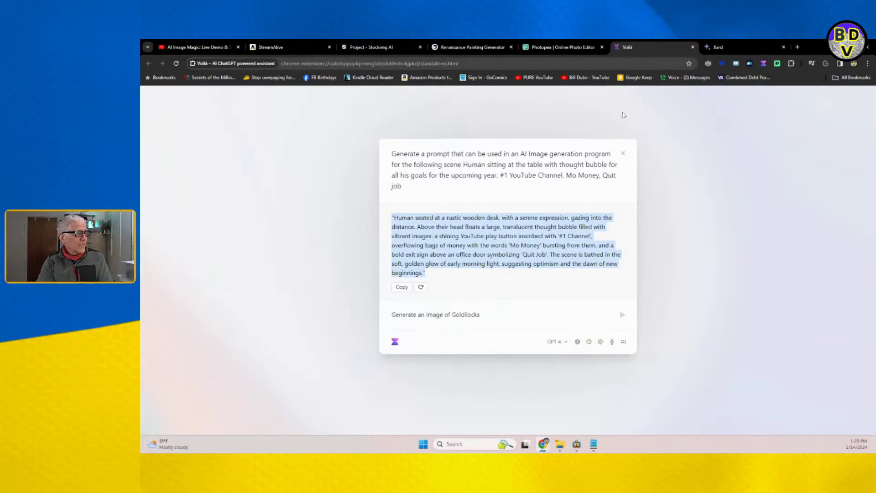
click(426, 273)
drag(425, 273, 387, 221)
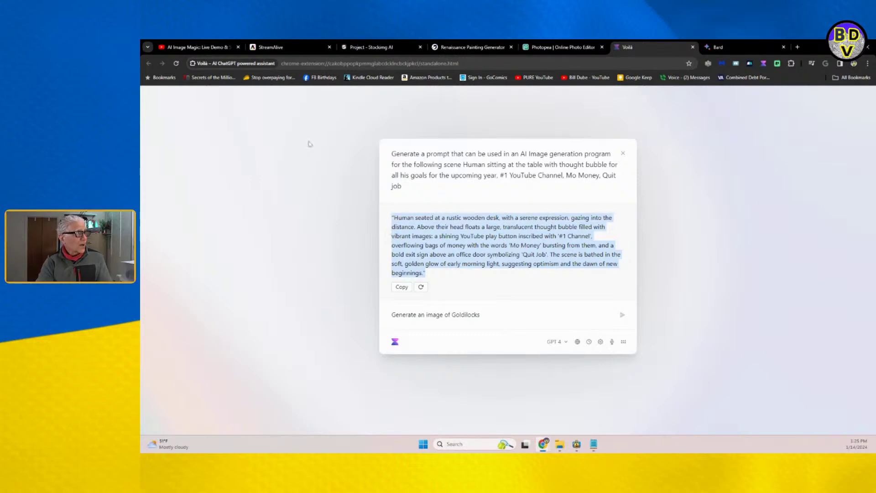
click(372, 47)
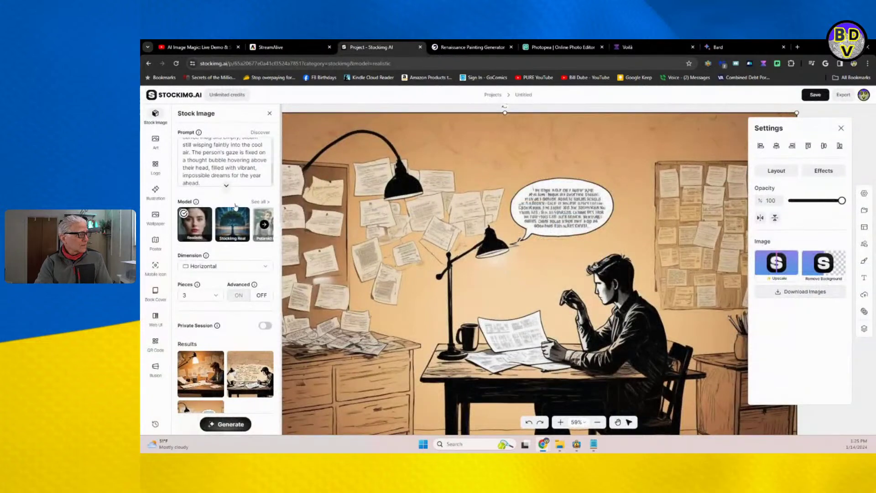
text(.)
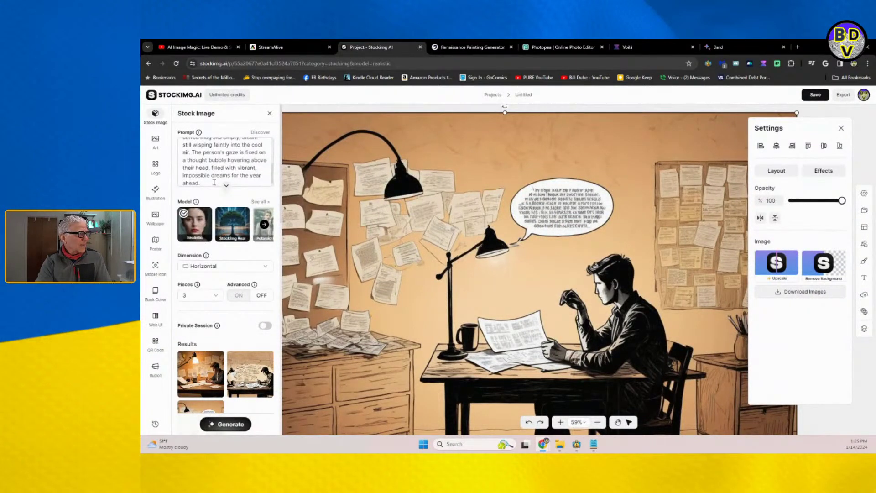
drag(214, 182, 177, 121)
key(ctrl+v)
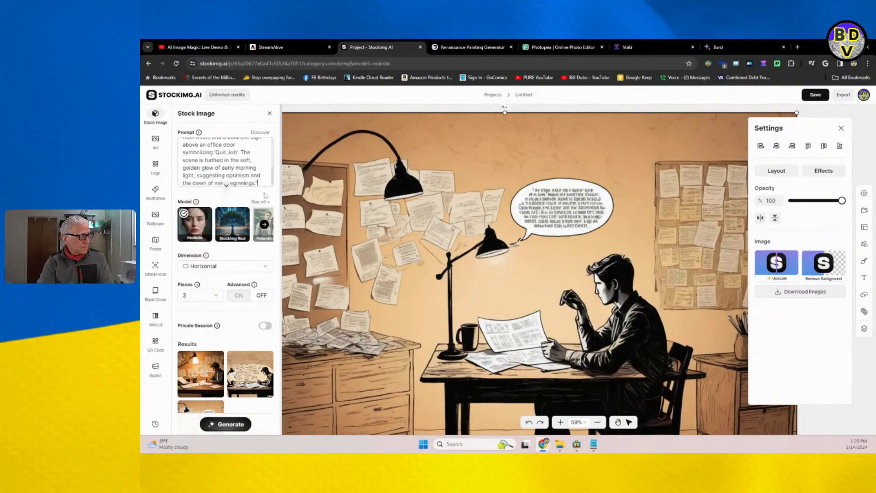
key(Return)
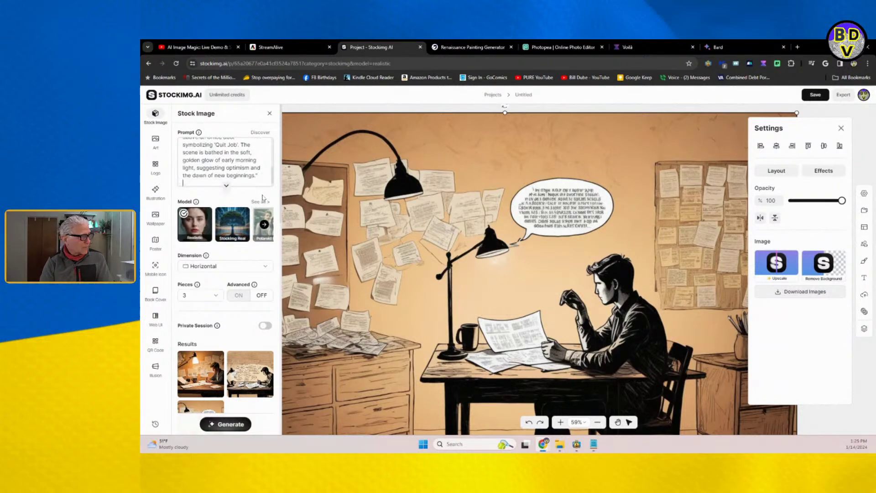
click(233, 425)
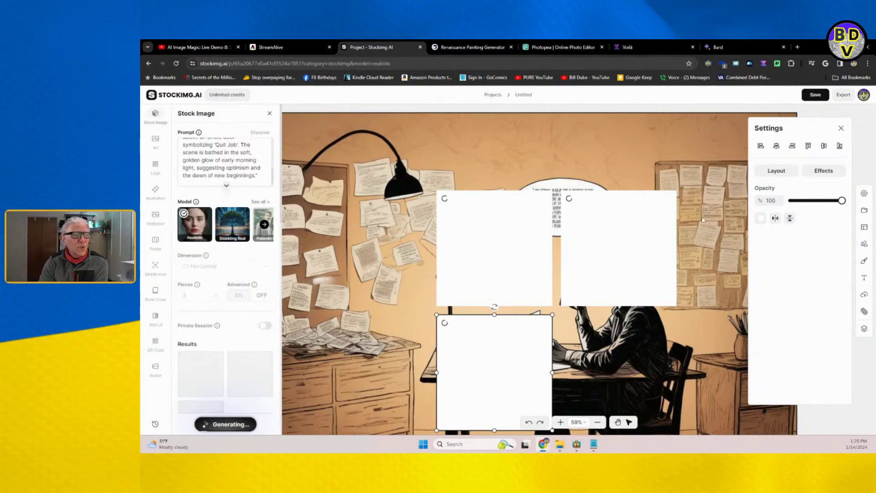
Step: Delete the three earlier desk-scene images from the Stockimg AI canvas
click(701, 164)
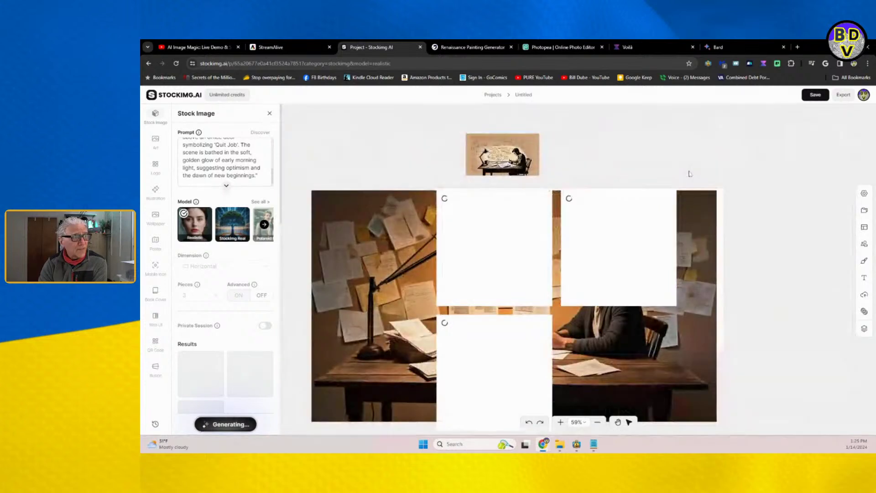
click(693, 233)
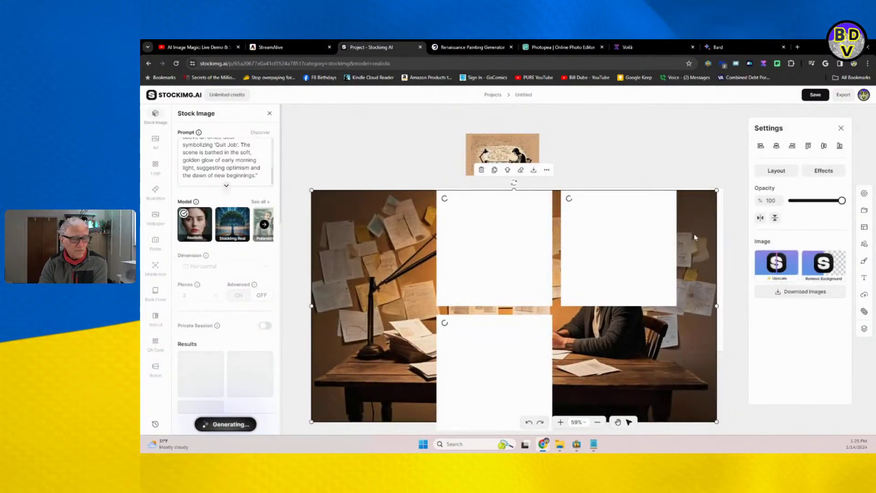
key(Delete)
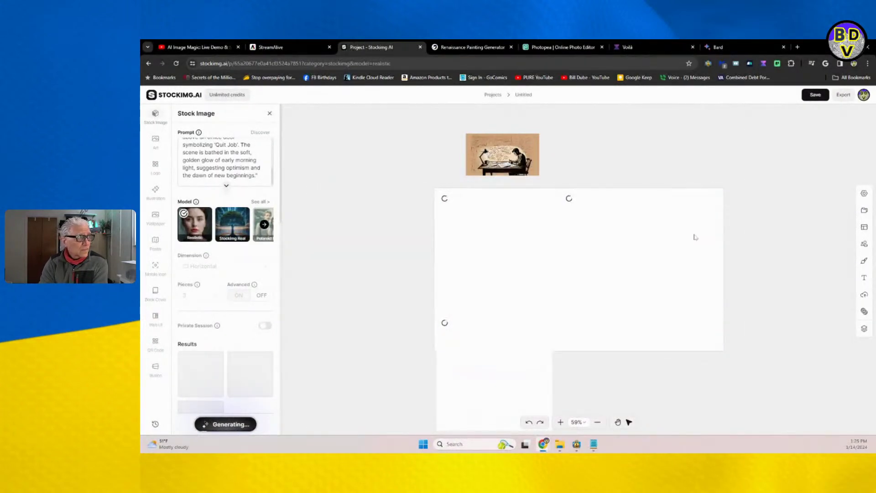
click(502, 154)
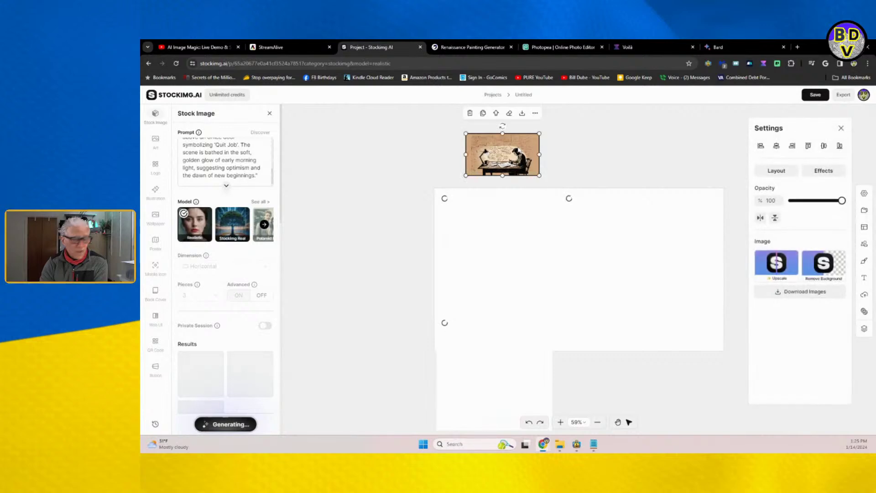
key(Delete)
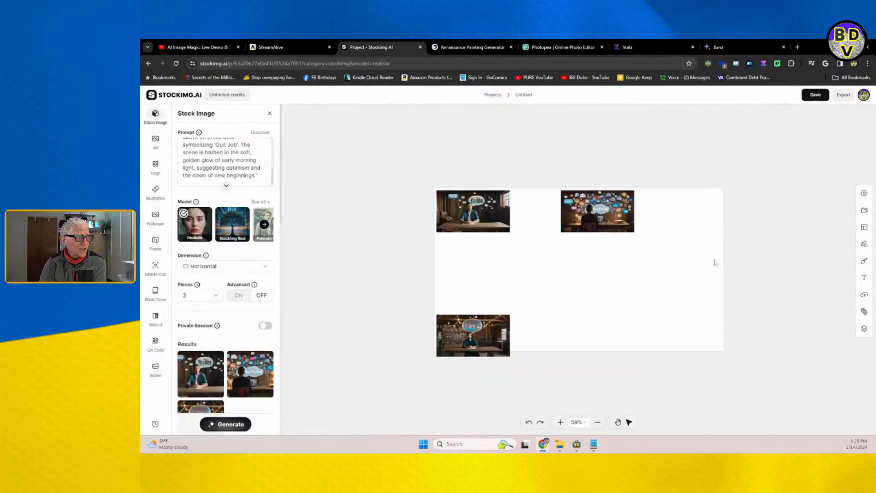
Step: Enlarge the new image of the man in the denim shirt to about 1340 by 766
click(495, 228)
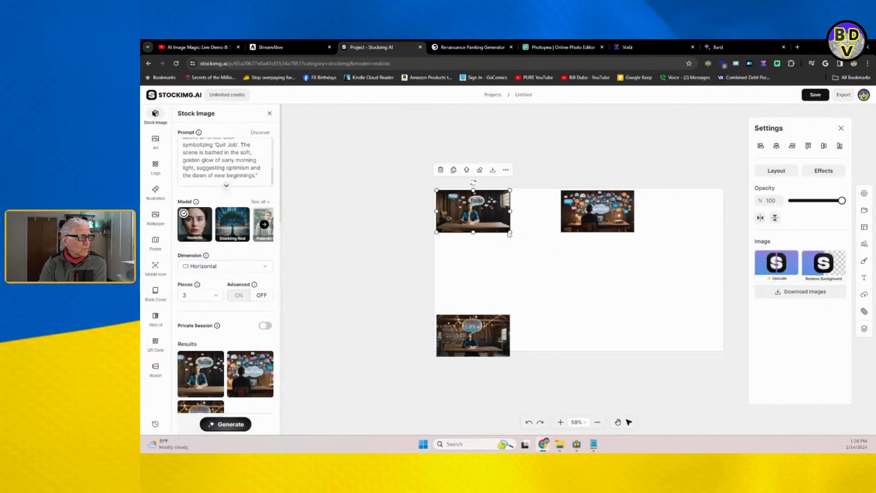
drag(510, 234, 680, 372)
drag(710, 381, 725, 394)
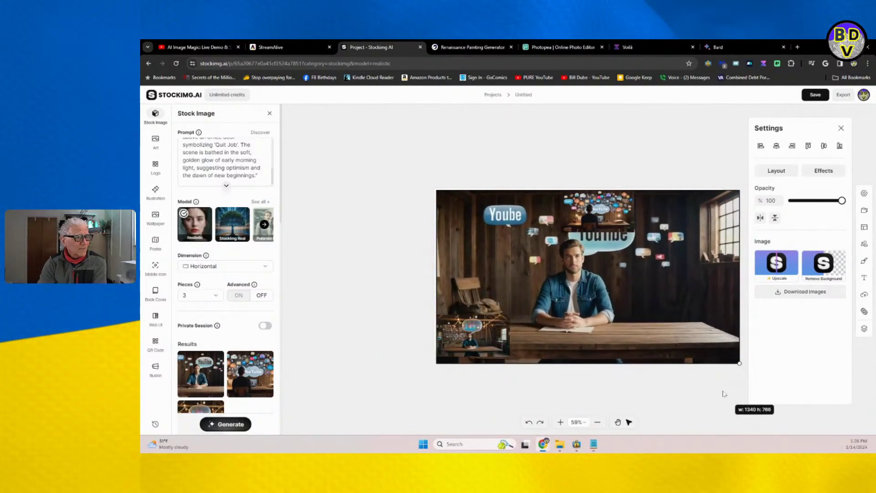
Step: Move the other two new images off the enlarged one, toward the canvas's upper-left and lower-left areas, and enlarge them for comparison
click(594, 207)
drag(594, 208, 341, 128)
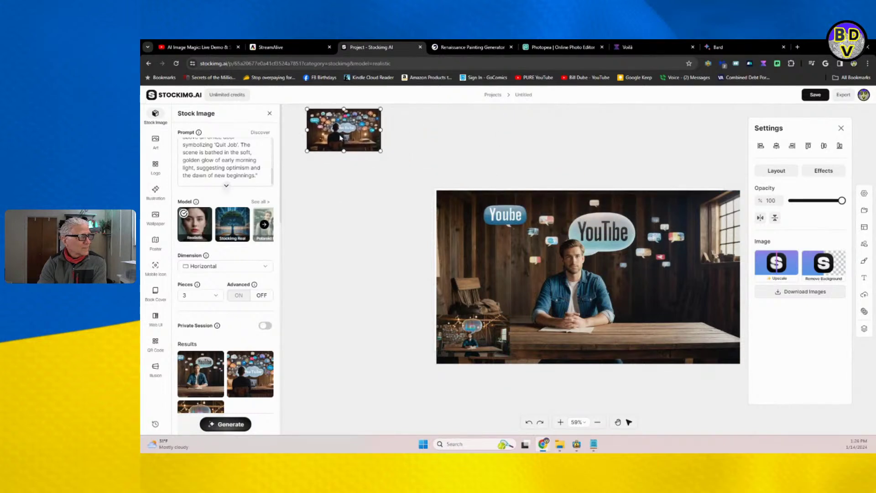
drag(382, 151, 480, 231)
click(484, 348)
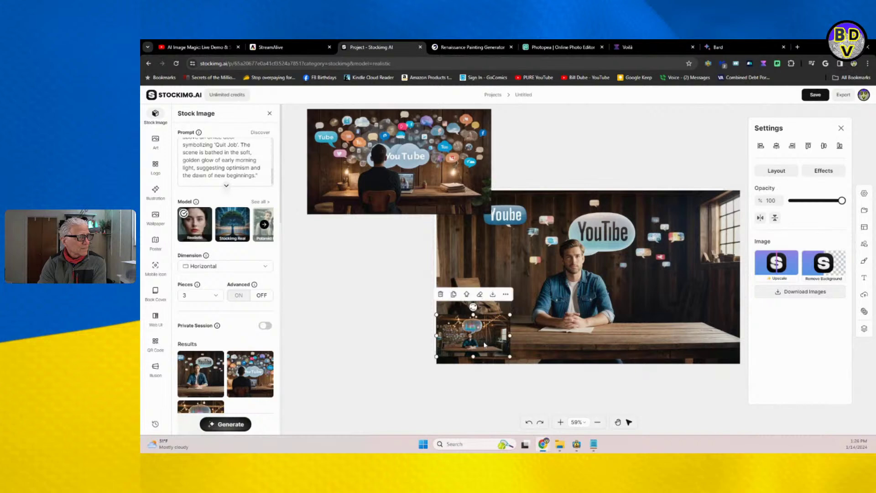
drag(484, 348, 429, 362)
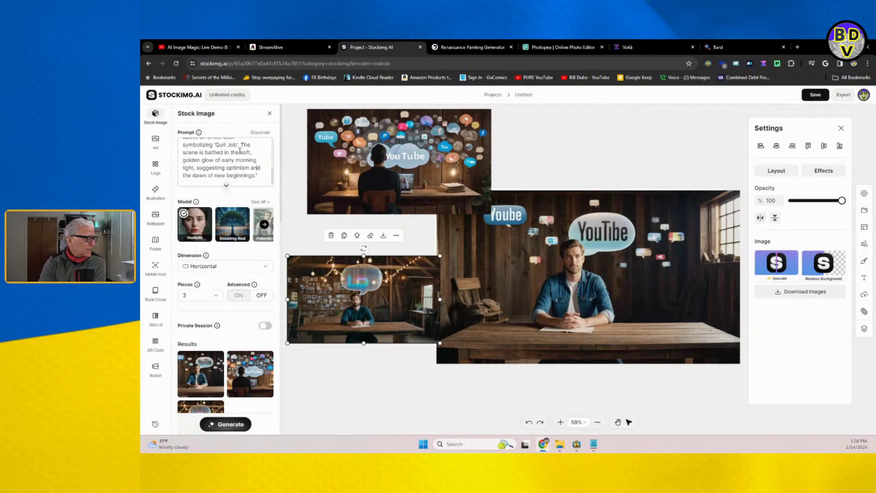
Step: Change "a large, translucent thought bubble" in the prompt to start with "several" instead of "a"
drag(258, 176, 183, 160)
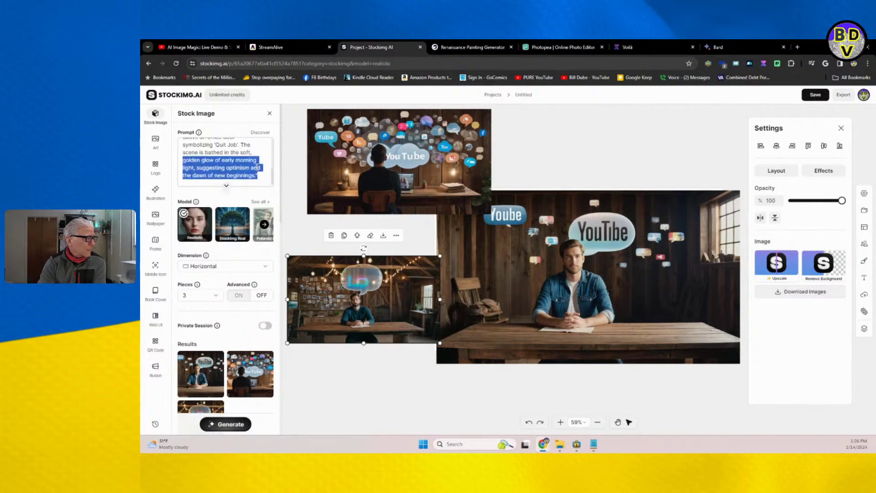
click(240, 146)
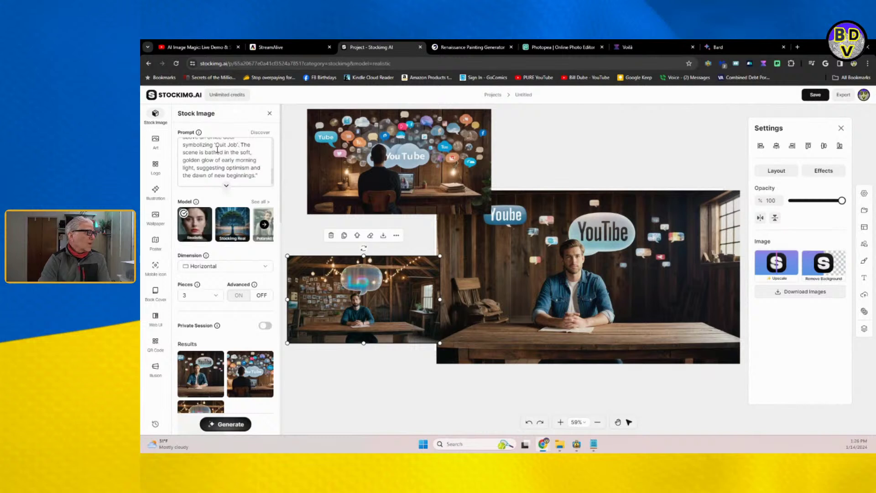
scroll(232, 156, up, 4)
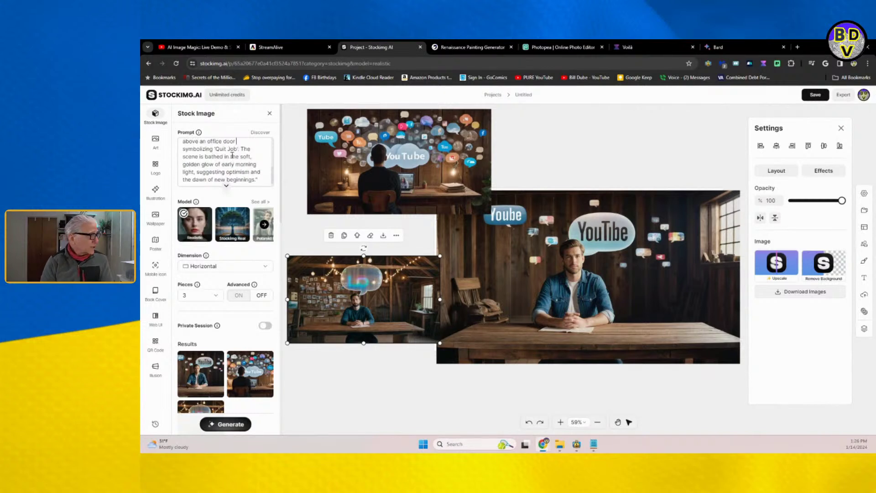
scroll(232, 155, up, 3)
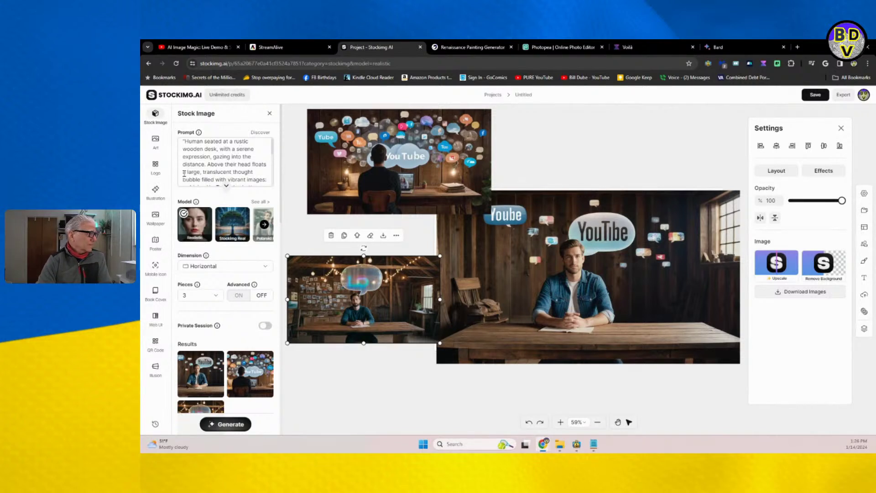
drag(186, 173, 183, 173)
text(several)
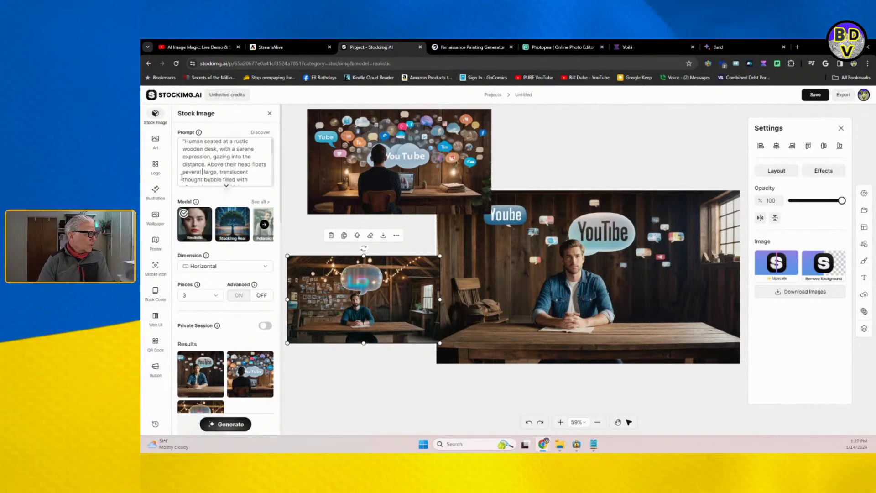
click(226, 187)
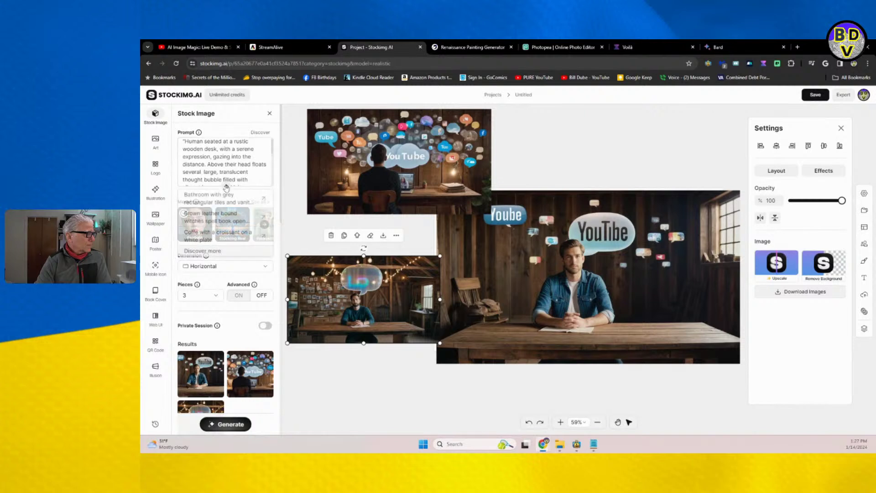
click(260, 177)
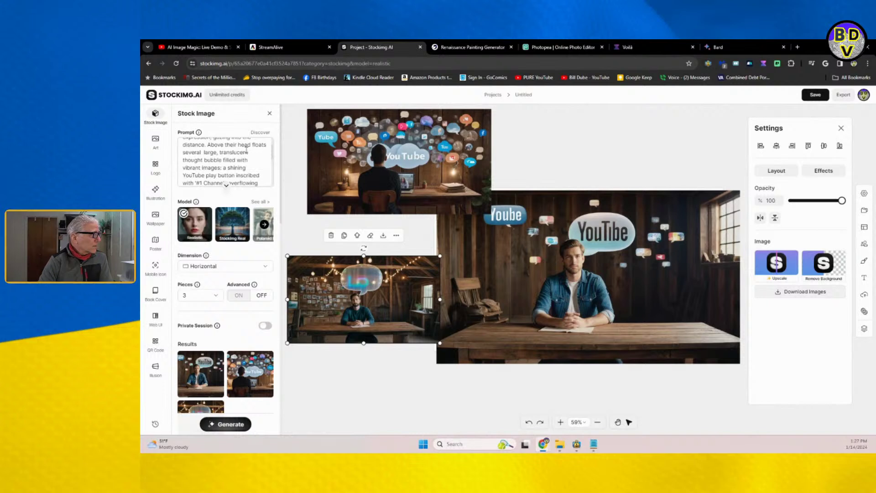
Step: Replace the prompt text after "vibrant", from "images: a shining YouTube play button" through "bursting from them", with "color"
scroll(261, 163, up, 2)
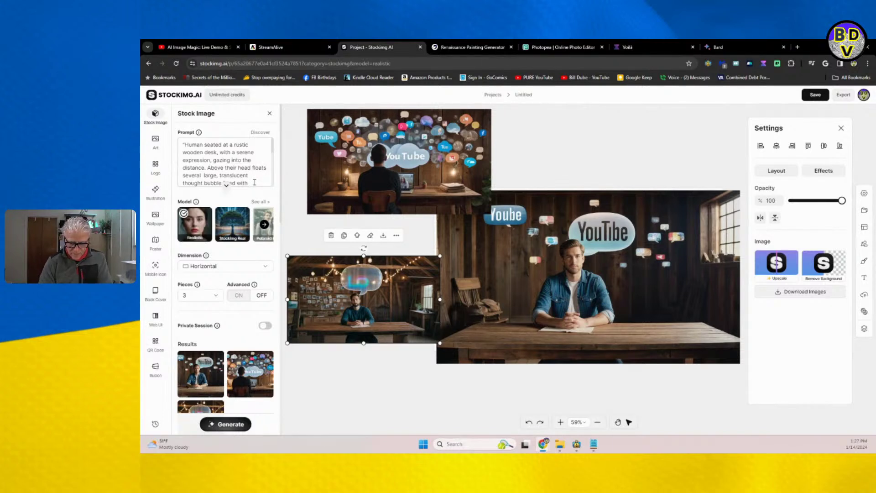
scroll(254, 182, down, 1)
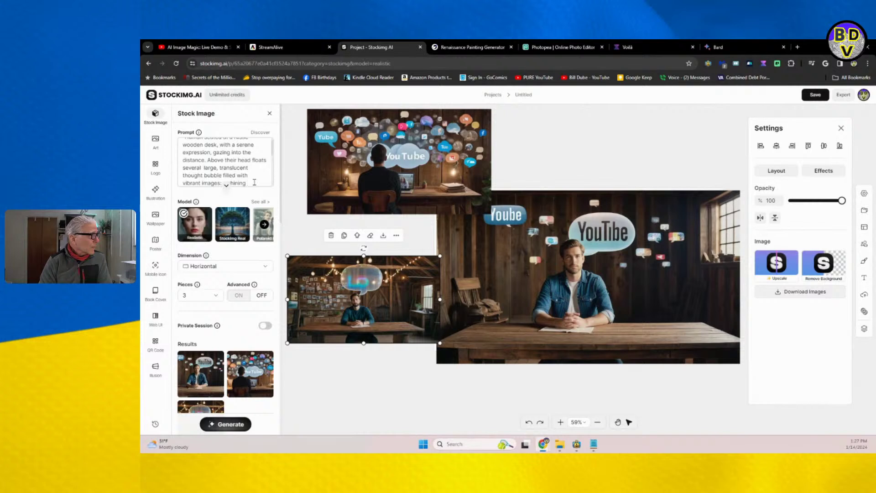
scroll(254, 182, down, 1)
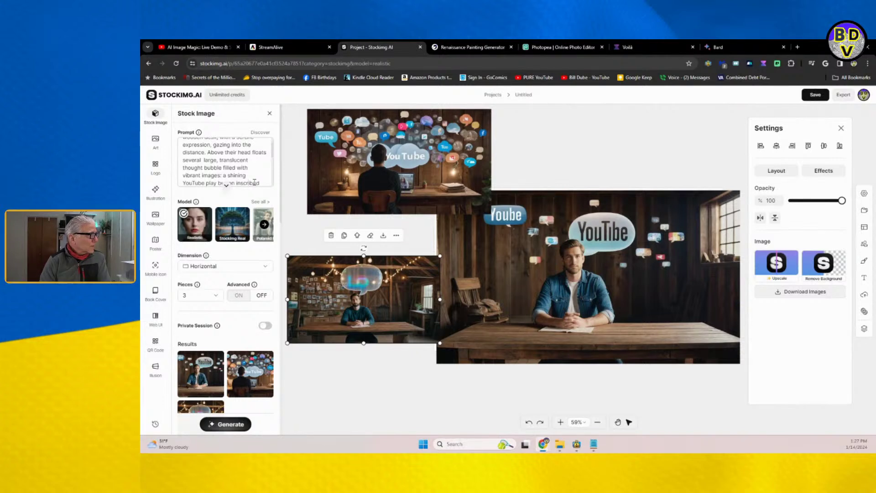
scroll(254, 182, down, 1)
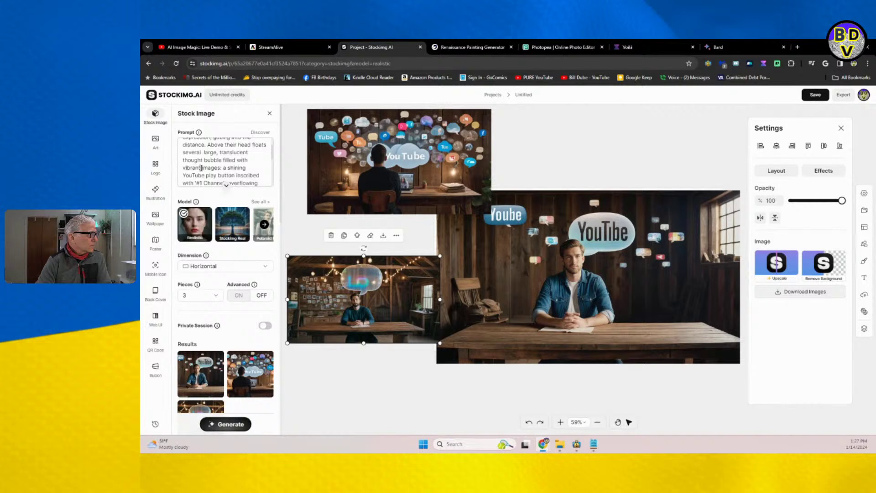
drag(202, 168, 224, 174)
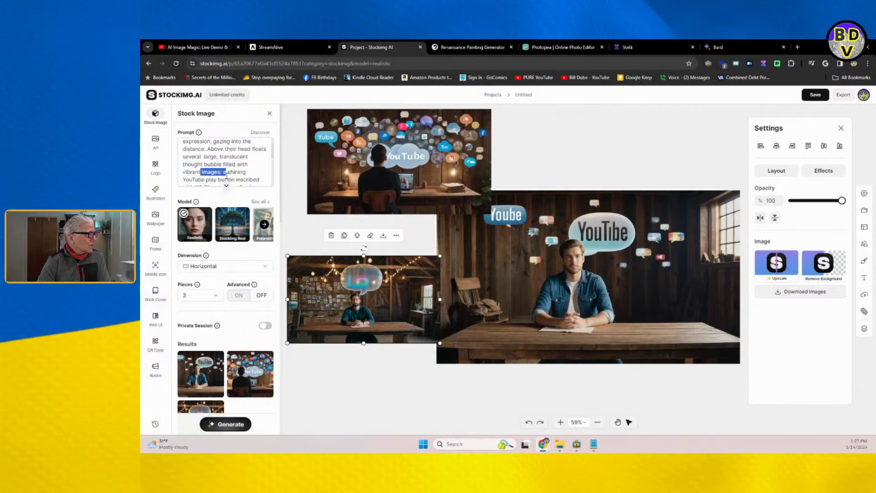
drag(226, 174, 238, 156)
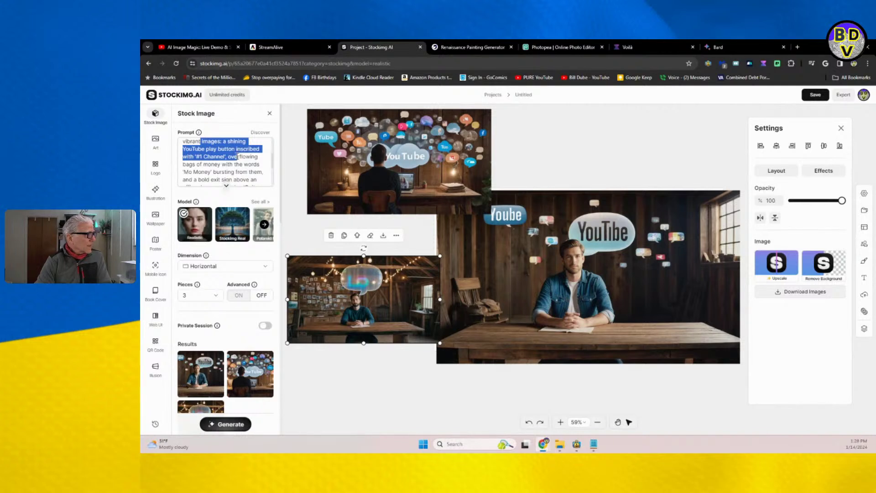
drag(237, 157, 260, 164)
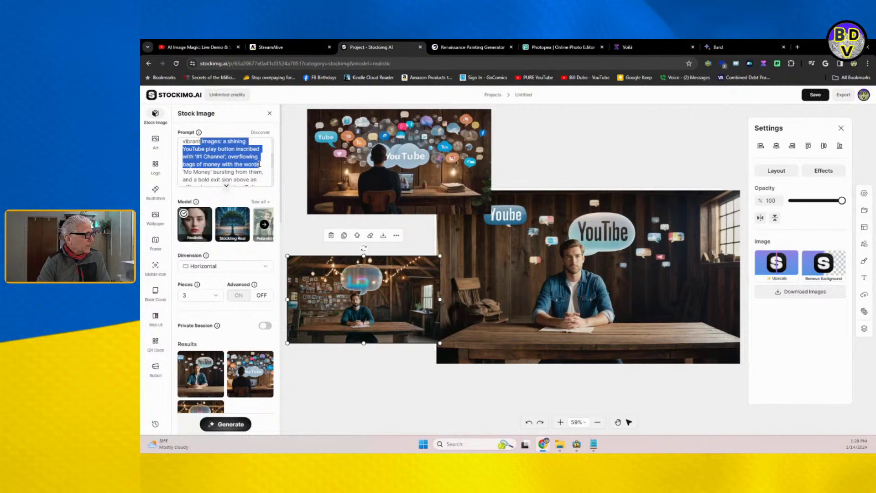
drag(260, 167, 262, 170)
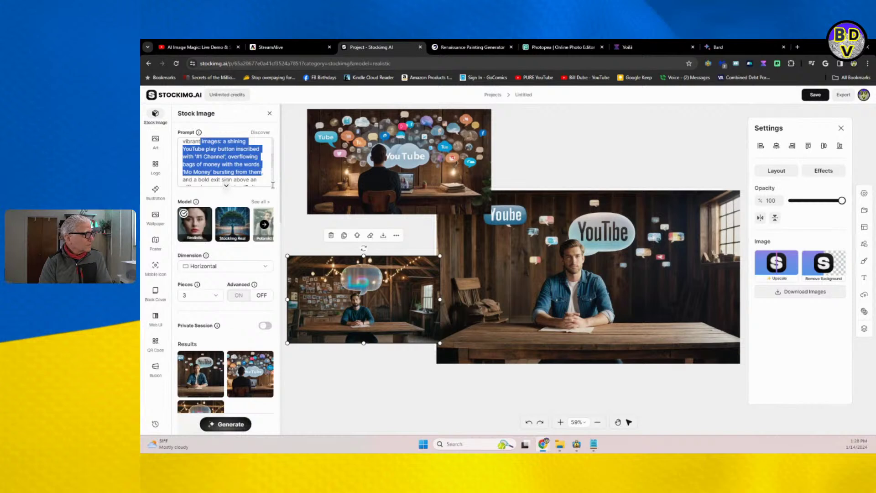
key(BackSpace)
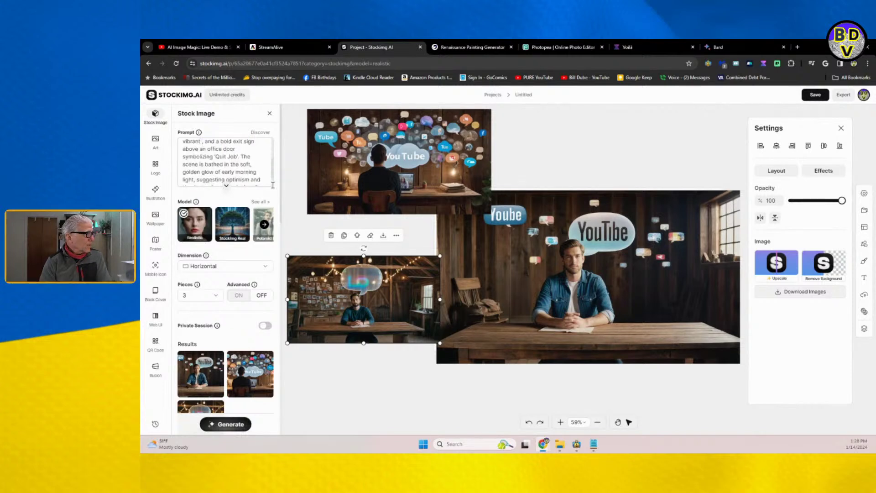
text(color,)
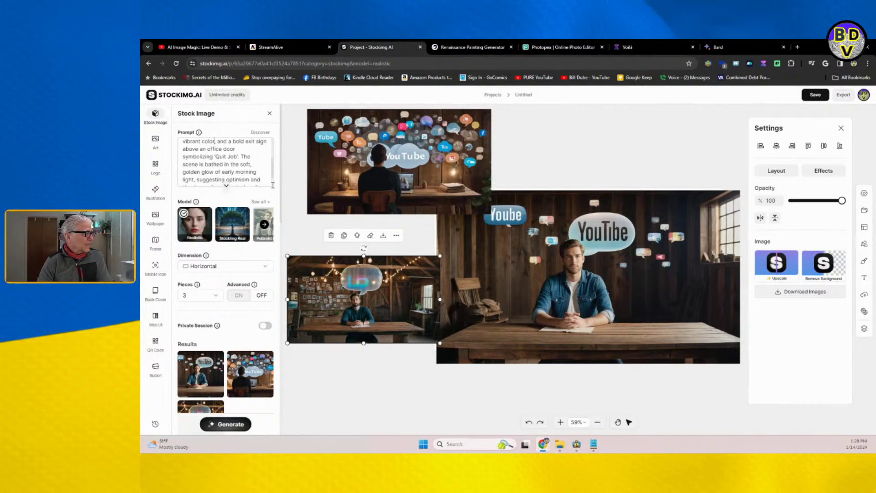
scroll(273, 156, up, 2)
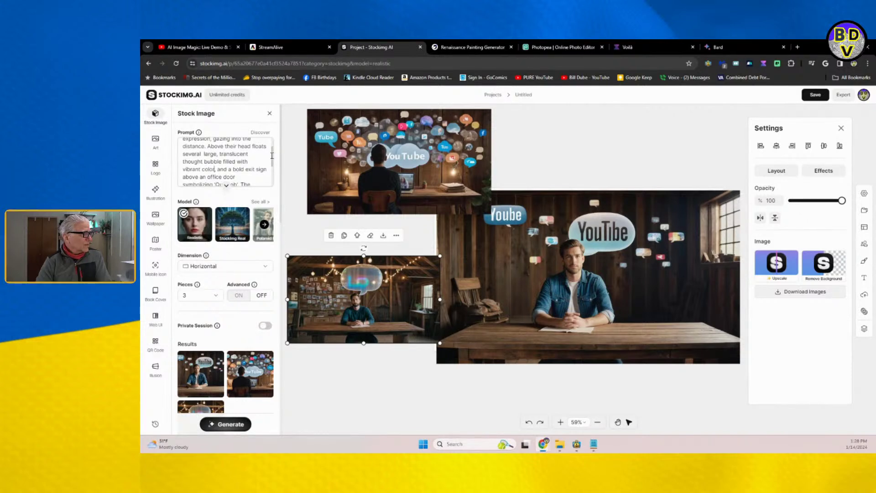
Step: Change "bubble" to "bubbles" in the prompt, insert "various" before "vibrant color", and generate new images
scroll(213, 165, down, 1)
click(223, 160)
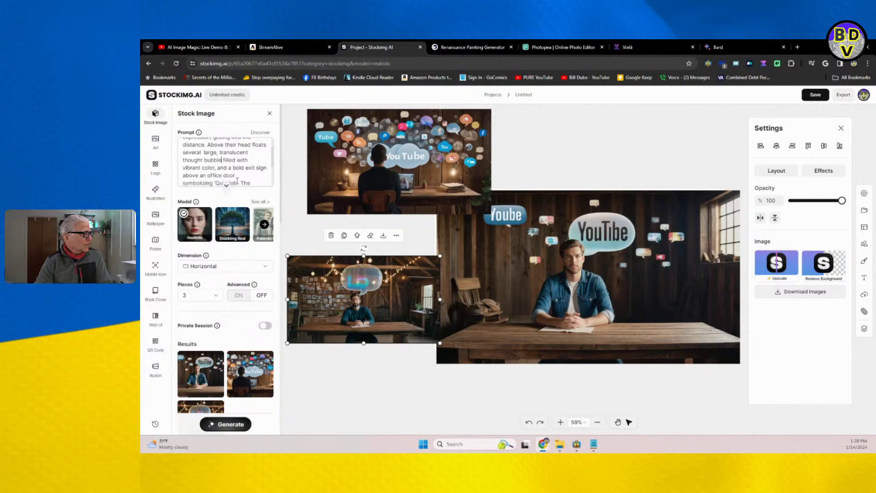
key(BackSpace)
text(s)
click(253, 160)
text(va)
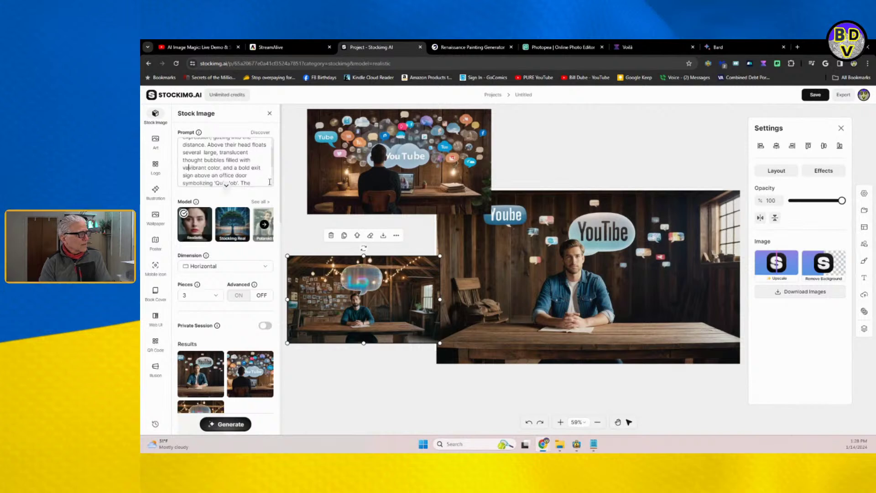
text(rious)
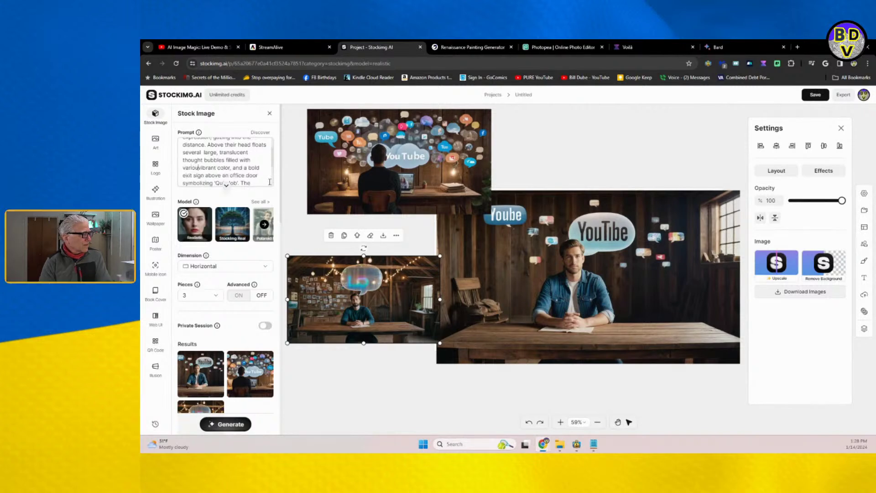
click(229, 428)
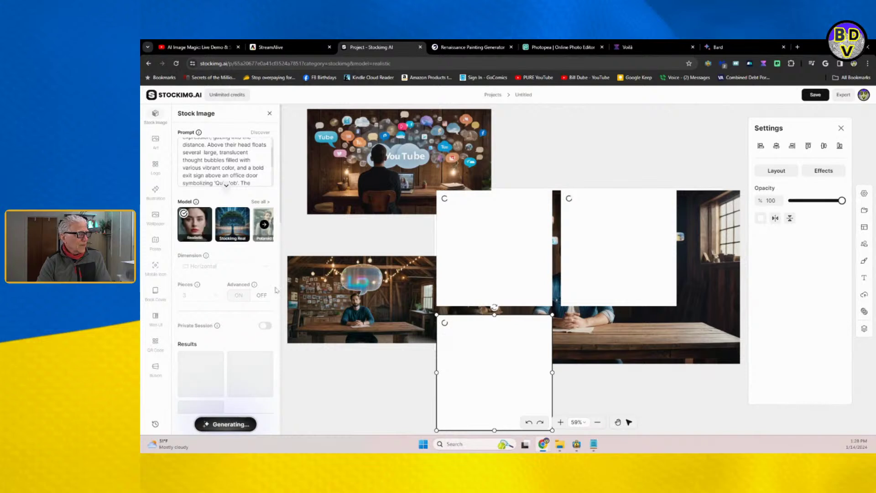
Step: Delete the three images of the previous generation from the canvas while the new ones generate
click(324, 288)
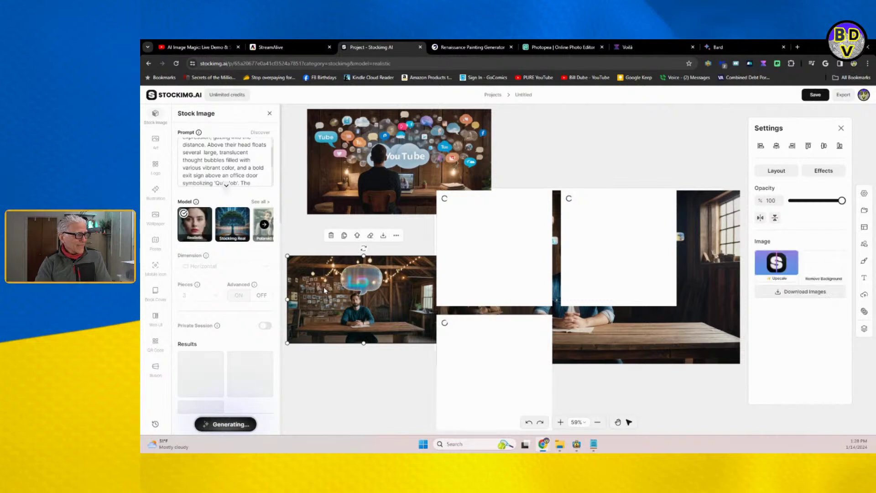
key(Delete)
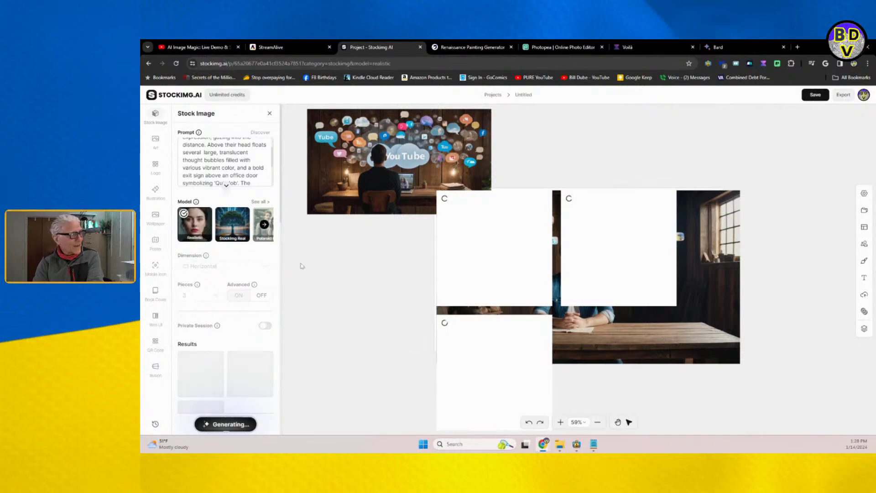
click(320, 186)
key(Delete)
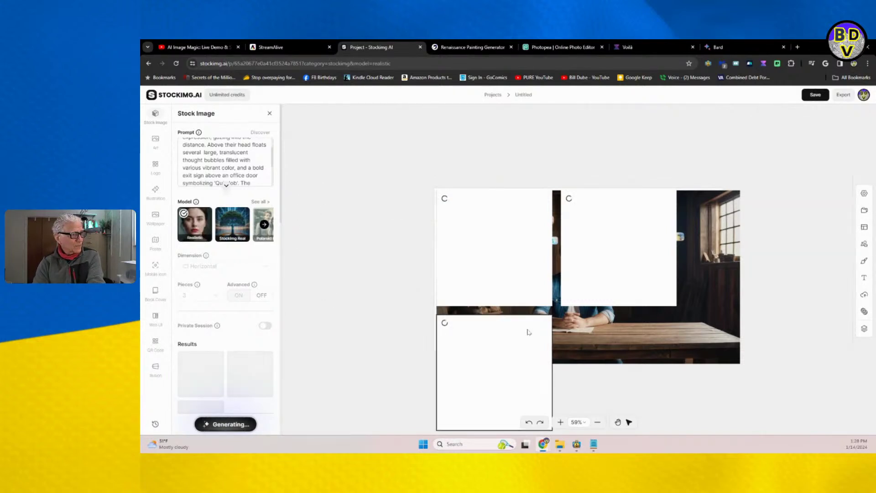
click(623, 347)
key(Delete)
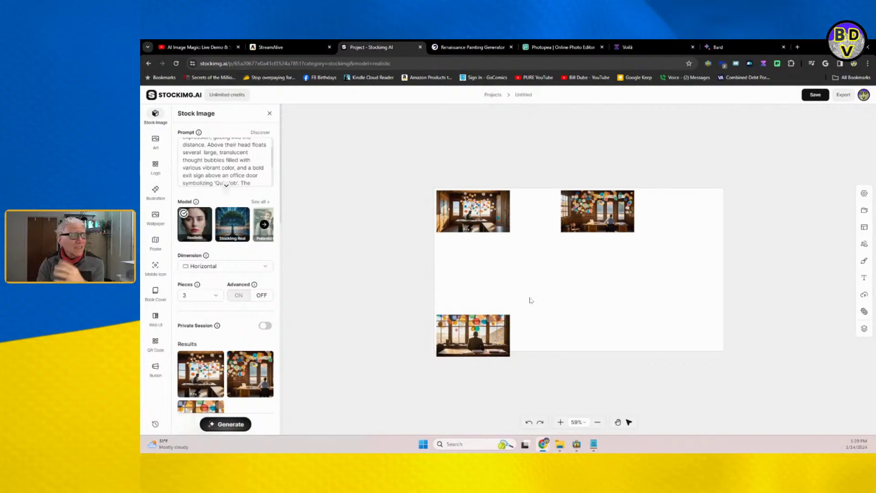
Step: Enlarge the first new image for viewing and move the second one over the enlarged image's upper-right area
click(495, 219)
drag(494, 220, 666, 350)
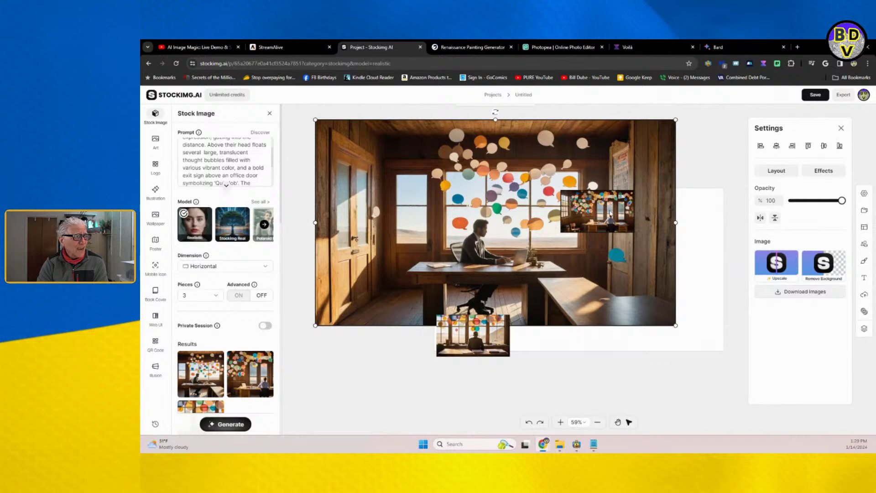
drag(610, 212, 685, 207)
drag(609, 201, 558, 172)
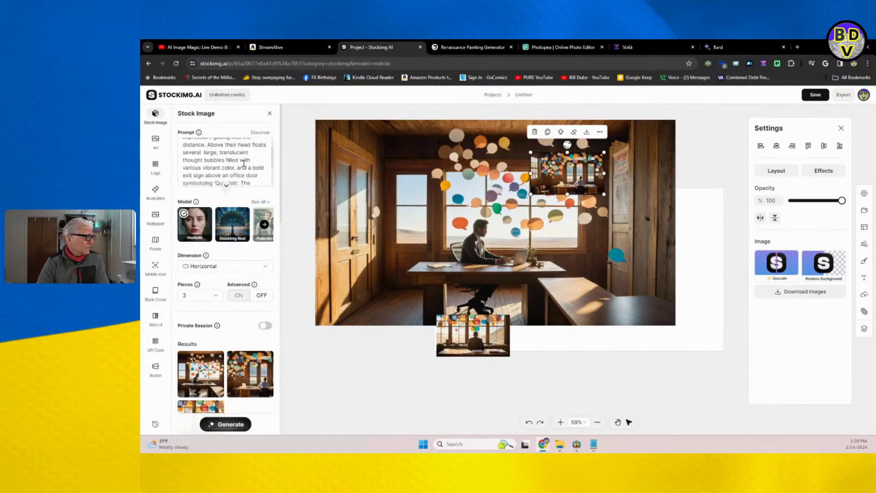
Step: Replace "several" with "four" before "large, translucent thought bubbles" in the prompt and generate new images
double_click(195, 153)
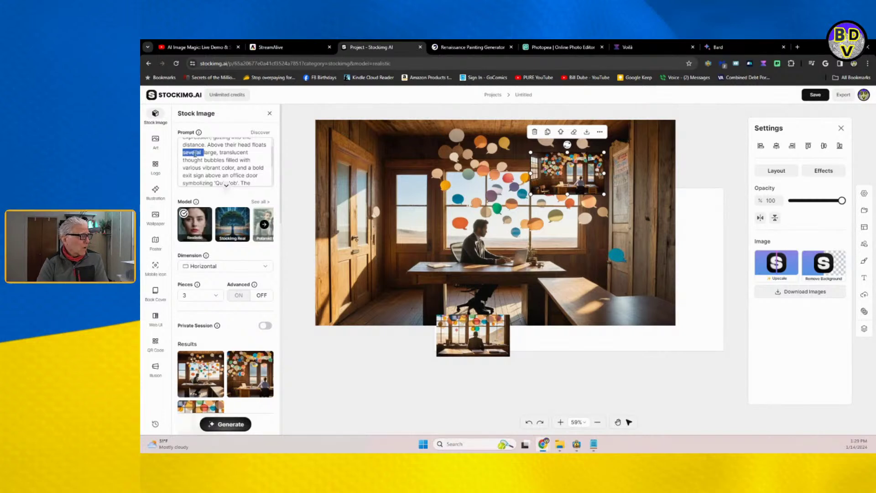
text(four)
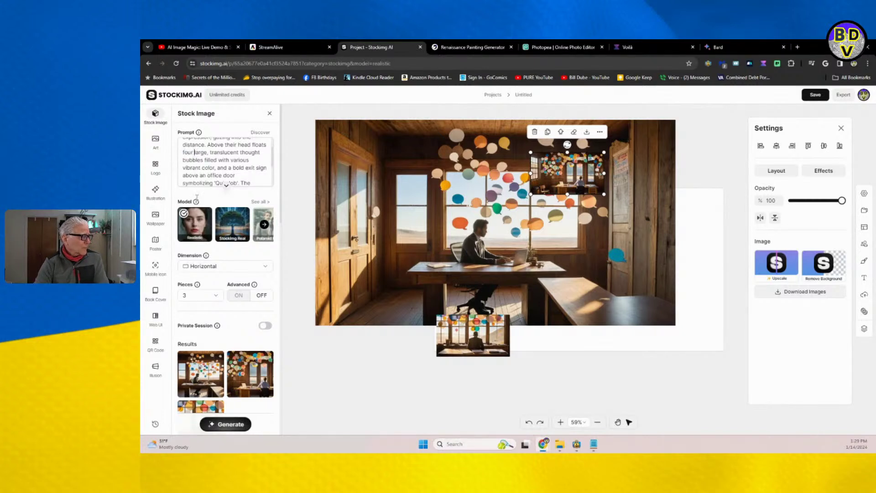
click(221, 425)
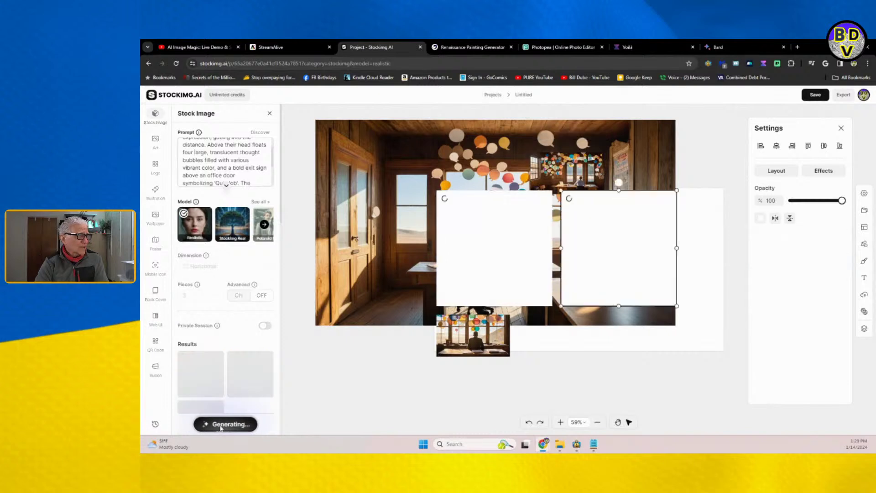
Step: Delete the enlarged desk image and the small image overlapping it from the canvas
click(356, 156)
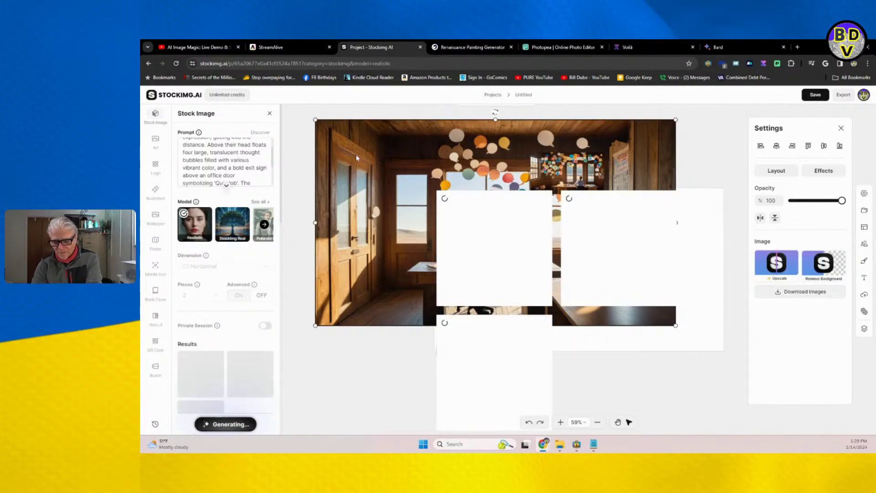
key(Delete)
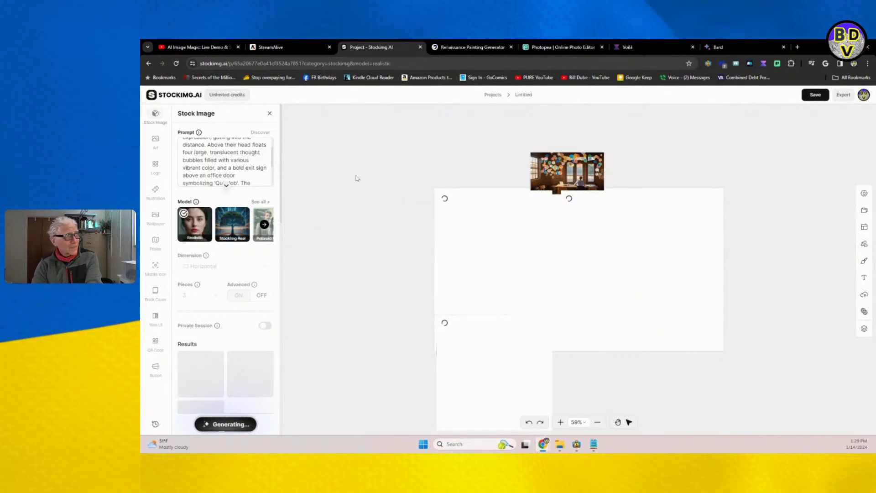
click(568, 170)
key(Delete)
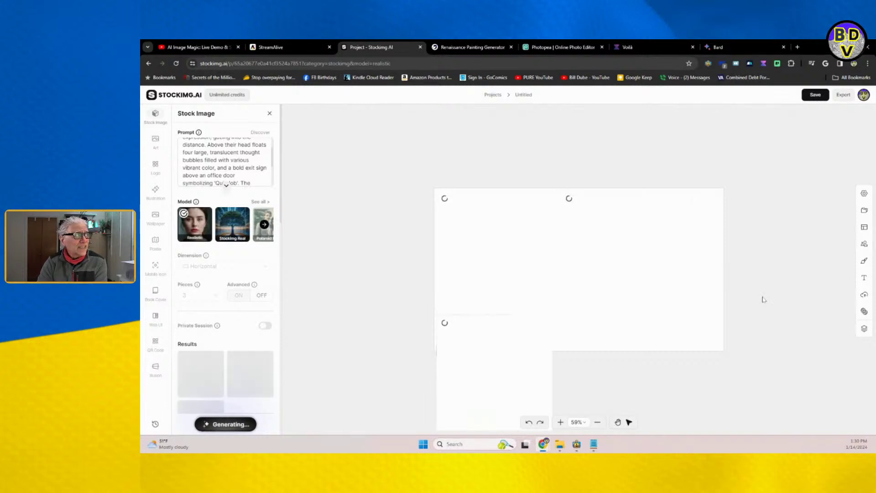
Step: Switch to DeepAI, choose the colorful abstract AI Image Generator style, and generate an image from the existing prompt
click(472, 47)
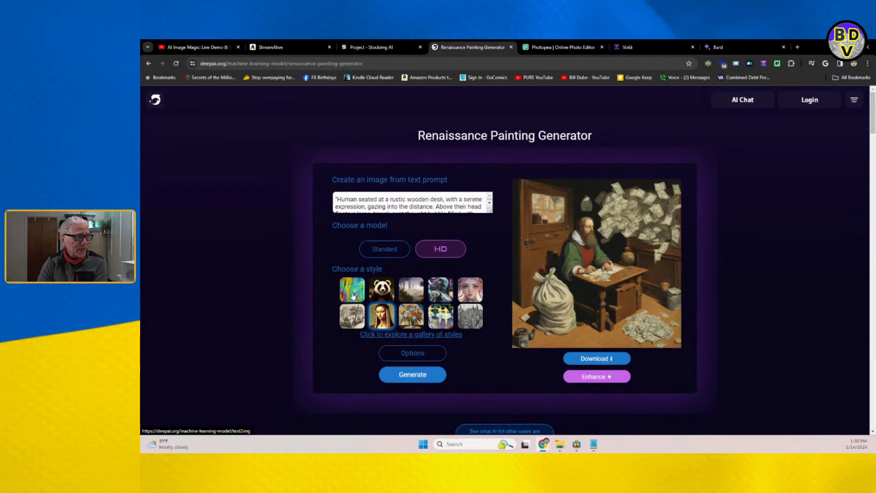
click(353, 295)
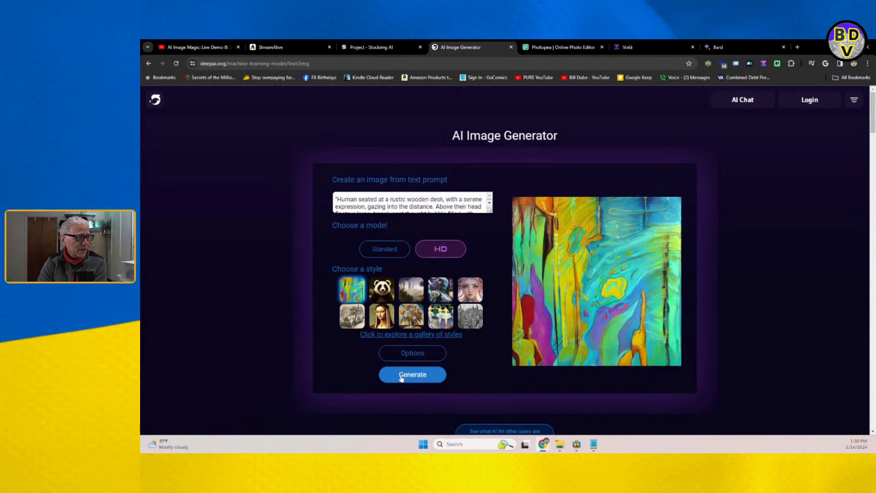
click(401, 378)
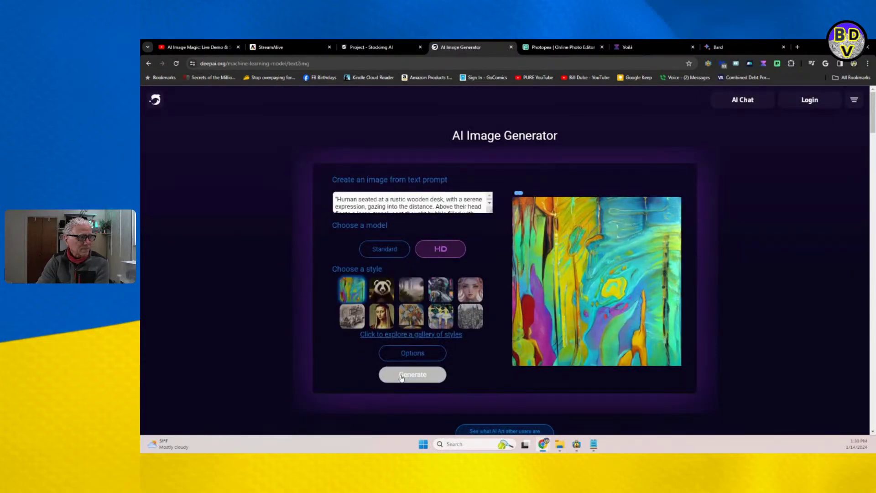
Step: Return to Stockimg AI, enlarge the first new image across the canvas, and move the second new image above it
click(385, 49)
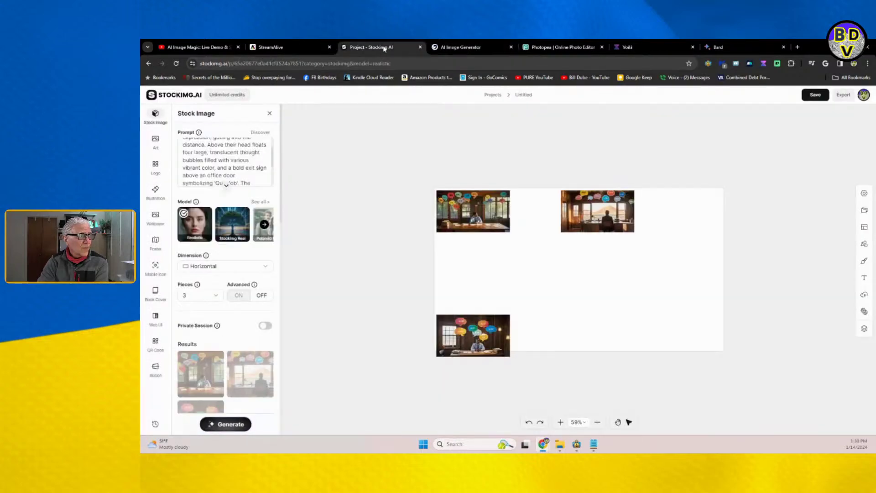
click(502, 227)
drag(510, 232, 771, 368)
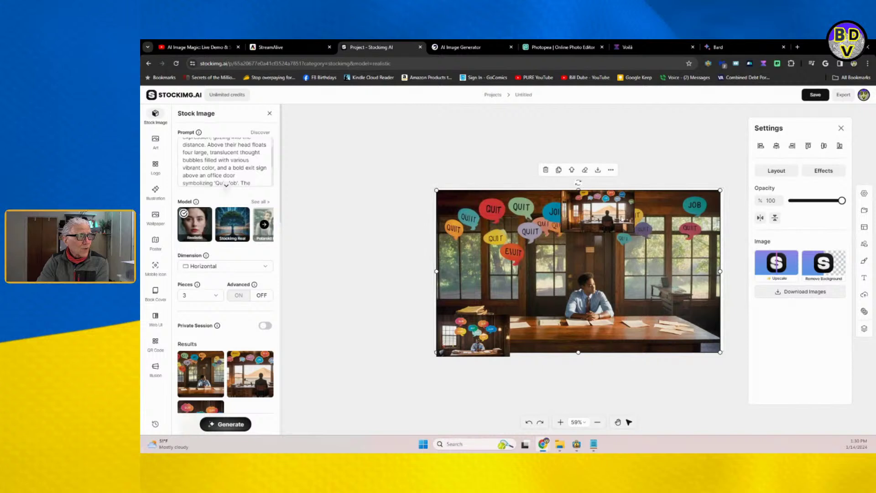
drag(618, 210, 557, 134)
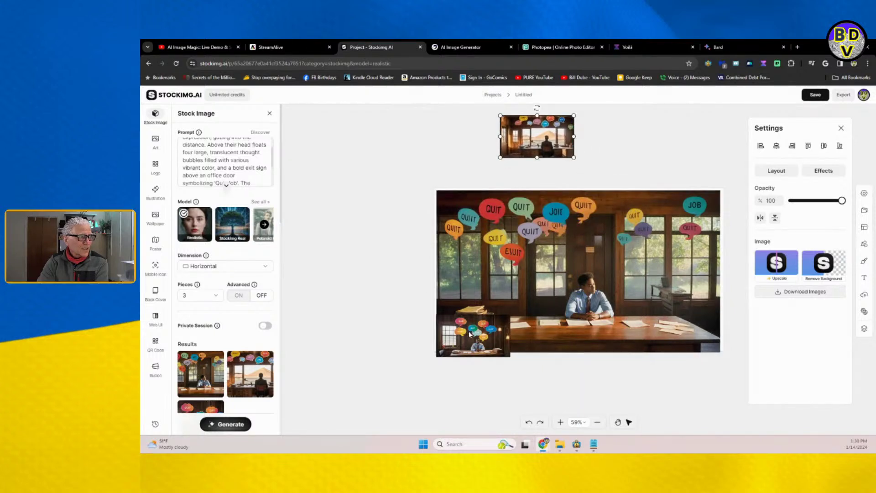
Step: Enlarge the third new image, with the man in a tie, until it covers the other large image, and adjust its position
drag(468, 336, 714, 361)
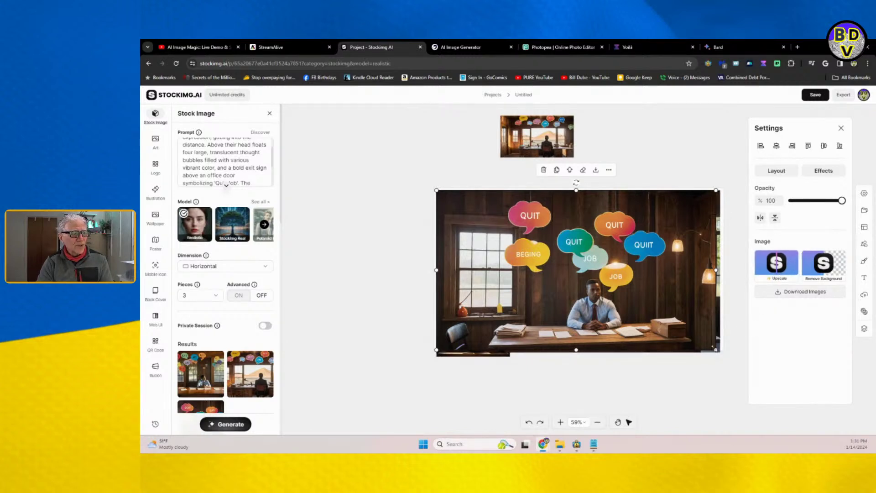
drag(716, 349, 725, 354)
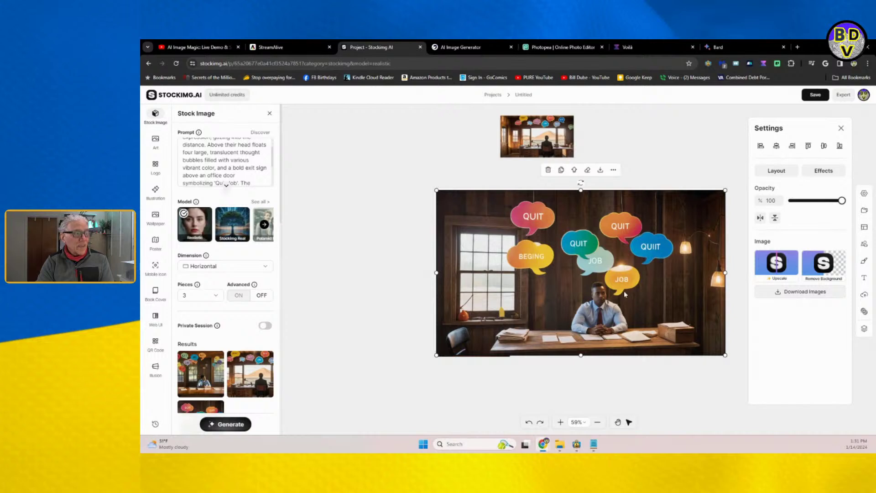
drag(624, 291, 618, 293)
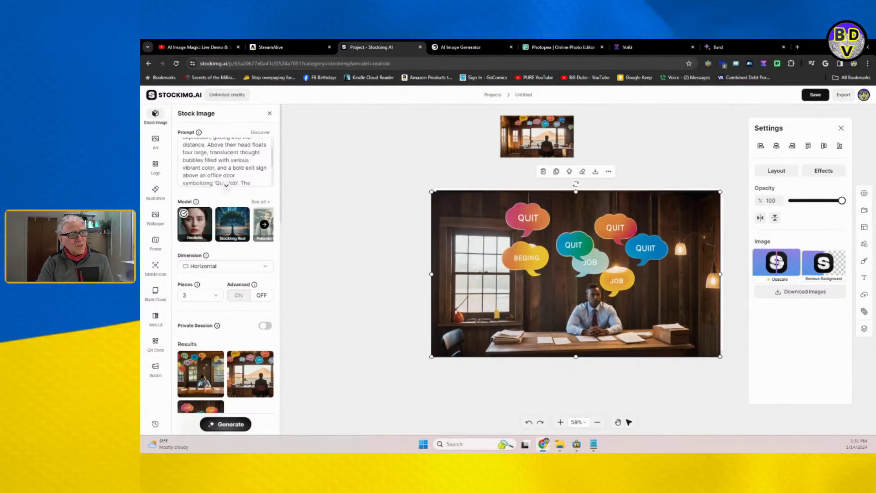
Step: Upscale the enlarged image of the man in a tie and download it
click(779, 263)
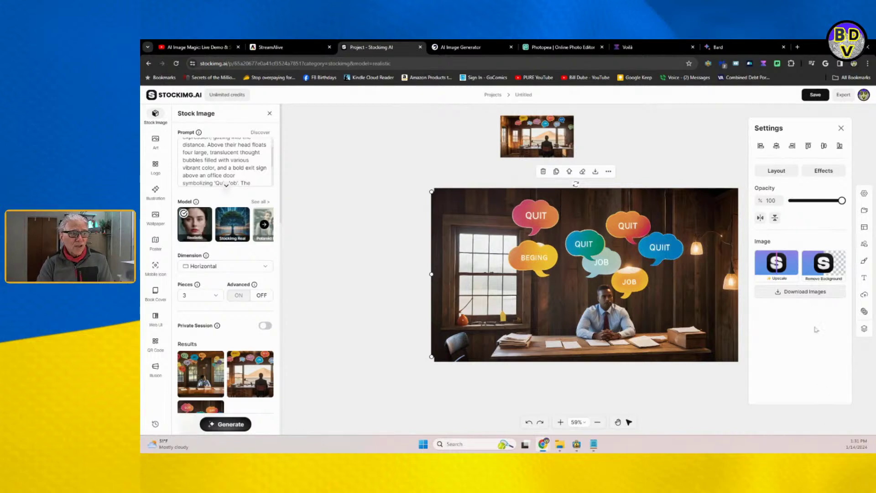
click(801, 292)
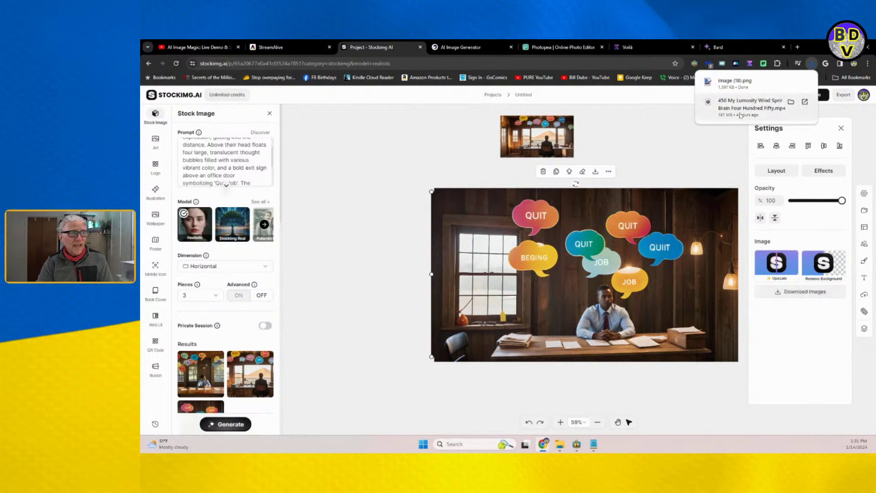
mouse_move(733, 87)
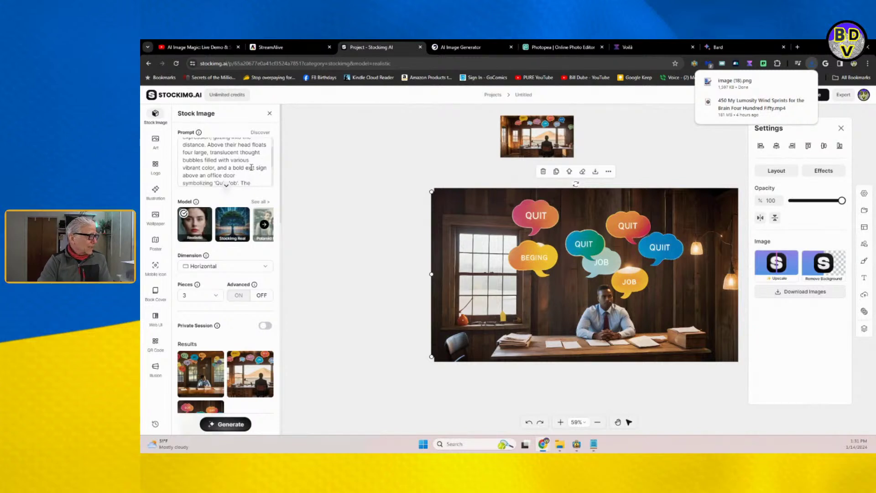
Step: Delete the phrase 'Quit Job'. after "symbolizing" in the prompt and review the remaining prompt text
scroll(251, 160, up, 2)
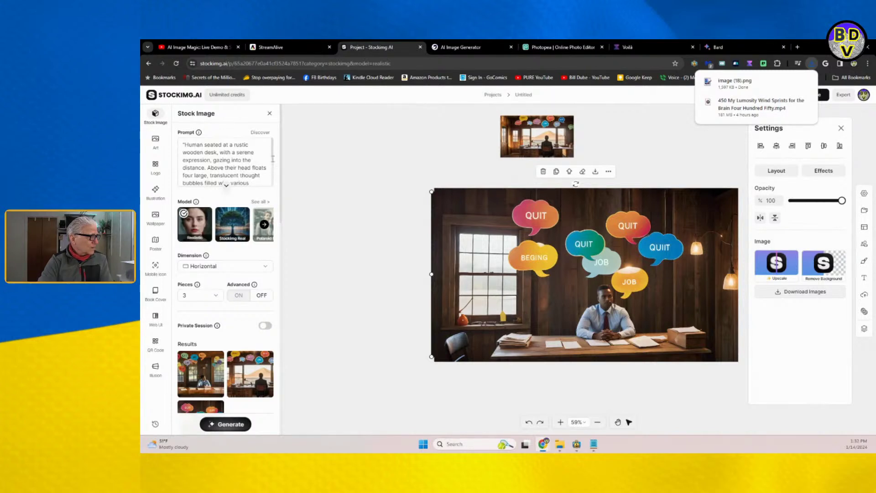
scroll(273, 160, down, 1)
scroll(273, 160, down, 1)
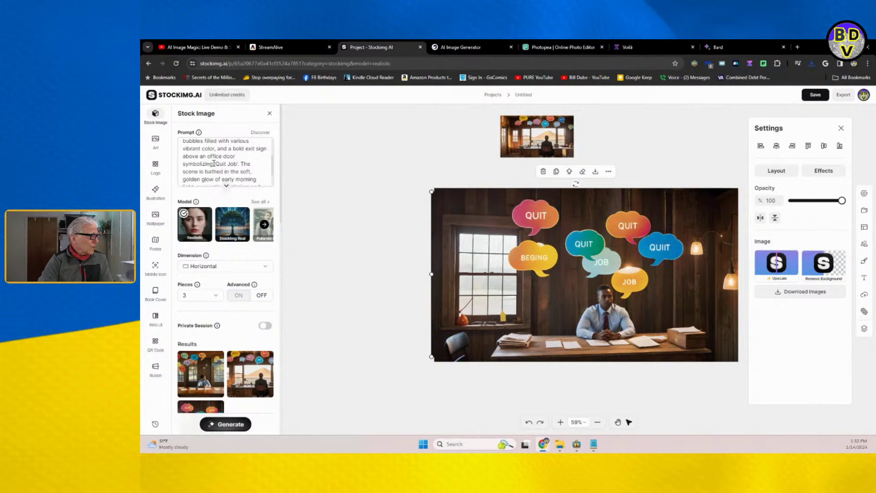
drag(213, 163, 239, 165)
key(BackSpace)
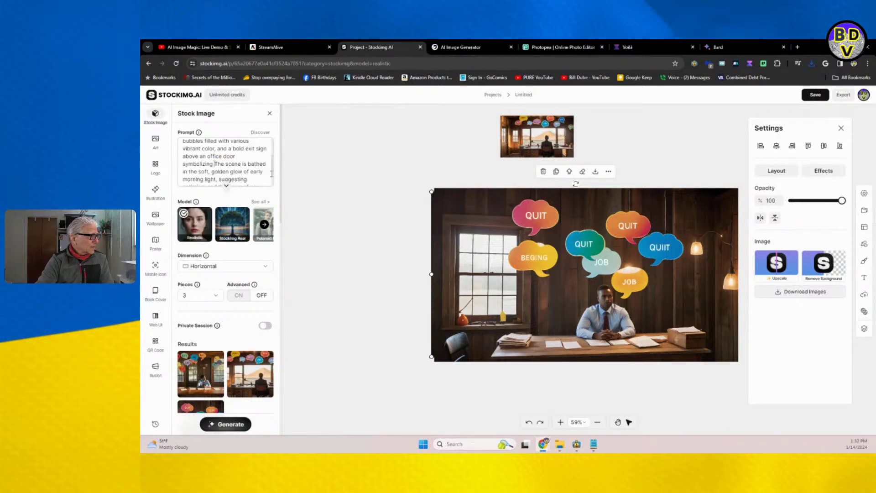
scroll(272, 173, down, 2)
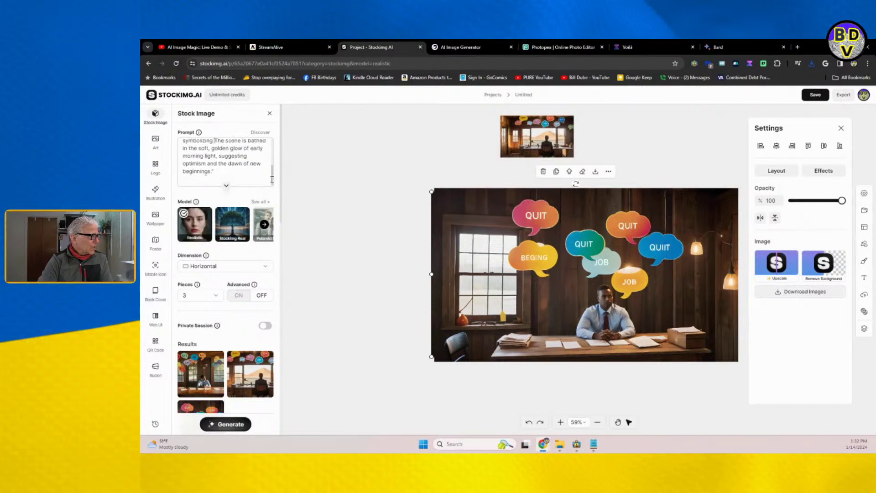
scroll(272, 179, down, 1)
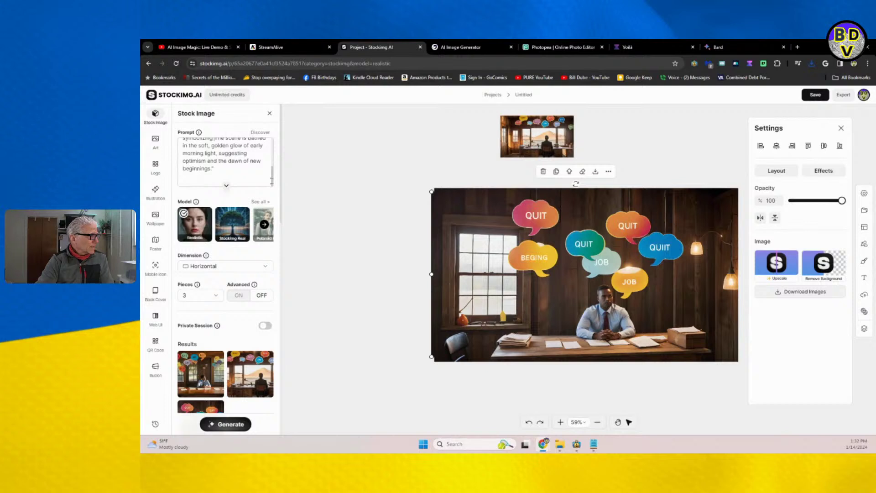
scroll(272, 179, up, 1)
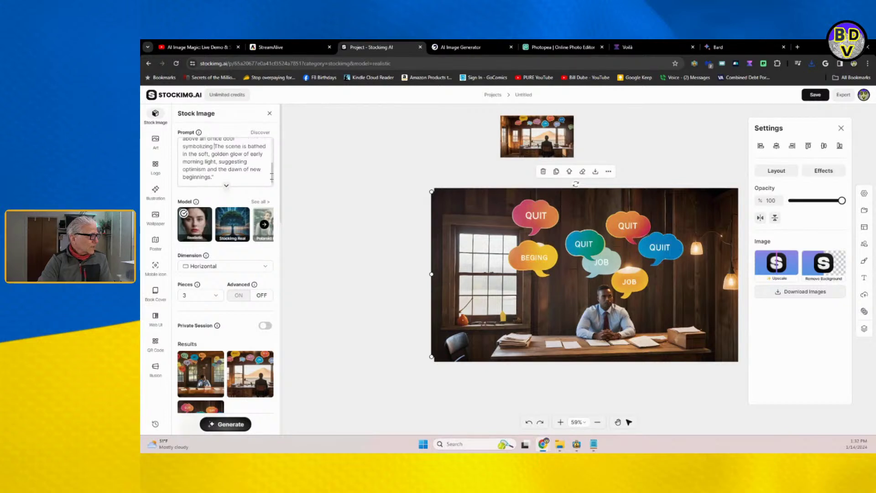
scroll(271, 175, up, 1)
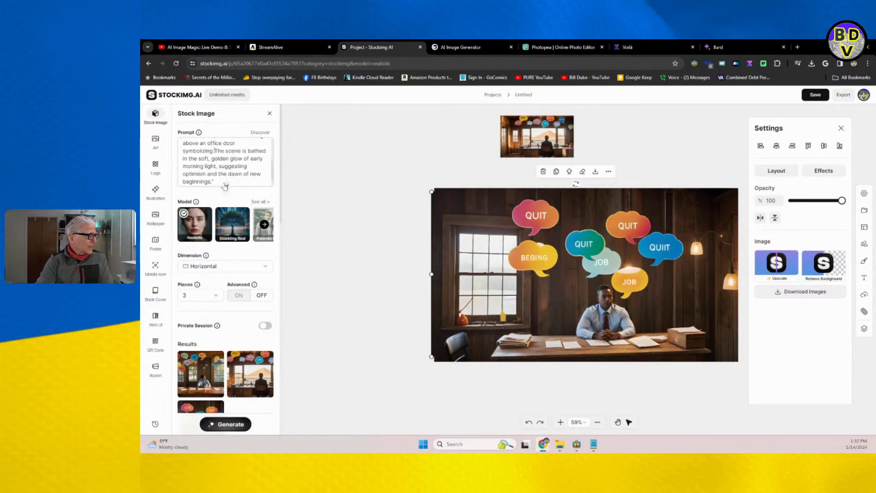
Step: Generate new images from the edited prompt and move the older small image to the empty area left of the canvas
click(223, 426)
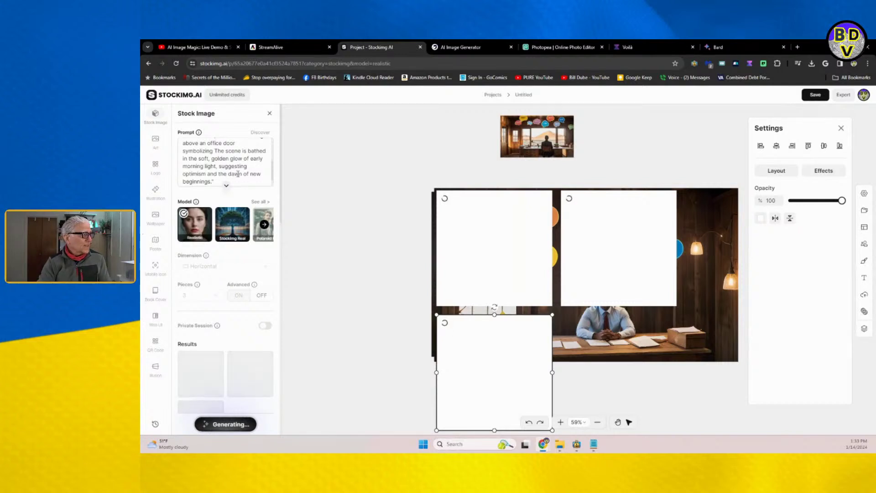
triple_click(220, 181)
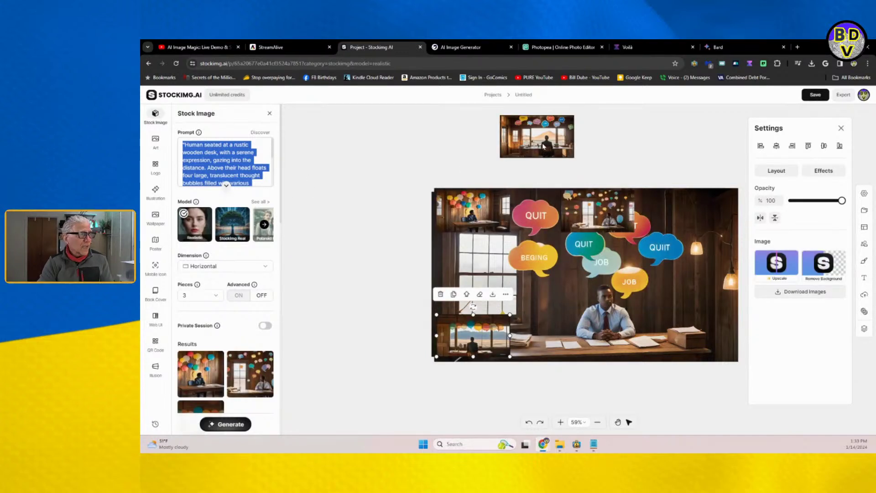
drag(543, 146, 369, 161)
Step: Delete the enlarged images with the 'QUIT' and 'JOB' speech bubbles, including the upscaled one, from the canvas
drag(508, 272, 483, 316)
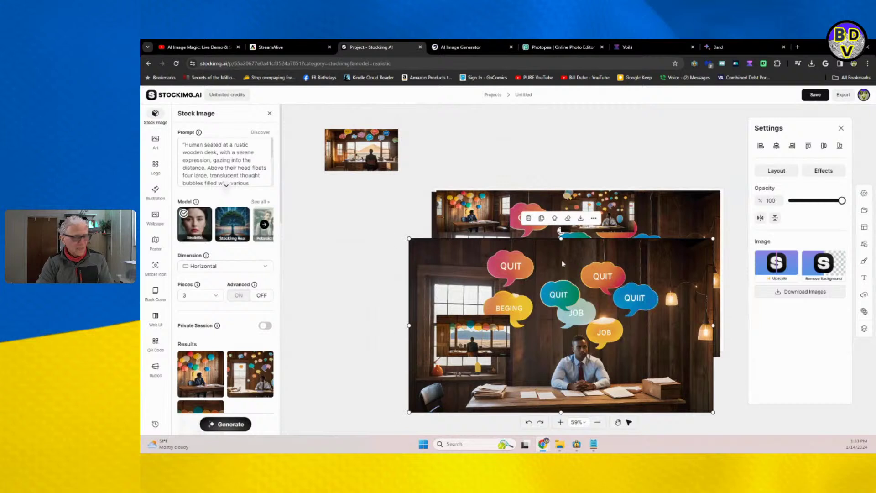
key(Delete)
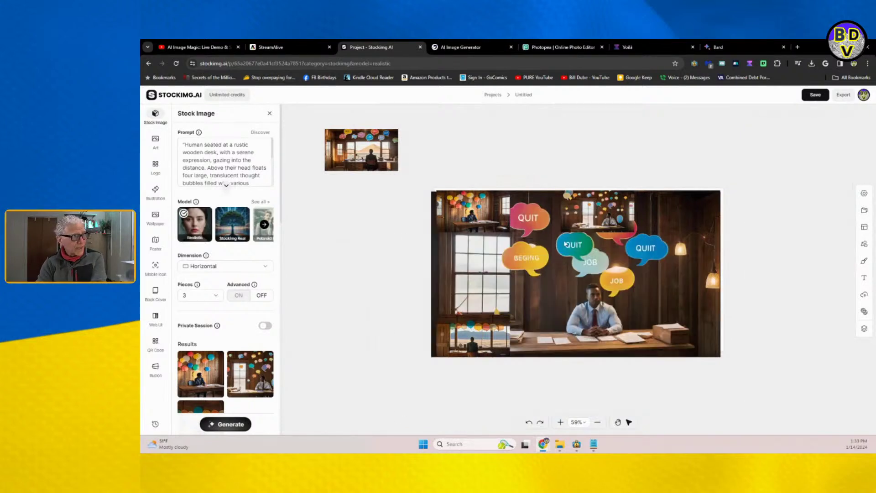
click(565, 244)
key(Delete)
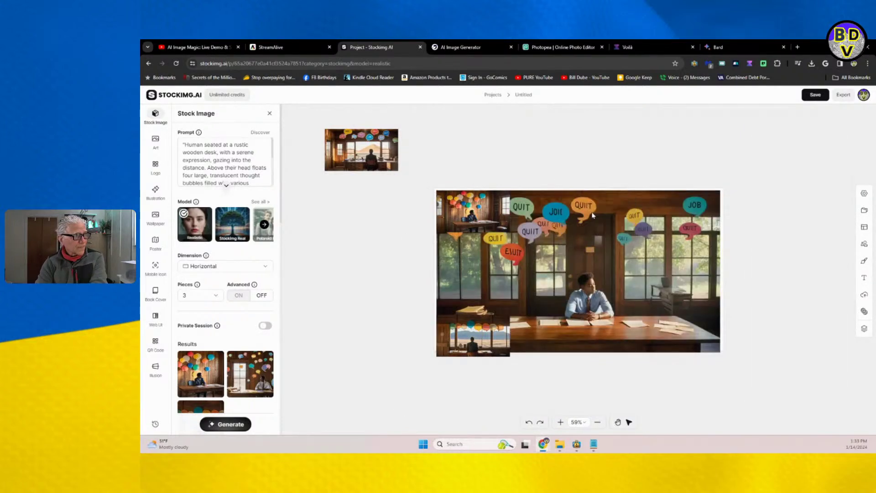
click(558, 264)
key(Delete)
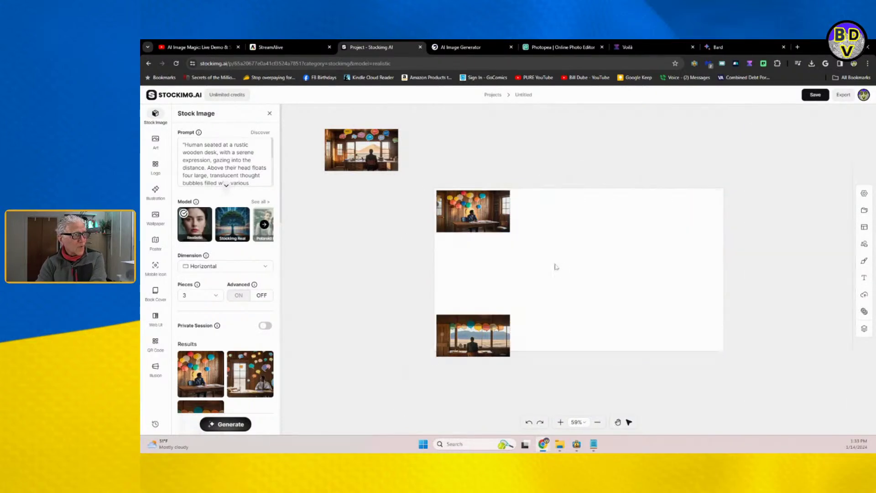
Step: Move the lower small image to the upper middle of the canvas and delete the older small image outside the canvas
click(458, 206)
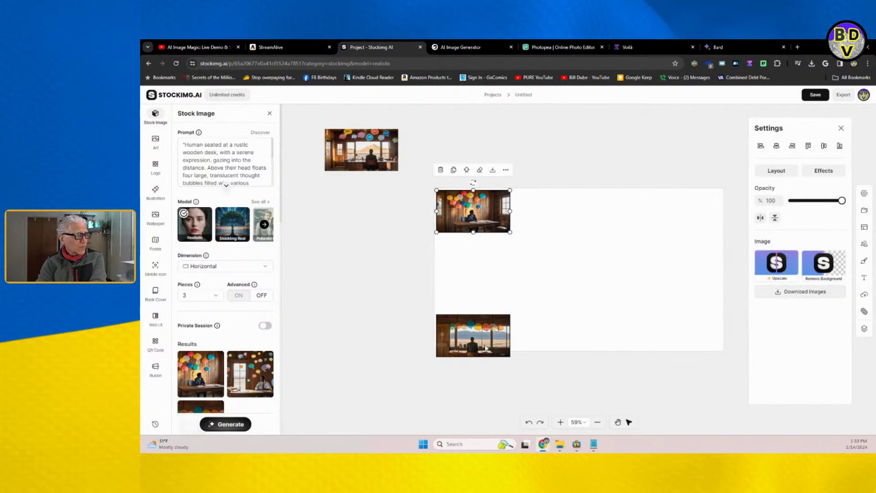
drag(486, 347, 600, 223)
click(379, 157)
key(Delete)
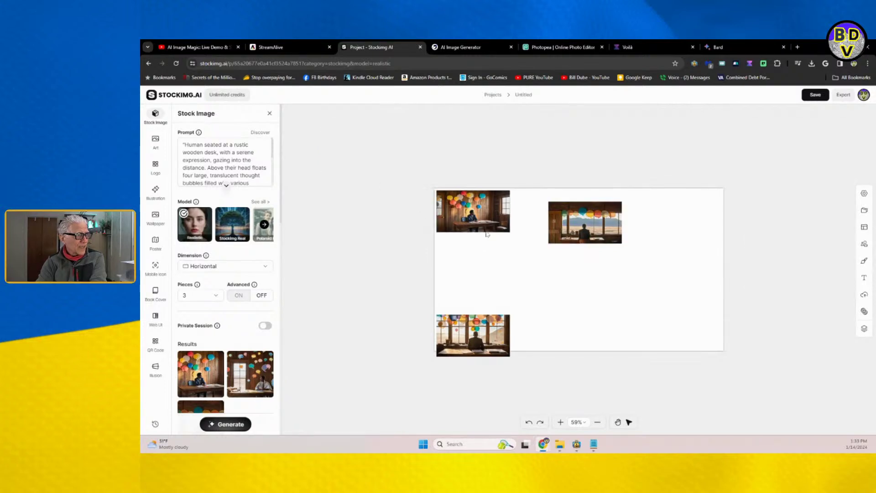
Step: Enlarge the image of the man seen from behind before the mountain view and center it on the canvas
click(562, 242)
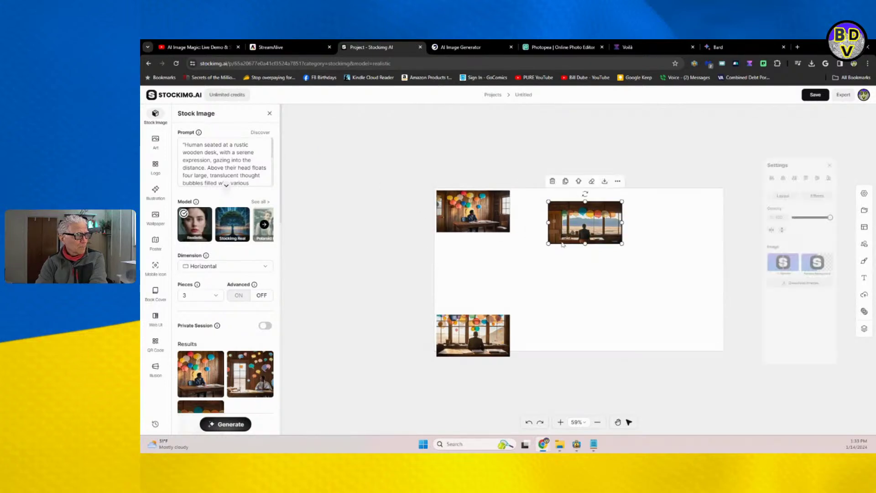
drag(548, 244, 377, 351)
drag(493, 292, 595, 281)
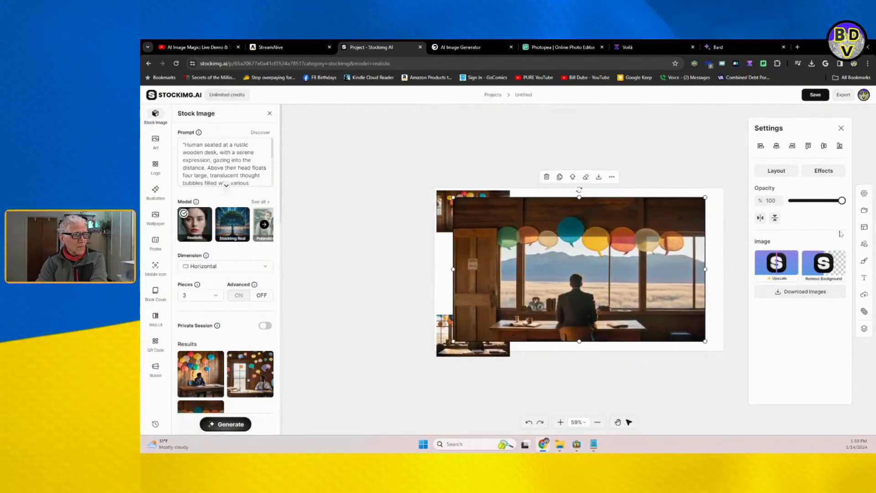
Step: Upscale the enlarged mountain-view image and download it
click(794, 266)
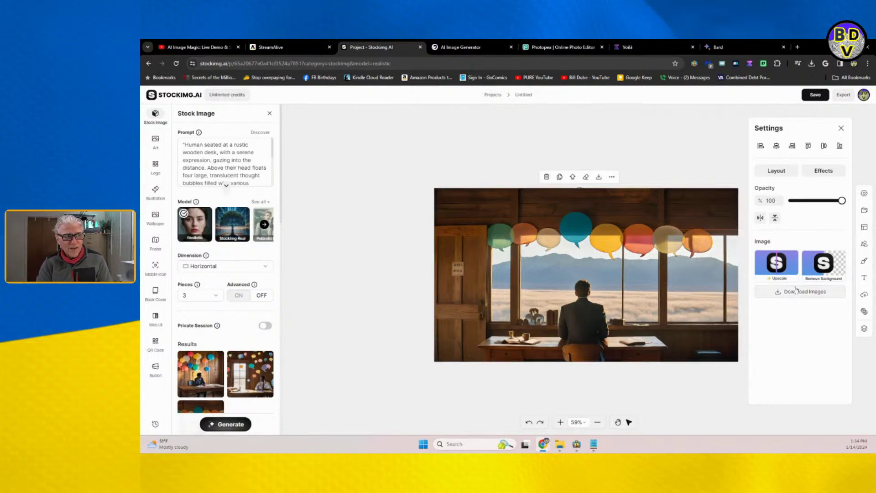
click(781, 264)
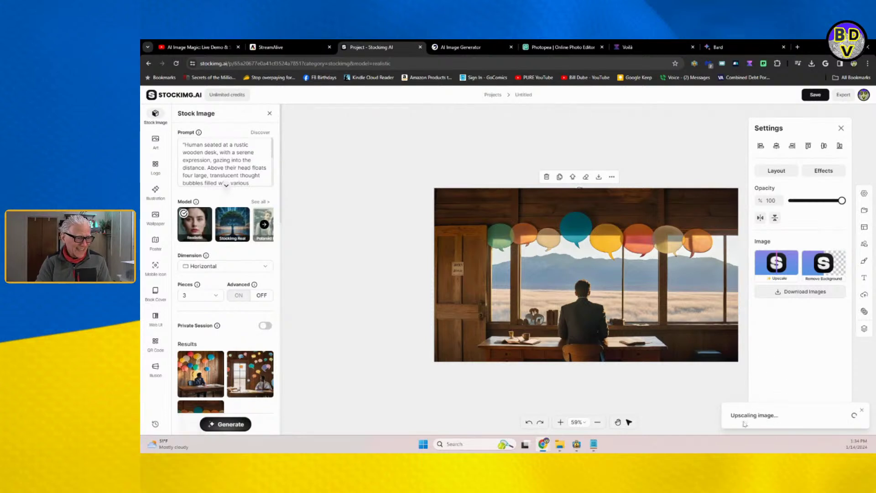
click(802, 294)
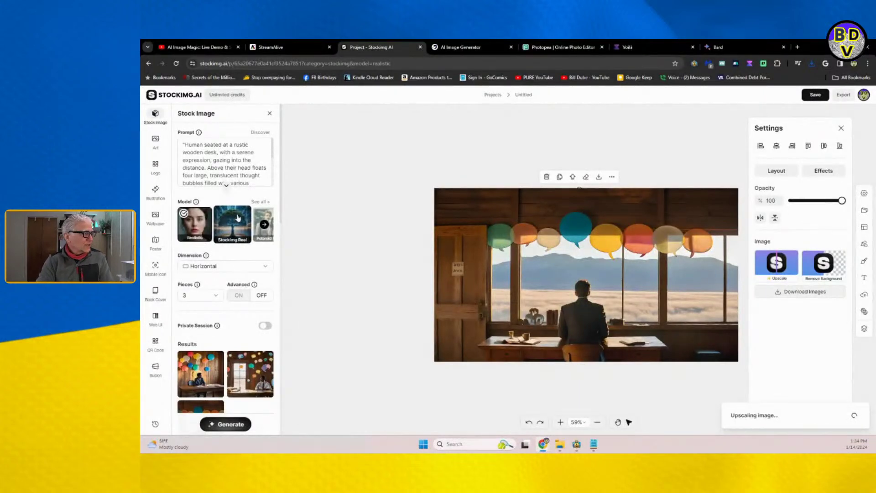
Step: Switch the model to Stockimg Real and delete all remaining images from the canvas
click(237, 218)
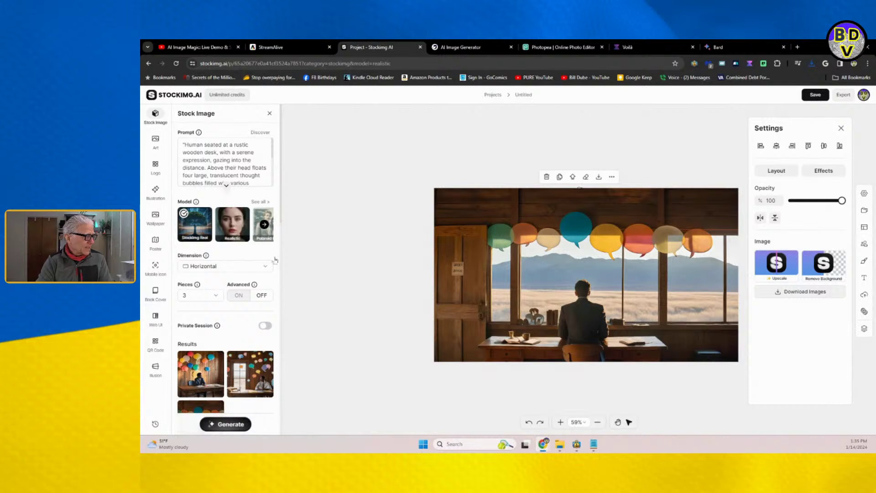
click(522, 219)
click(521, 219)
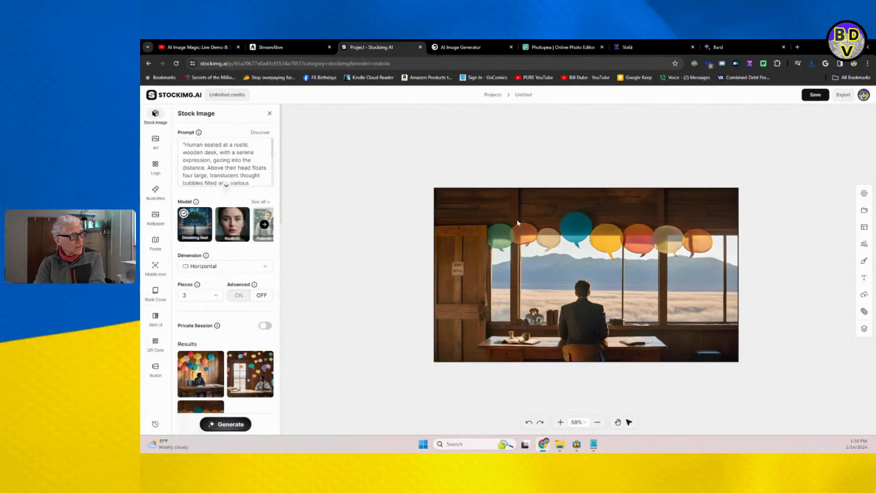
click(520, 220)
key(Delete)
click(485, 217)
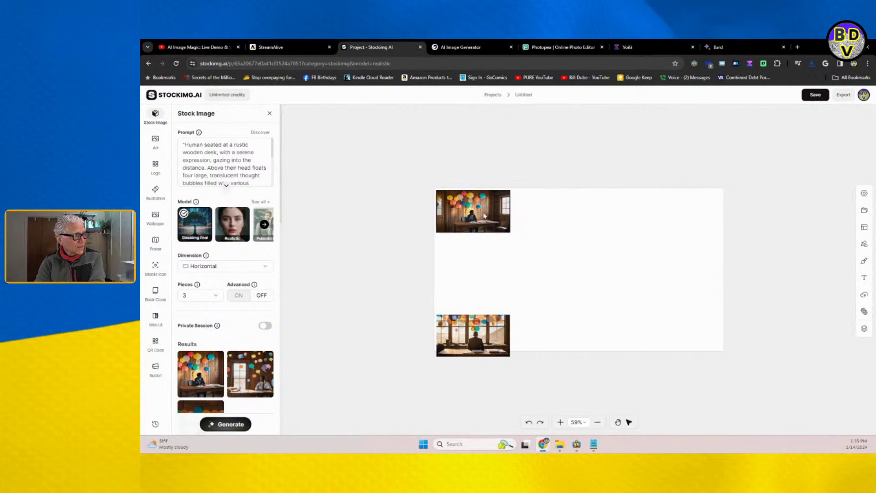
key(Delete)
click(484, 336)
key(Delete)
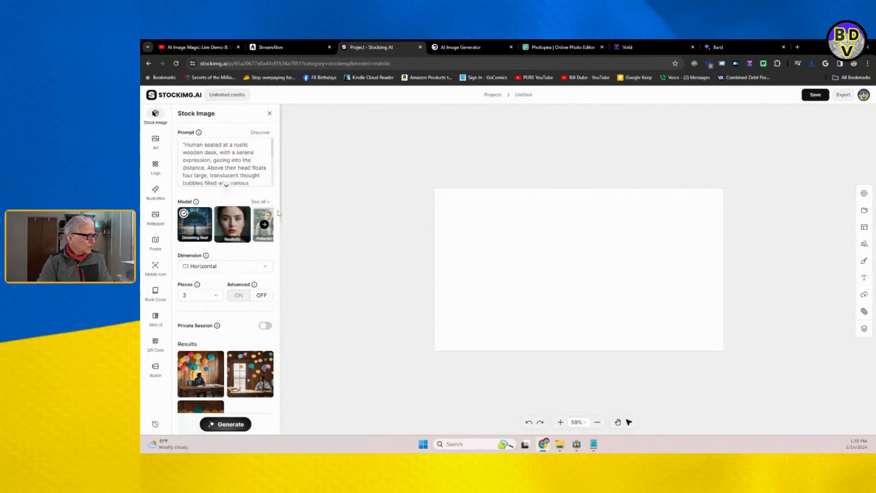
Step: Replace "four" with "three" before "large, translucent thought bubbles" in the prompt and generate new images
triple_click(196, 178)
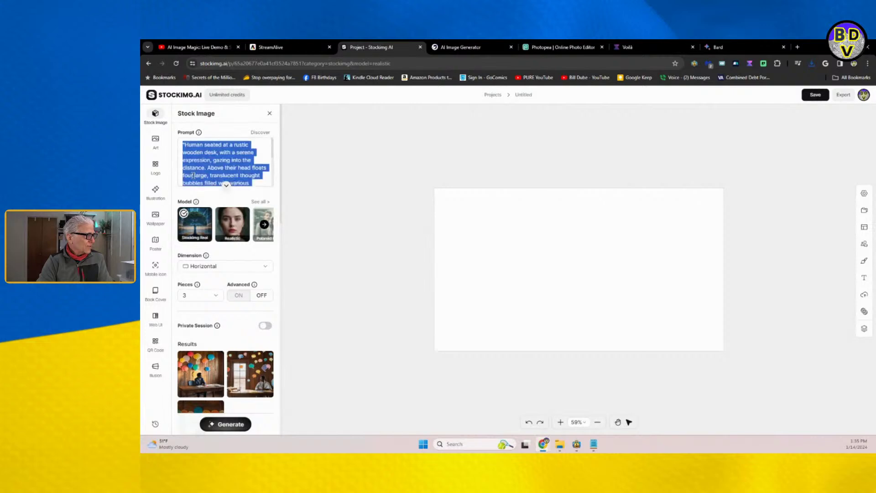
click(184, 176)
double_click(185, 175)
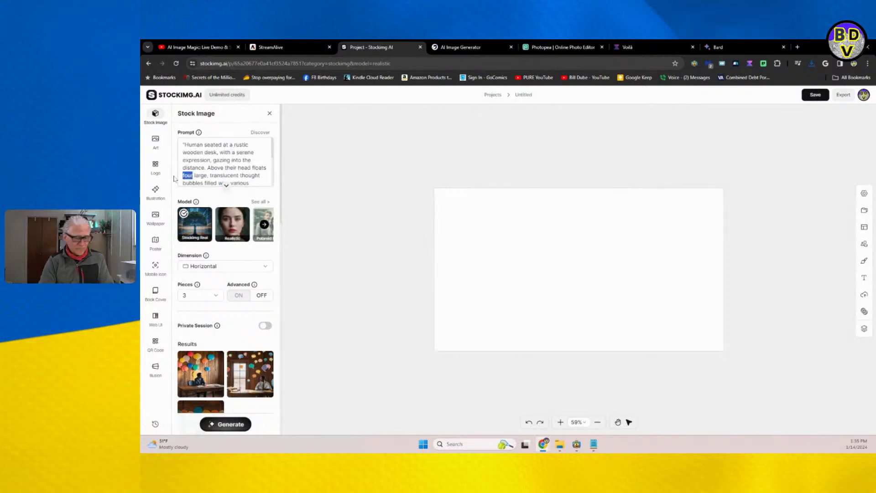
text(three)
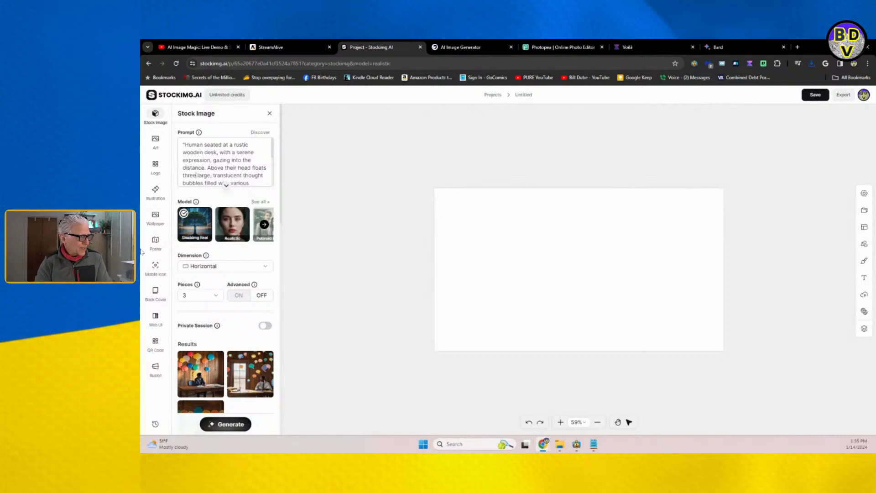
click(228, 424)
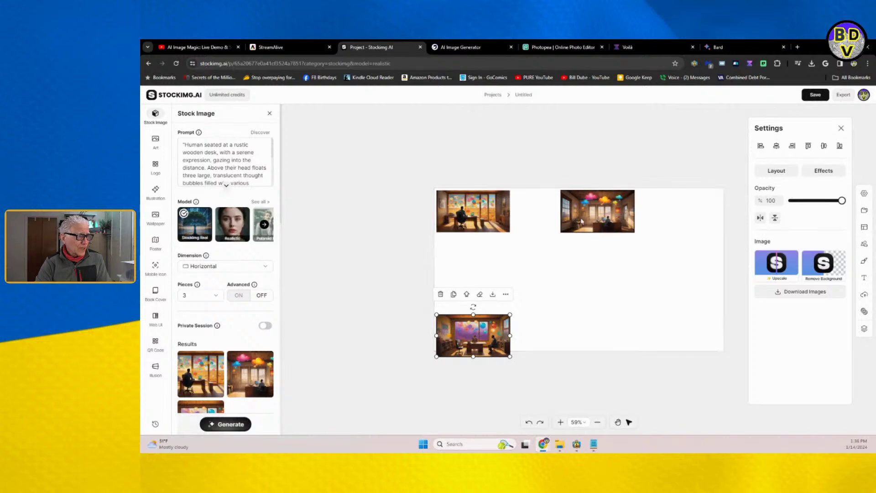
Step: Enlarge the second new image until it nearly fills the canvas and move the third new image outside the canvas
click(570, 229)
drag(563, 233, 375, 336)
drag(487, 268, 554, 268)
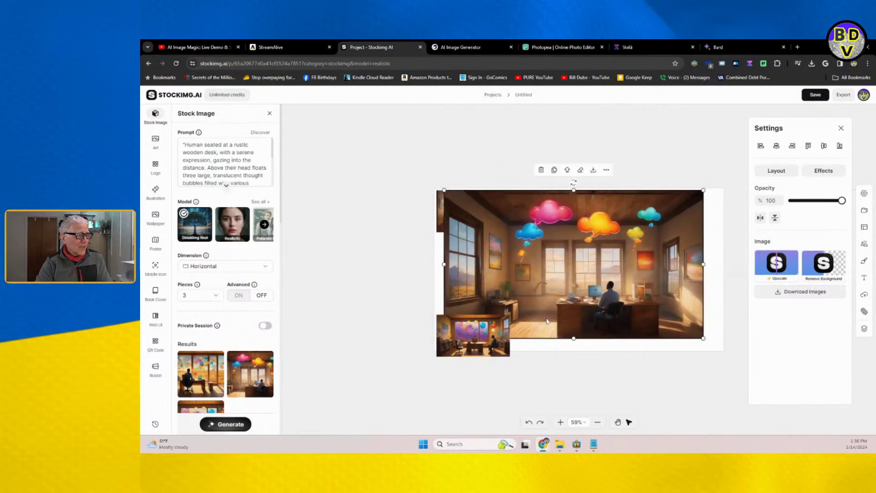
drag(462, 330, 356, 216)
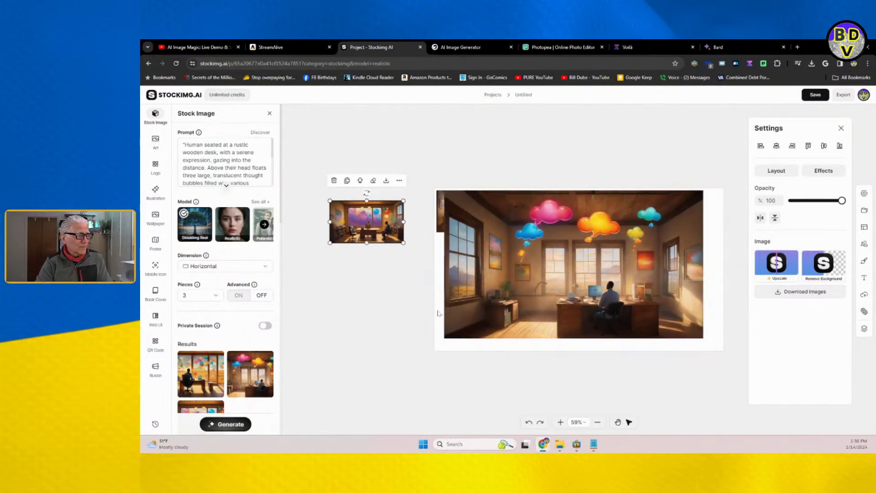
click(466, 315)
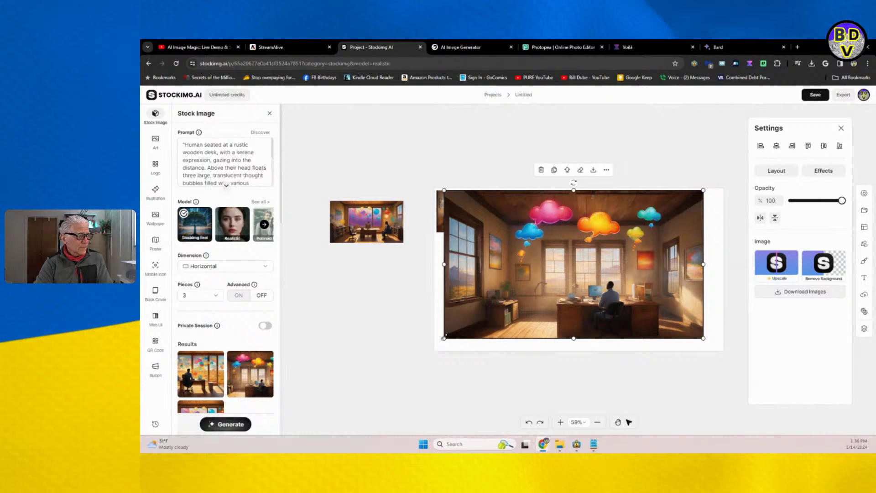
drag(444, 338, 429, 347)
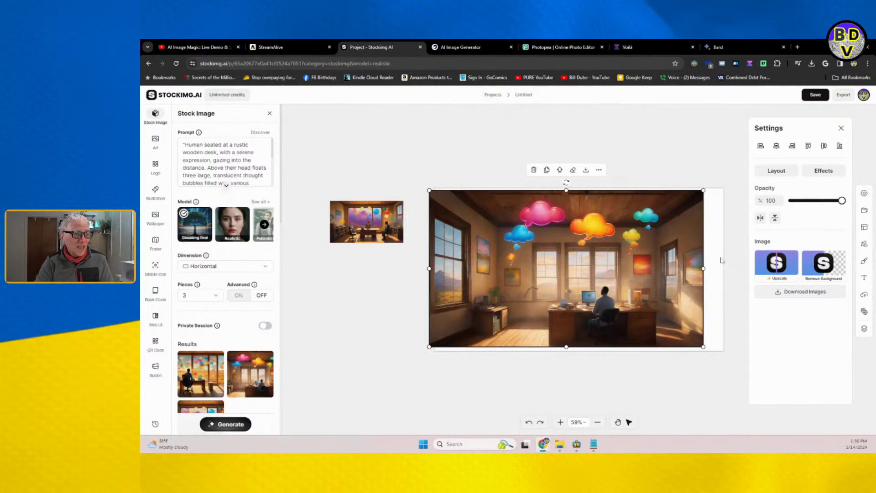
Step: Upscale the enlarged office image with the cloud-shaped thought bubbles and download it
click(768, 264)
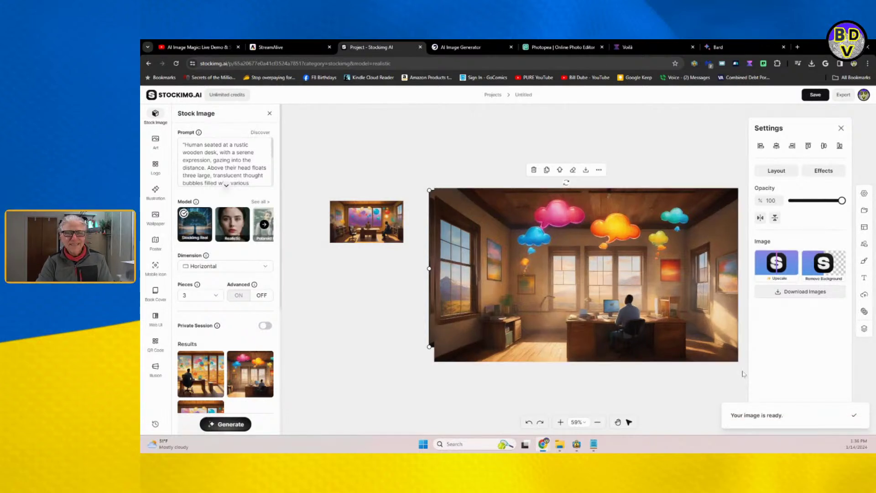
click(804, 294)
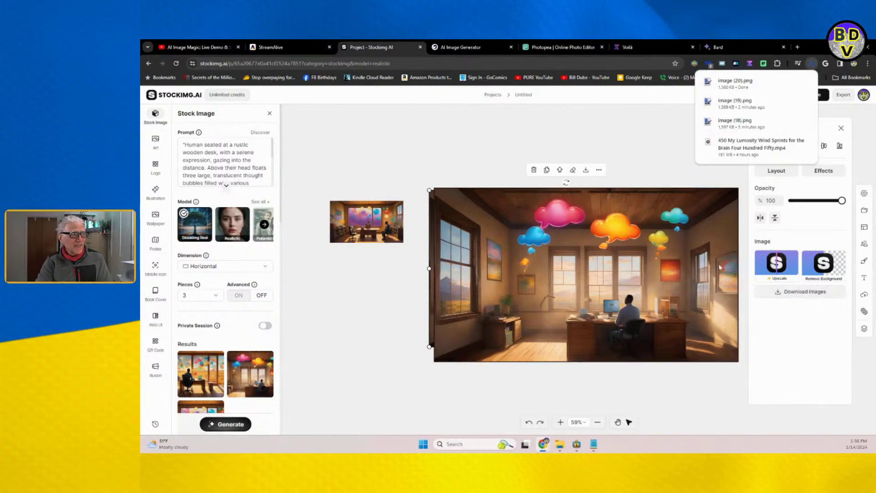
Step: Move the upscaled copy of the office image off the original and delete the copy
drag(693, 262, 684, 305)
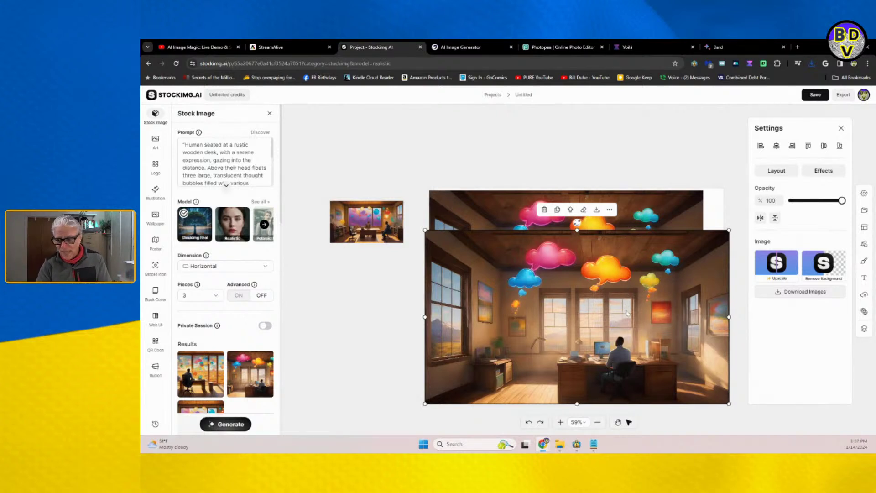
drag(664, 301, 625, 262)
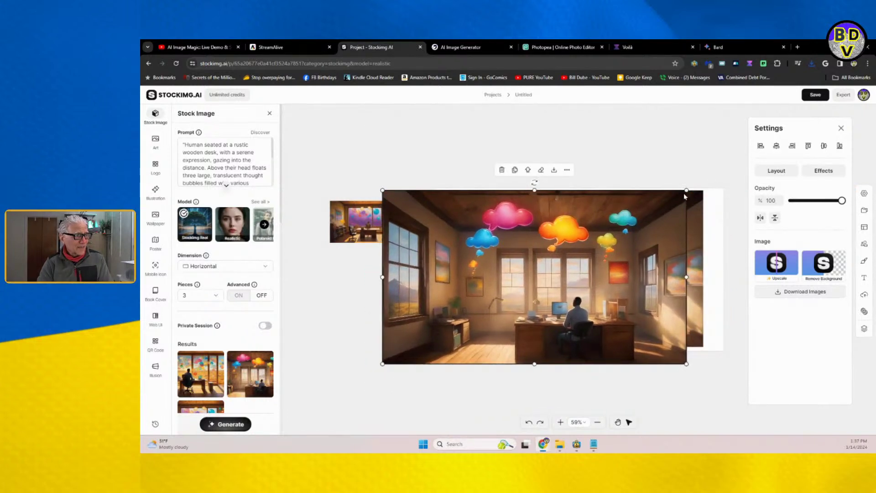
key(Delete)
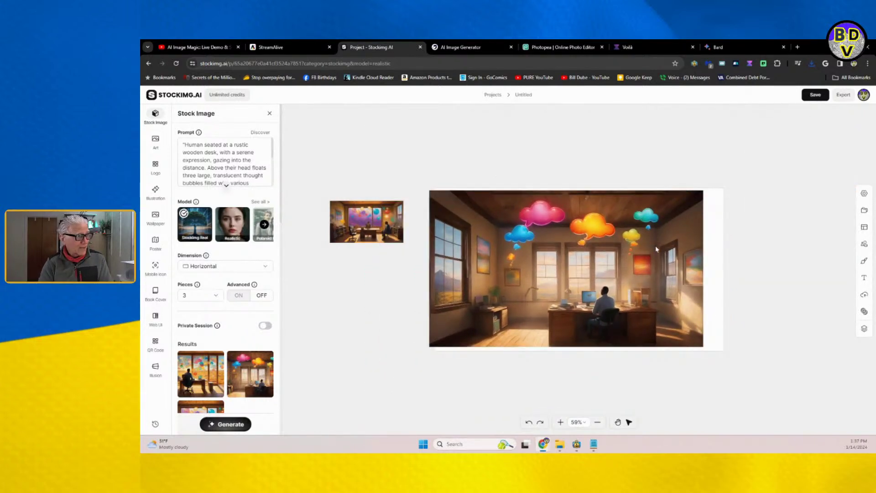
Step: Upscale the remaining large office image again and select the upscaled copy
click(506, 294)
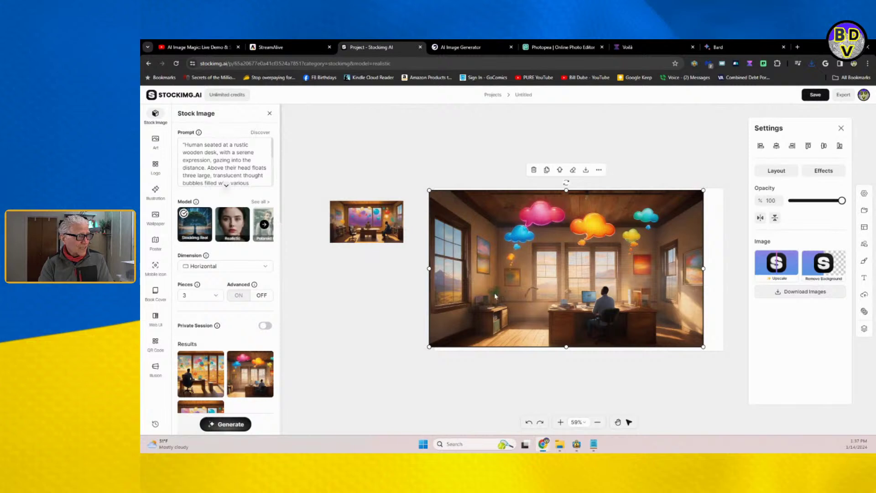
key(Escape)
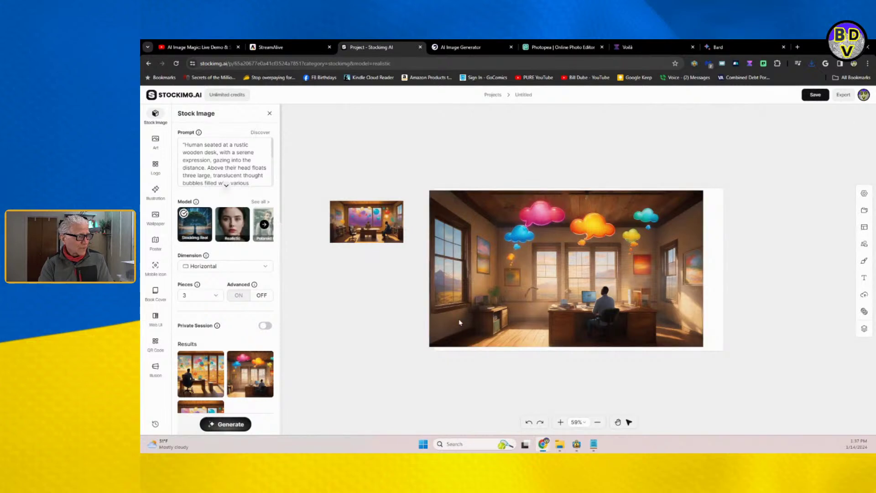
click(432, 345)
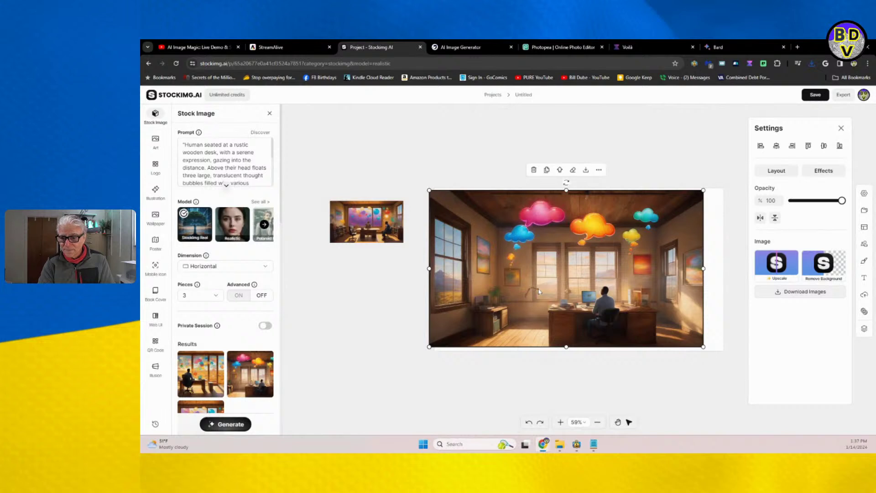
click(775, 263)
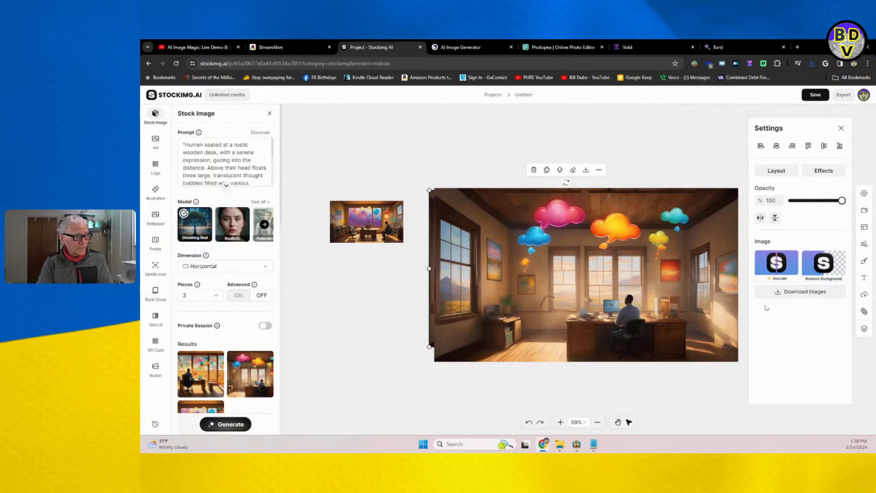
click(664, 246)
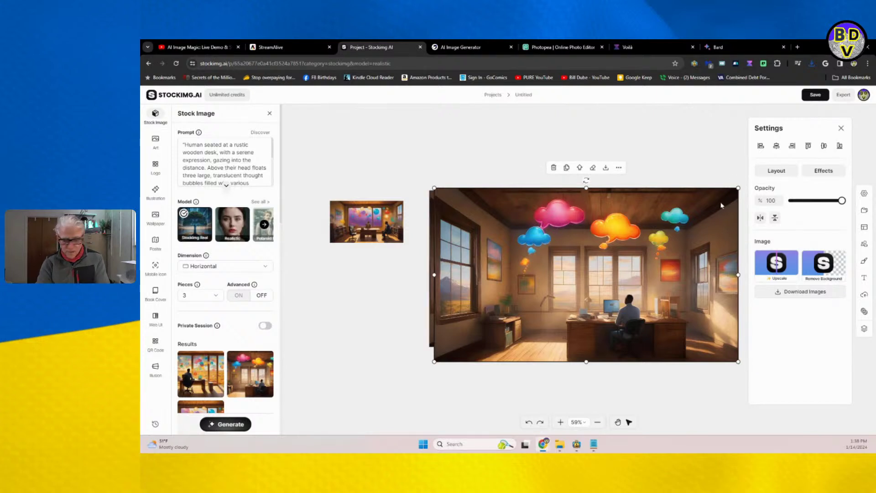
Step: Clear all generated office images off the canvas, enlarging the one with the man facing the windows over the canvas before deleting it
key(ctrl+z)
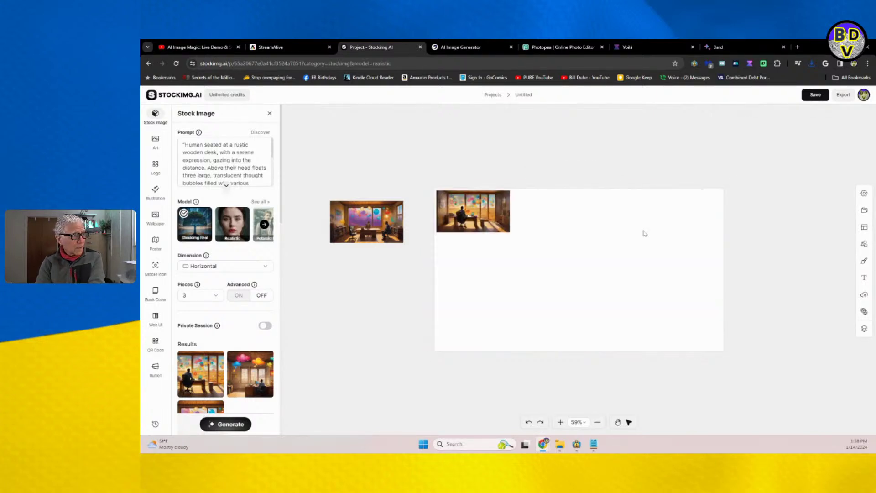
click(502, 230)
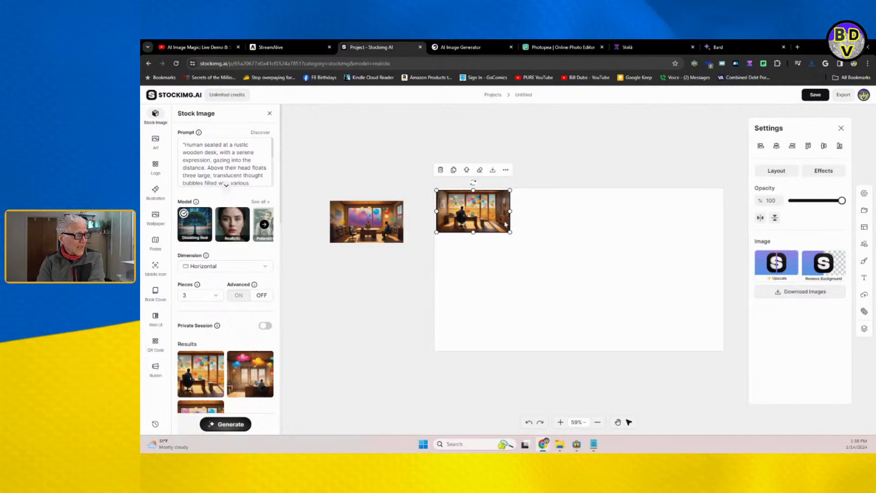
drag(510, 233, 750, 382)
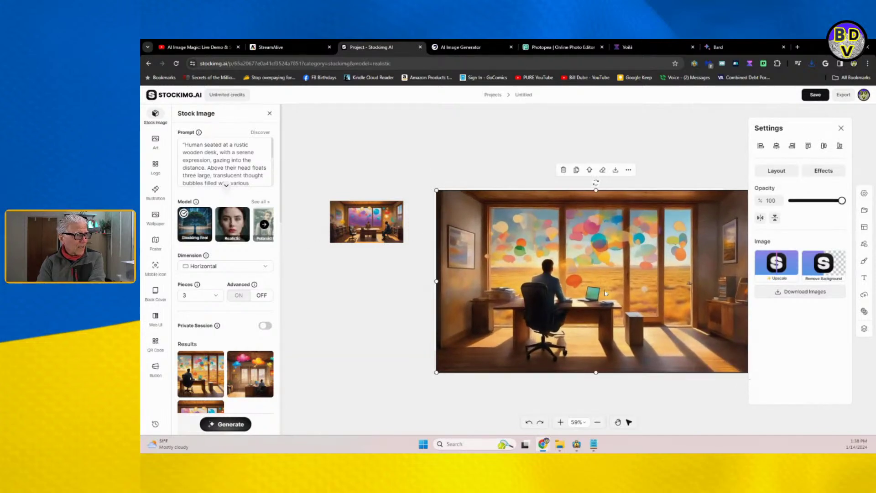
click(750, 382)
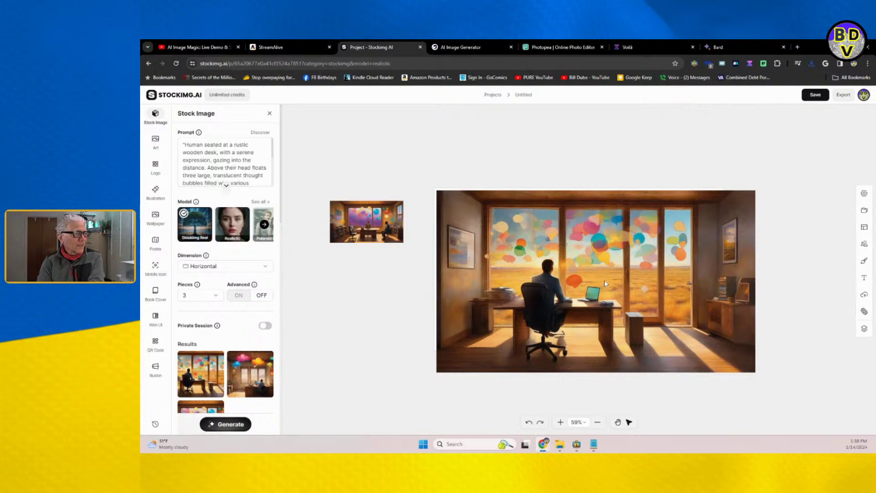
click(604, 281)
key(Delete)
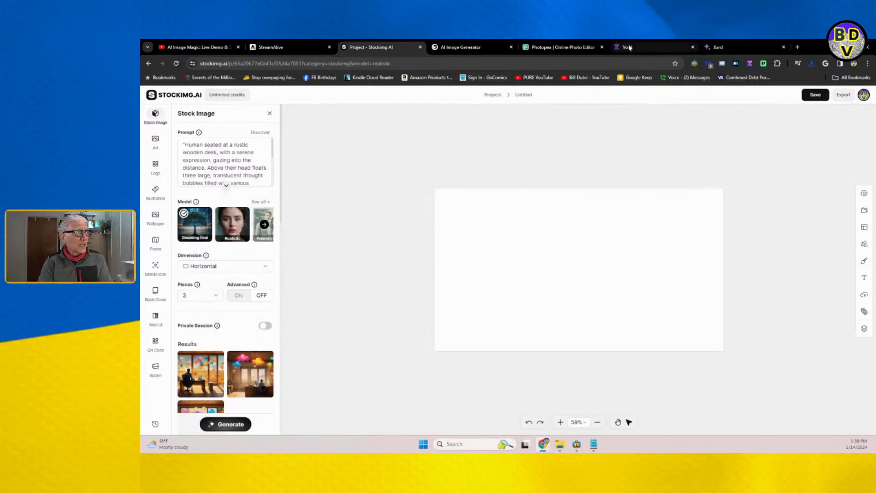
Step: Switch to DeepAI's image generator and generate the rustic desk prompt in the Cute Creature style
click(442, 47)
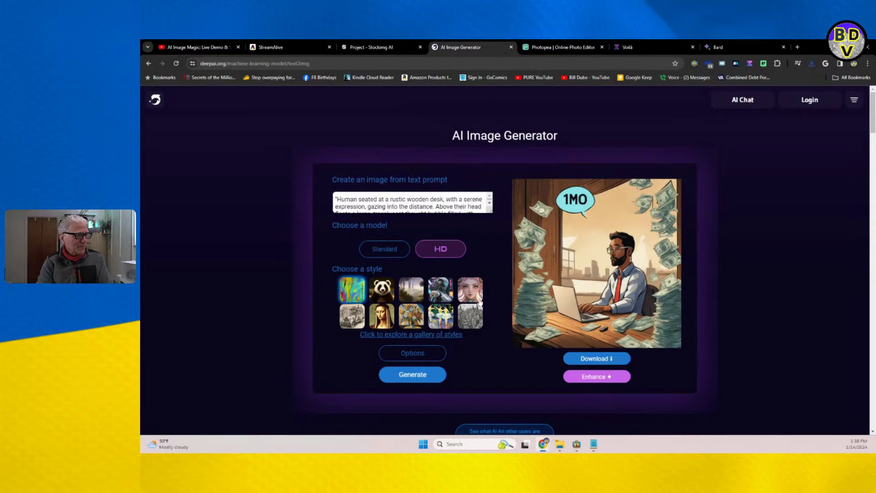
click(381, 293)
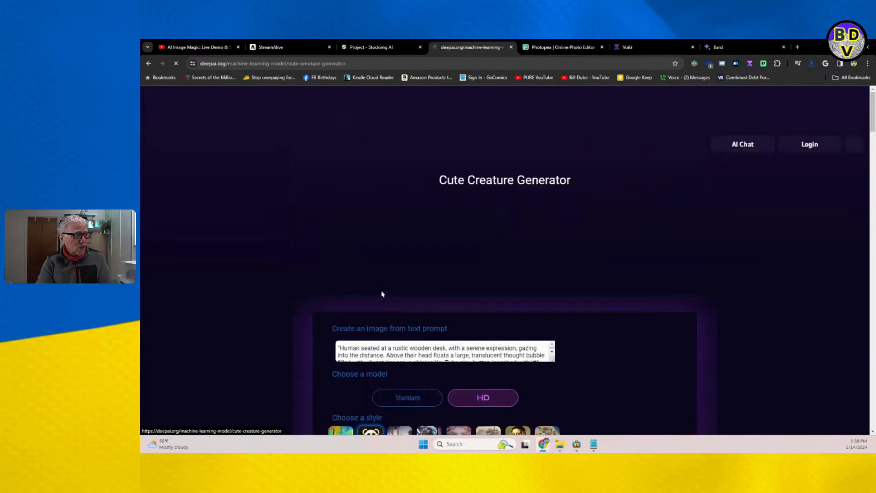
click(408, 375)
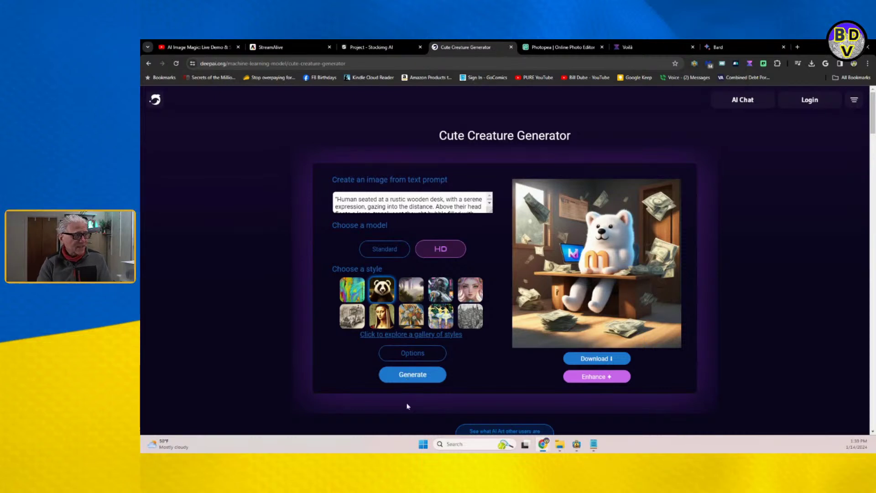
Step: Generate the same desk prompt with the Fantasy World style and download the image
click(410, 288)
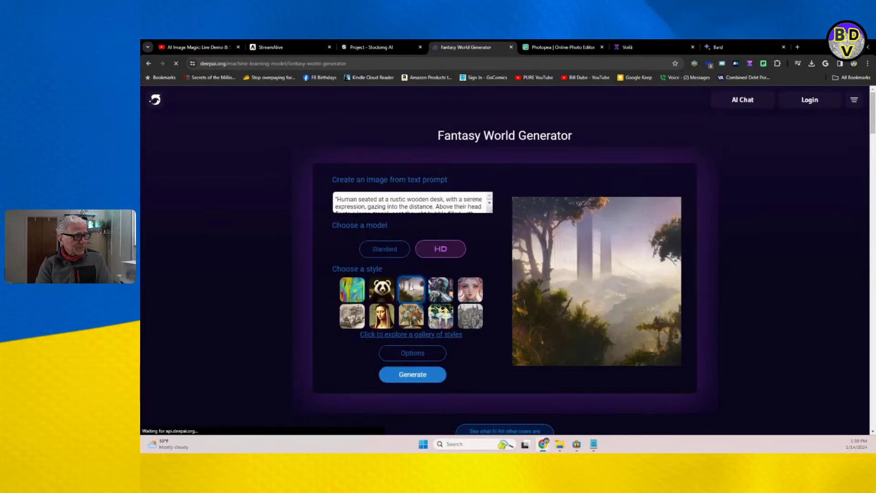
click(409, 375)
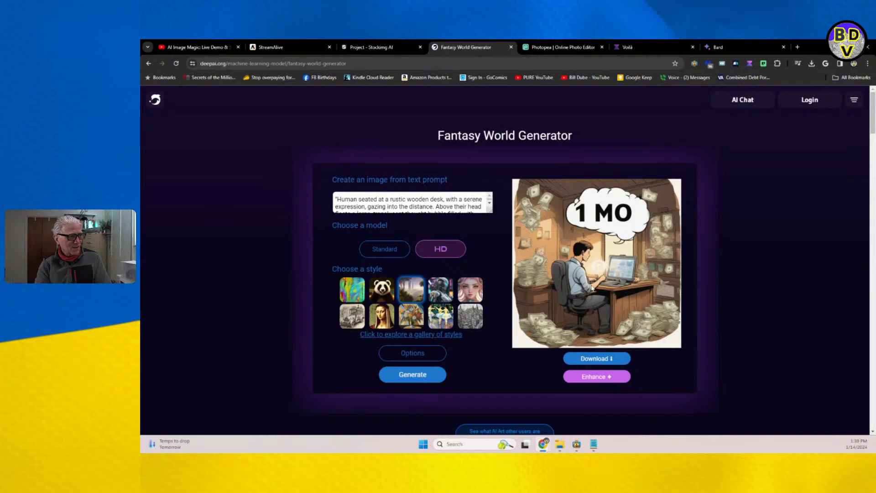
click(614, 359)
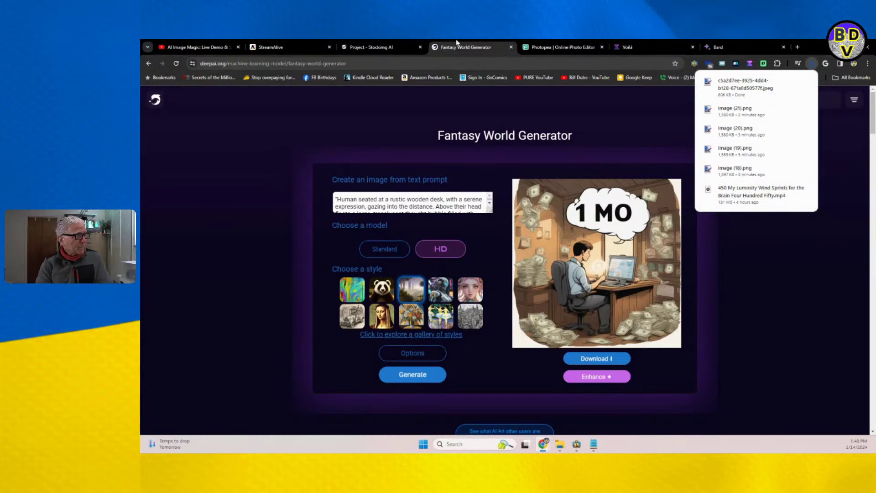
Step: Switch to StreamAlive and read the viewer questions collected from the chat
click(261, 48)
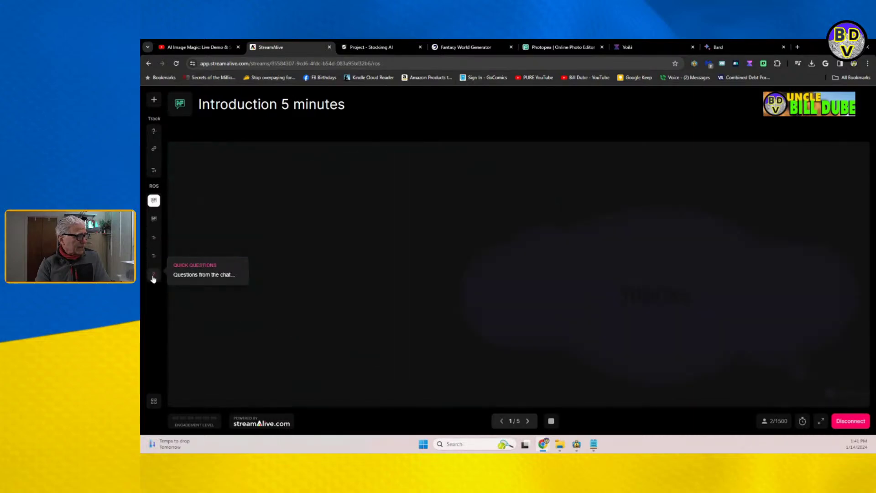
click(154, 276)
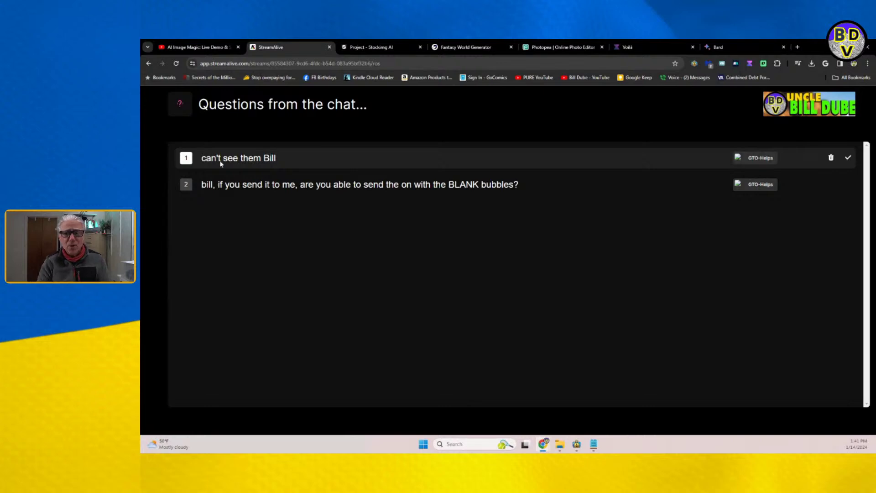
mouse_move(148, 187)
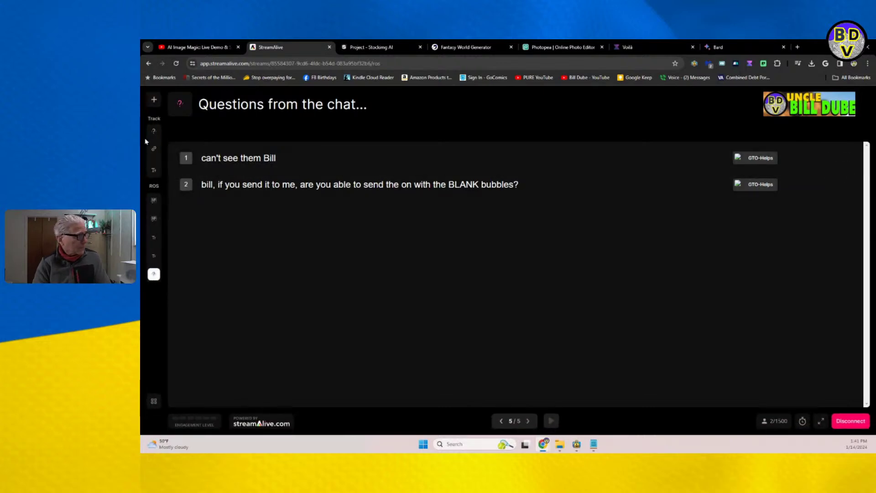
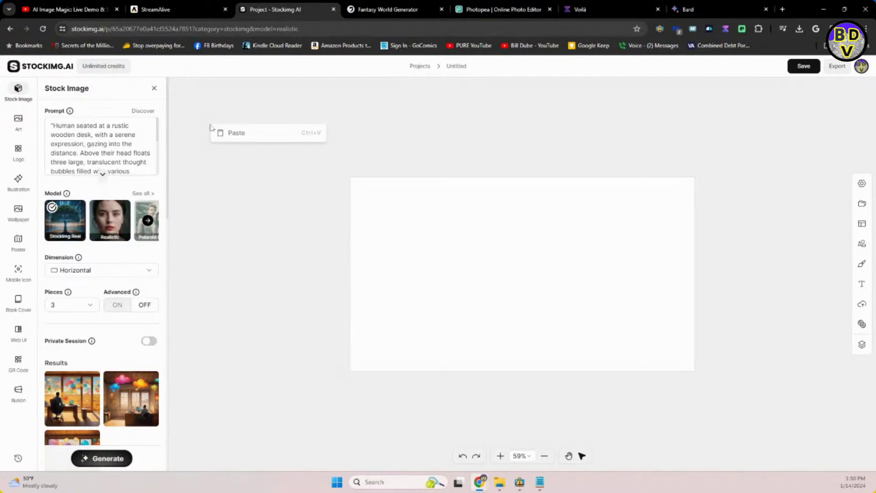
Step: Return to DeepAI, open the Voilà assistant over the page and insert the saved IG Image Generation Prompt
click(219, 91)
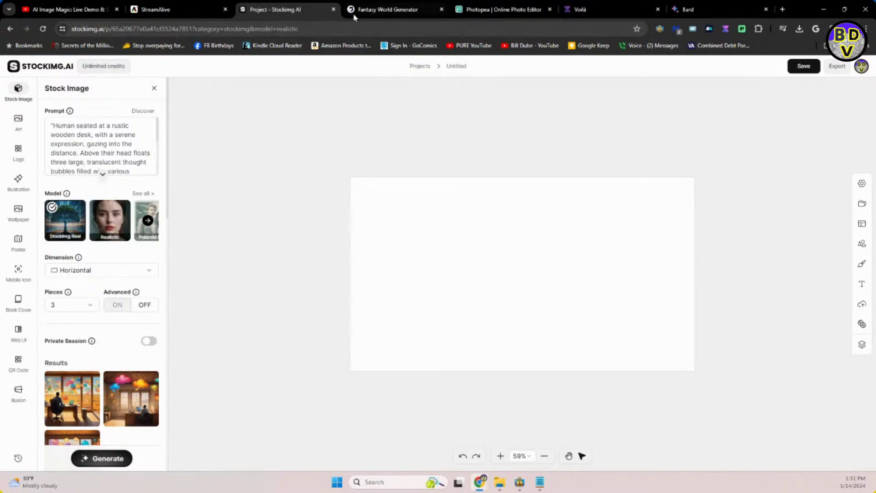
click(369, 10)
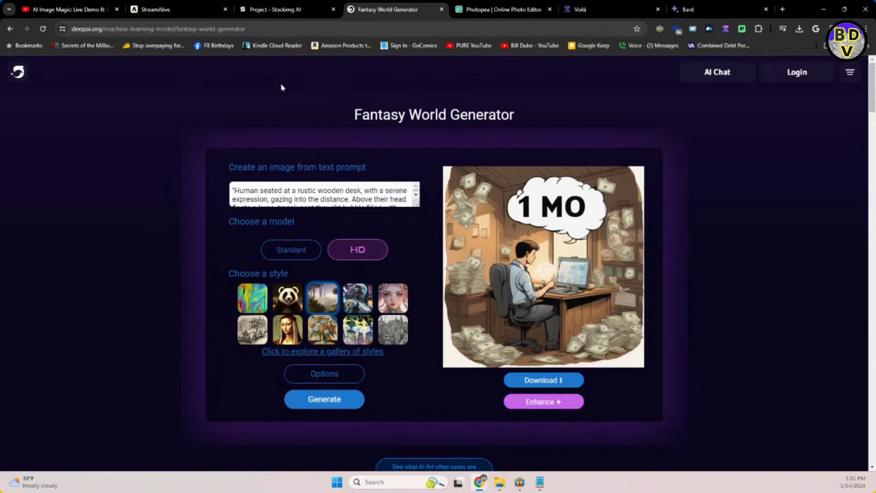
key(alt+space)
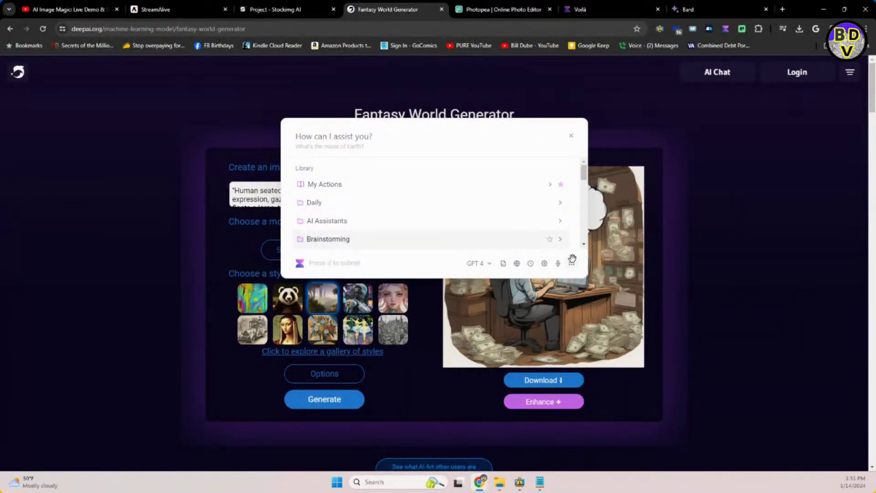
drag(571, 259, 343, 227)
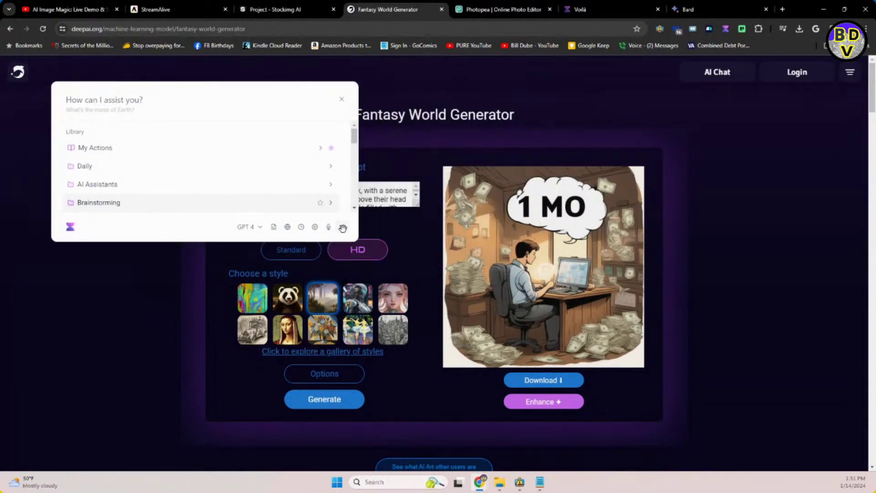
click(152, 100)
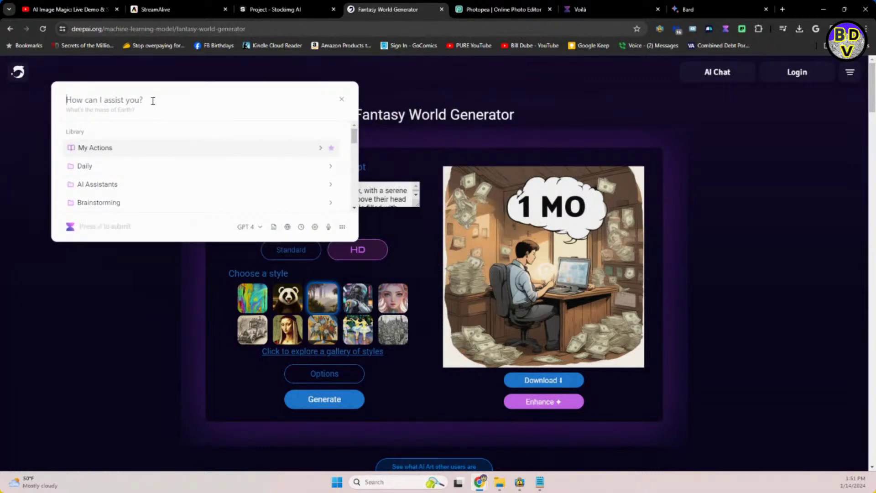
text(ig)
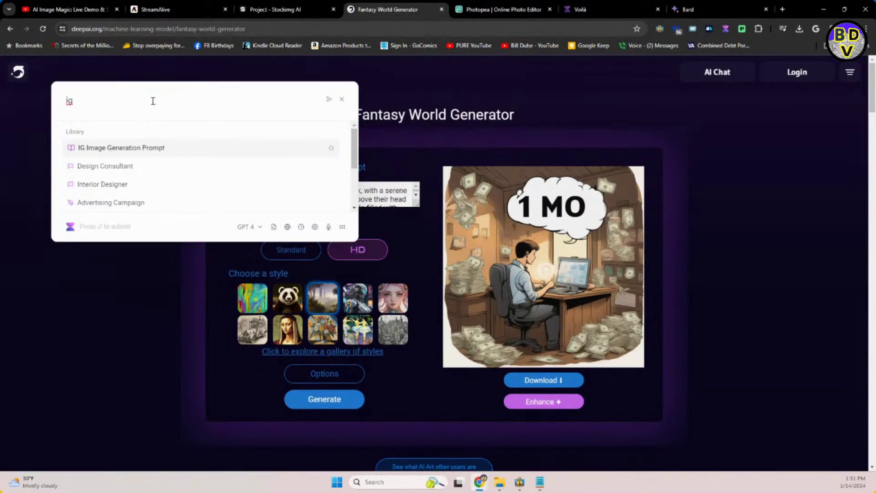
key(Return)
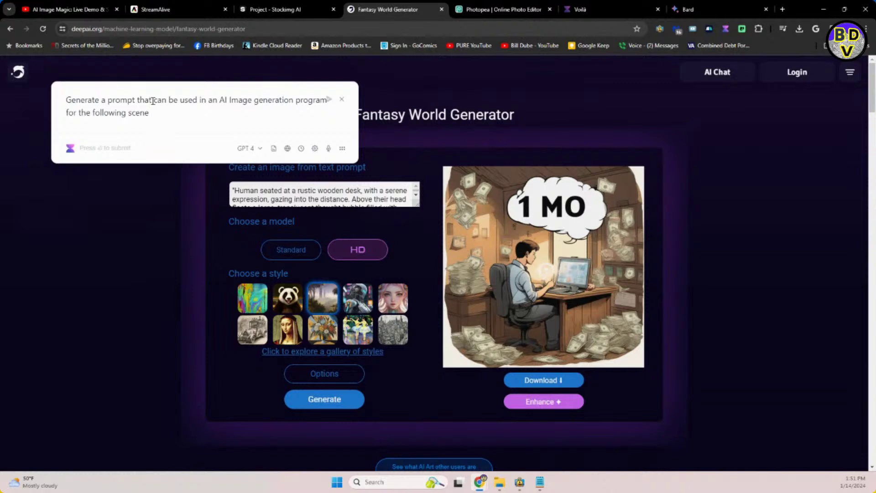
Step: Complete the Voilà request with the scene "a day at the beach golden hour California" and submit it
text(a day at the beach golden hour)
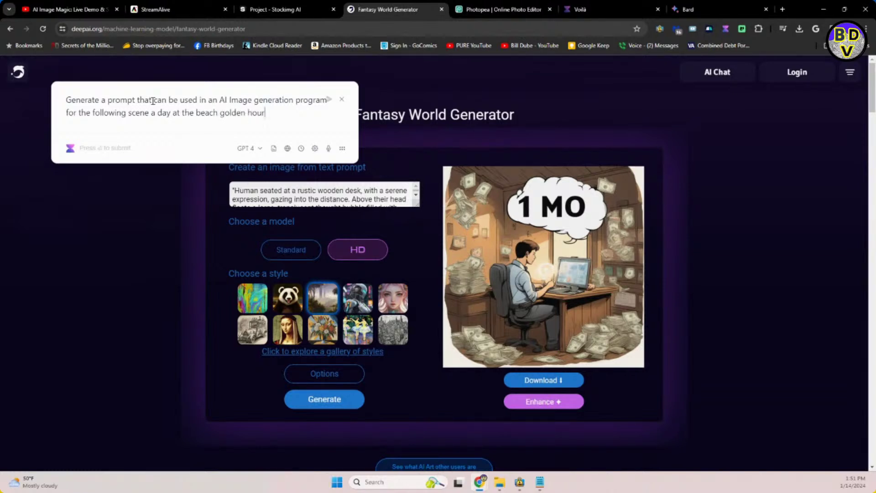
text( California)
key(Return)
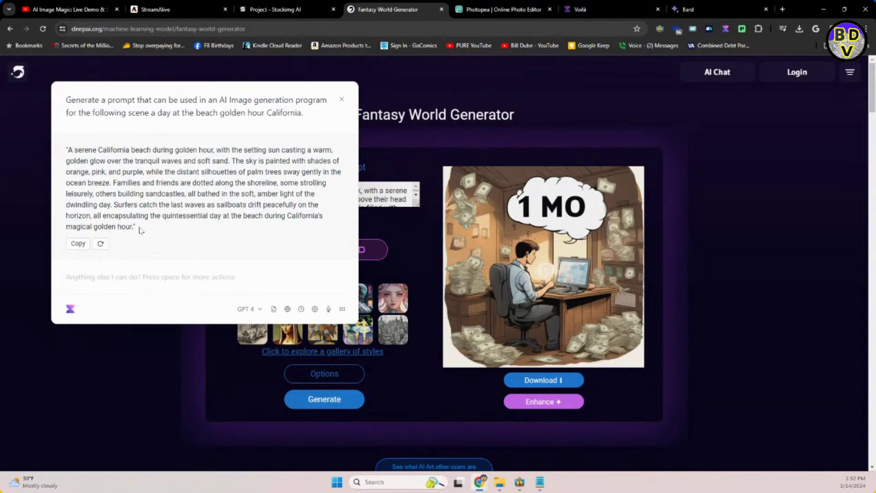
Step: Replace DeepAI's desk prompt with Voilà's California beach text and generate the image in the Fantasy World style
drag(136, 228, 64, 149)
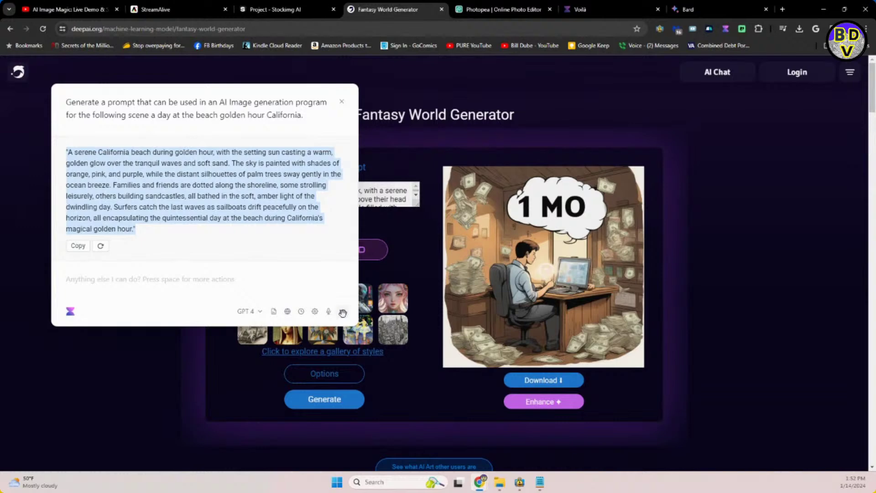
drag(343, 314, 22, 449)
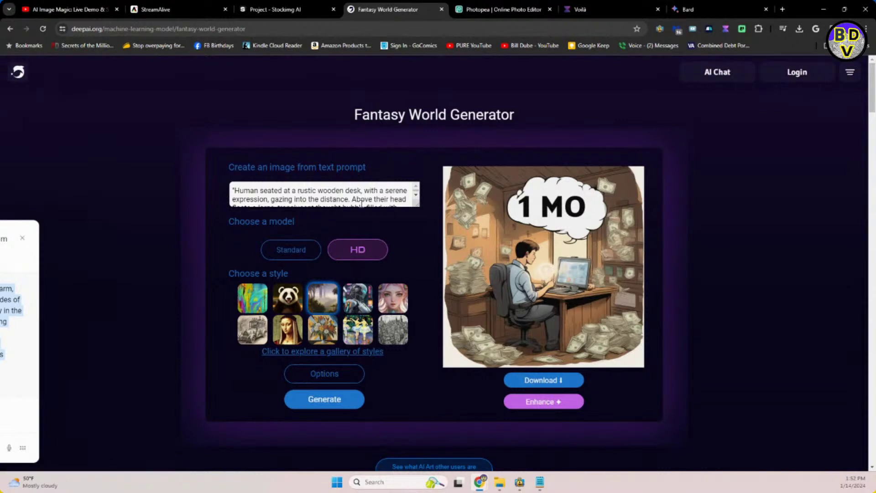
click(284, 191)
click(231, 191)
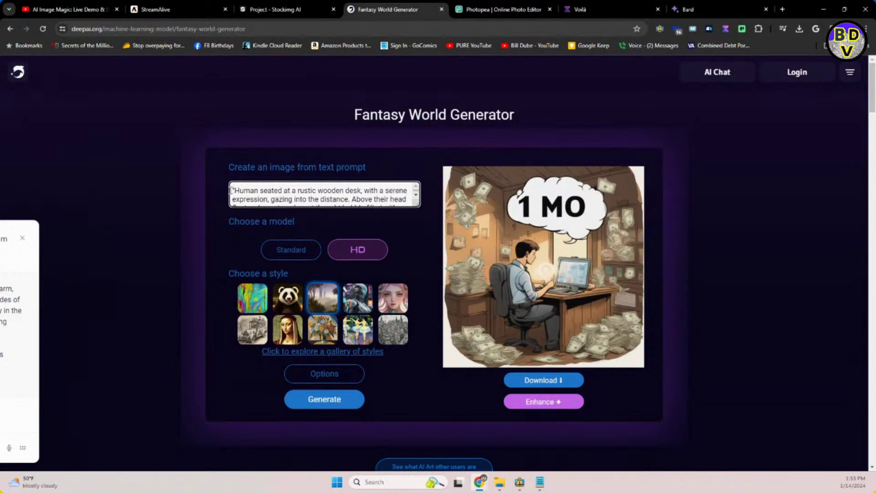
key(ctrl+a)
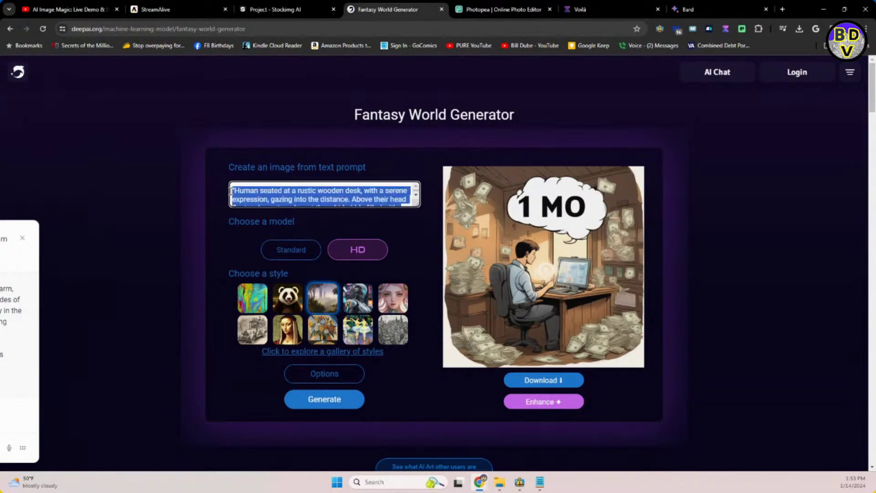
key(ctrl+v)
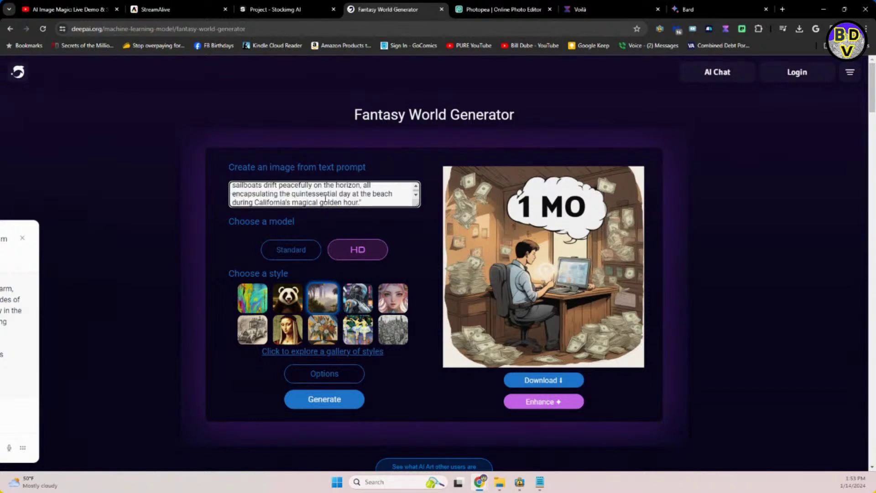
click(325, 399)
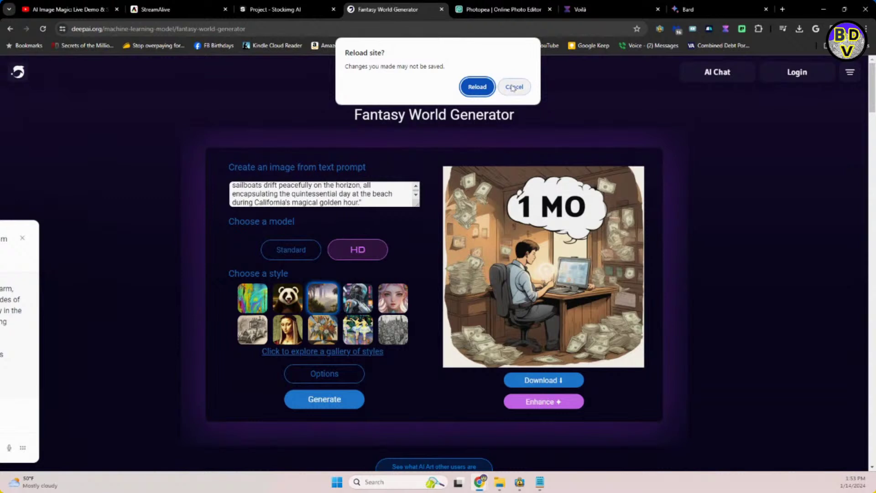
click(475, 89)
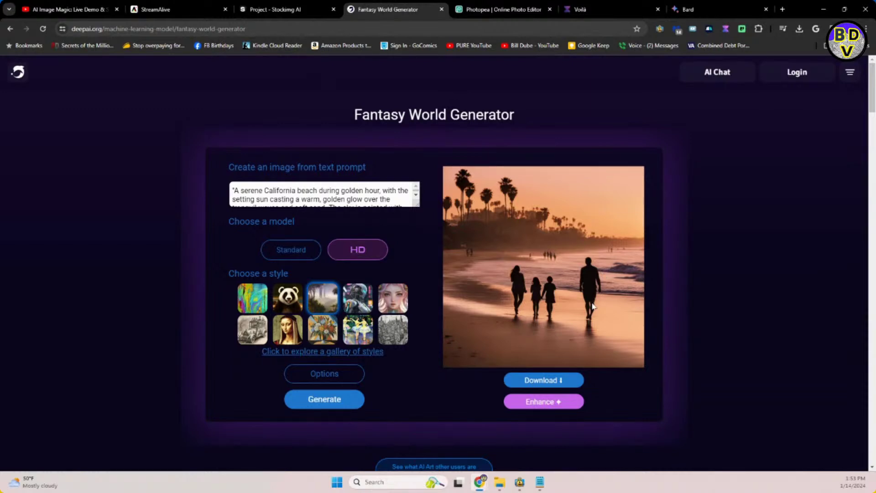
Step: Generate the California beach prompt again using the abstract painting style of the general AI Image Generator
click(251, 301)
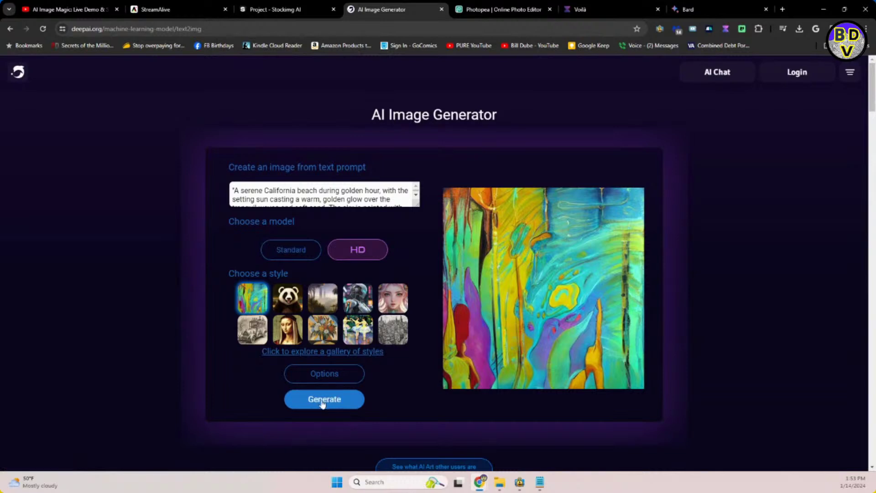
click(319, 400)
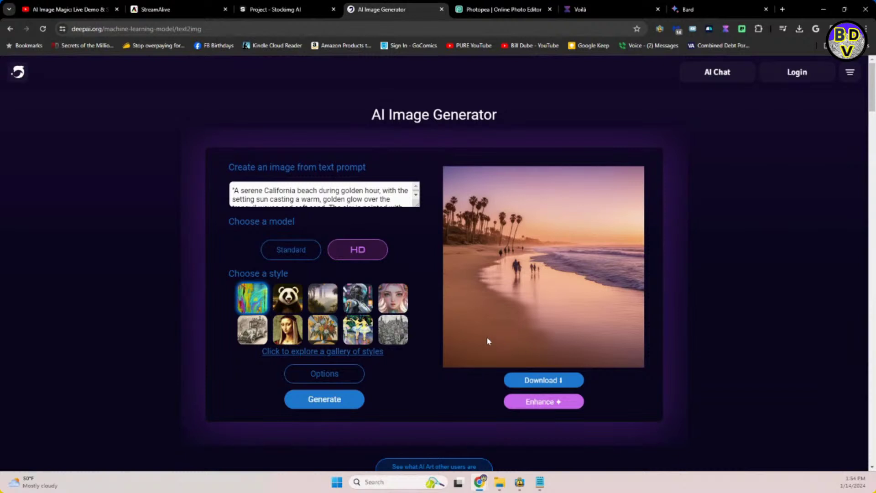
Step: Enhance the generated beach image, download the enhanced version and show the recent downloads
click(547, 403)
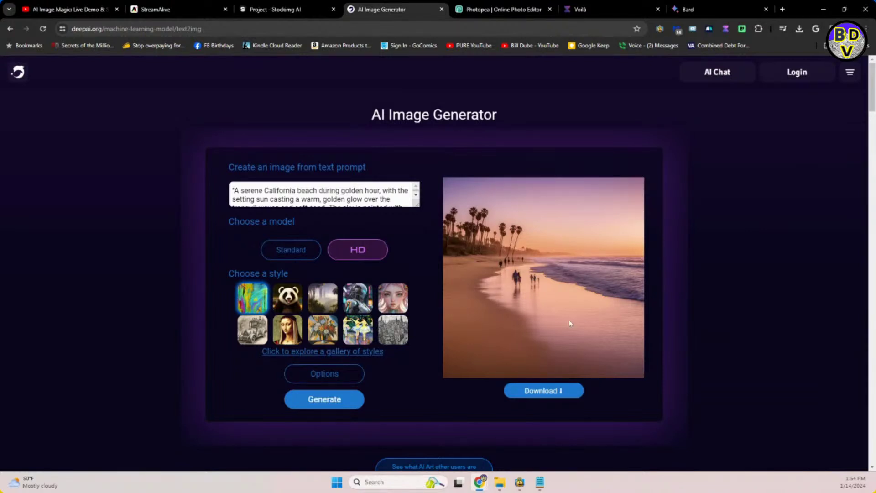
click(563, 392)
click(799, 29)
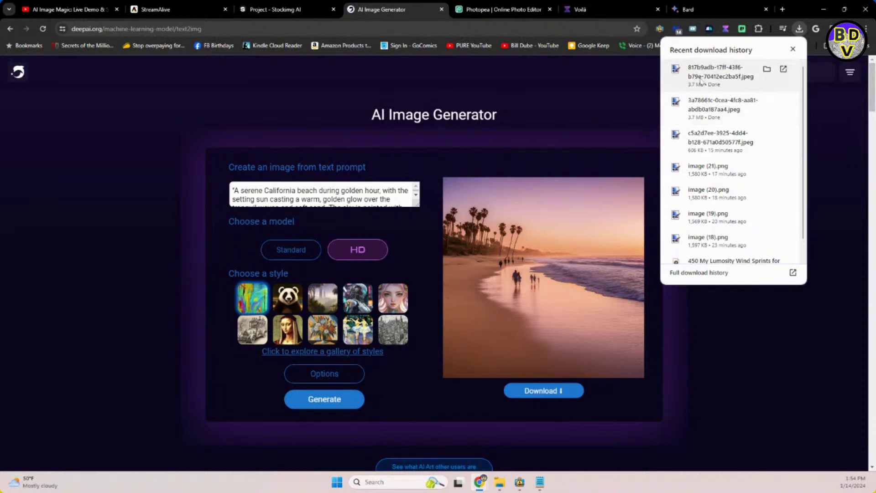
Step: Generate the California beach image again, download the unenhanced version and check it in the recent downloads
click(687, 327)
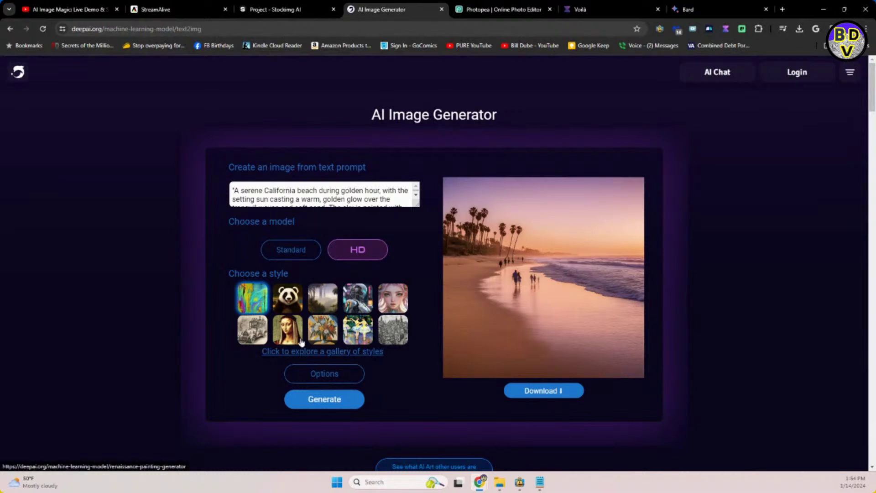
click(308, 400)
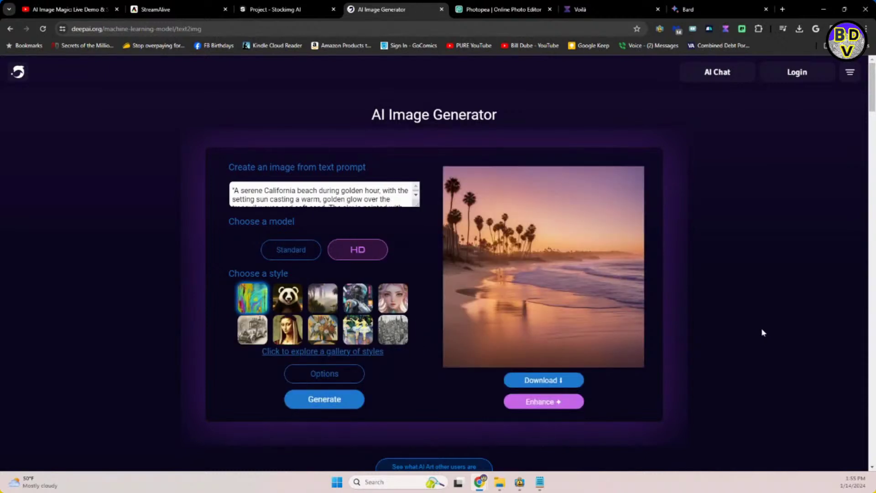
click(554, 381)
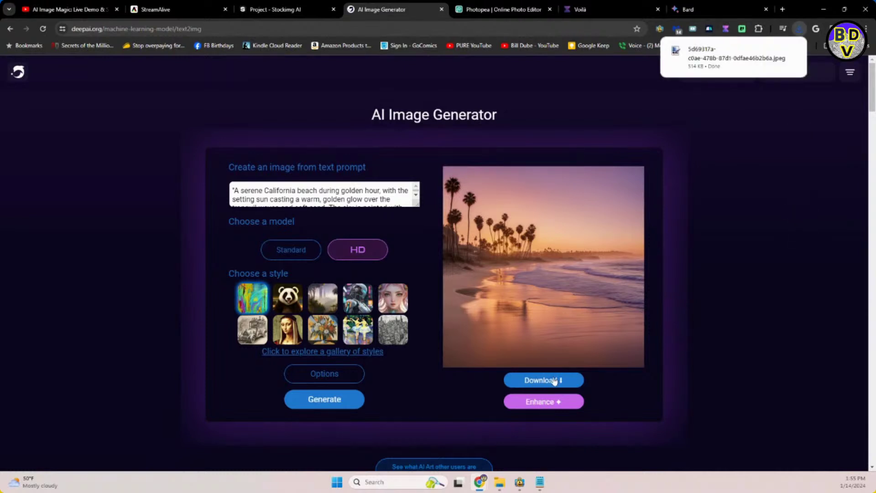
mouse_move(700, 70)
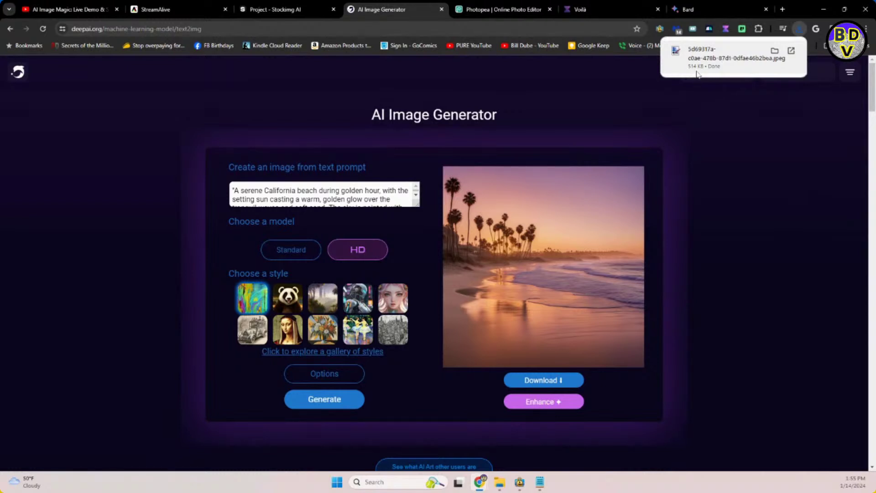
click(800, 30)
click(800, 30)
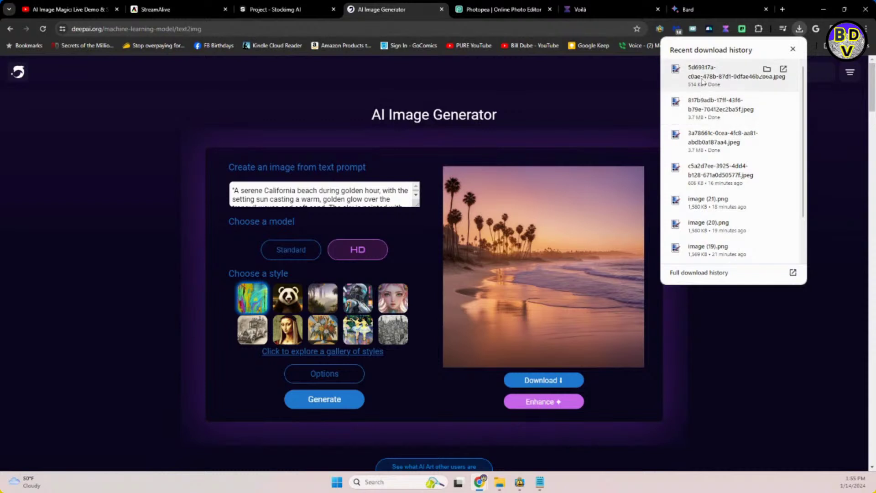
click(612, 113)
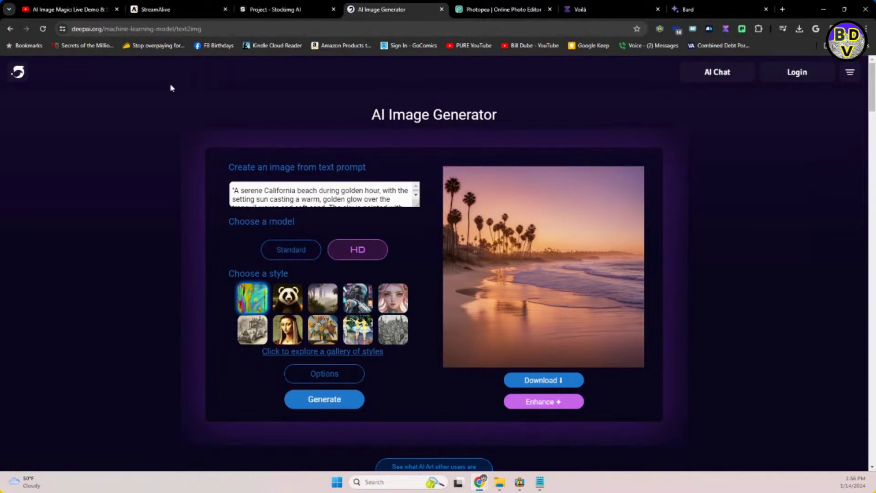
Step: Ask DeepAI's AI Chat to generate an AI image generation prompt for the scene "a day at the beach golden hour California"
key(alt+space)
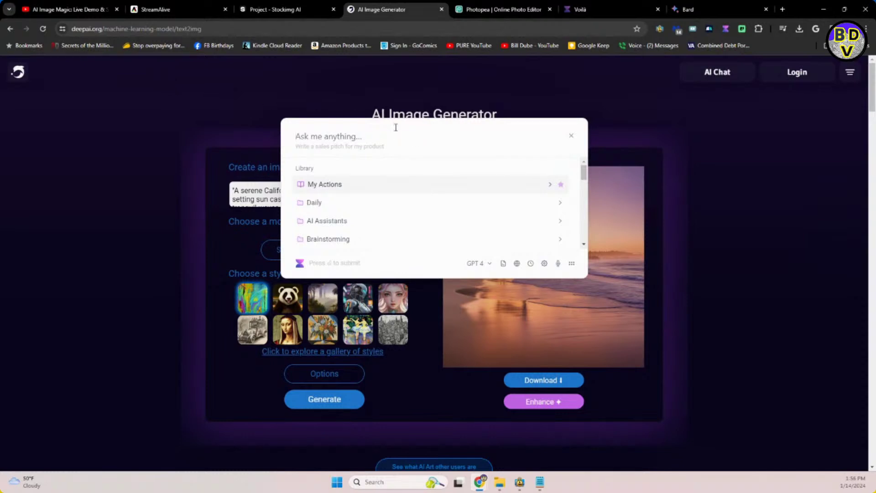
click(710, 75)
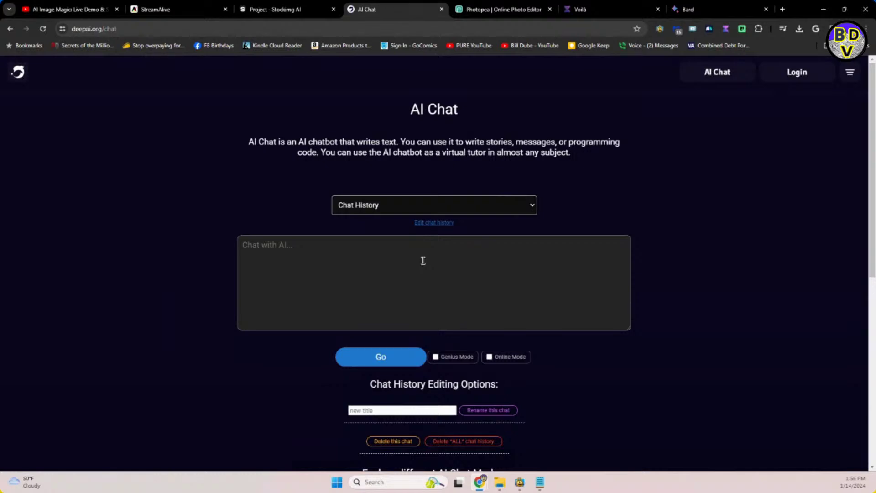
click(356, 251)
click(491, 251)
text(Generate a prompt that can be used in an AI Image generation program for the following scene a day at the beach golden hour California.)
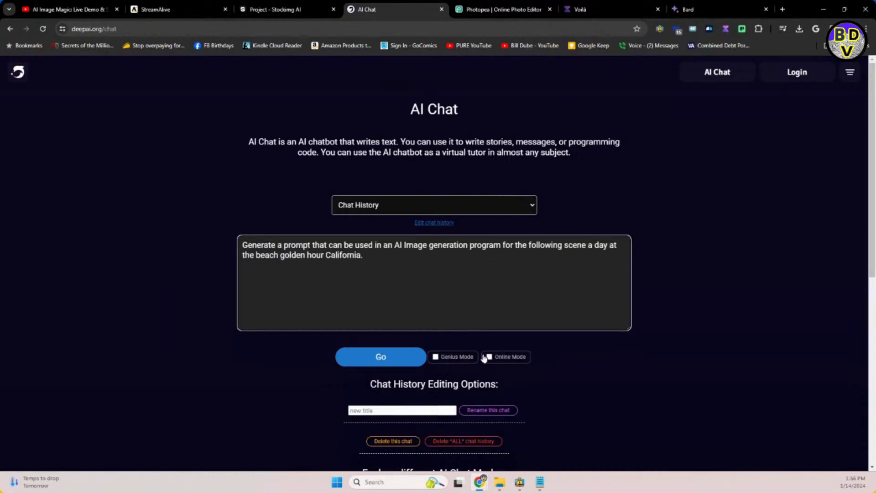
click(367, 362)
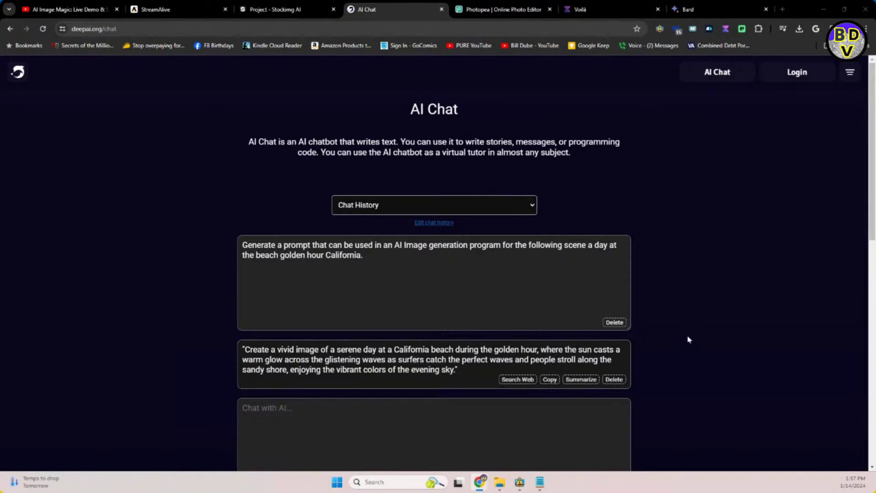
Step: Copy the AI Chat request together with its answer and paste both into the prompt on DeepAI's home page
drag(470, 375, 232, 341)
key(ctrl+c)
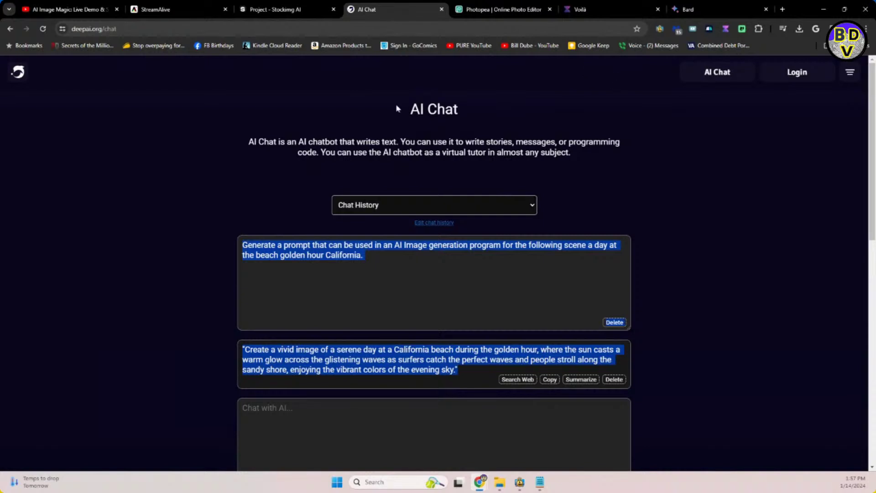
click(19, 76)
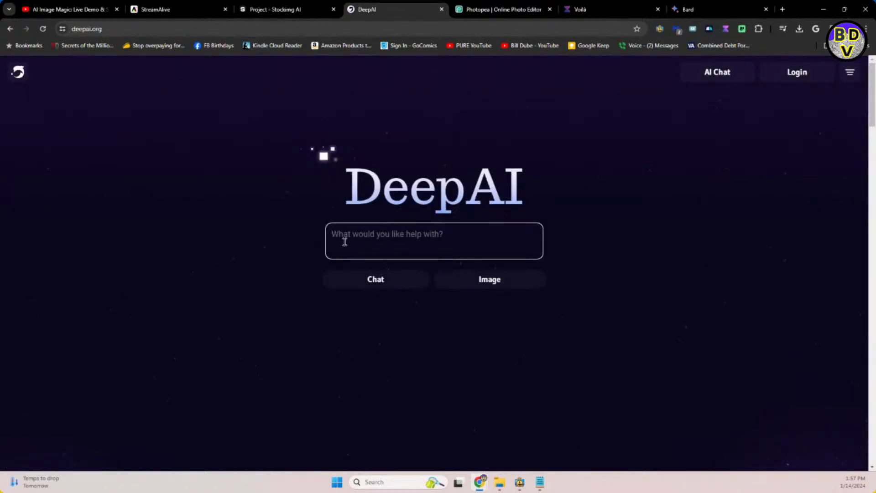
key(ctrl+v)
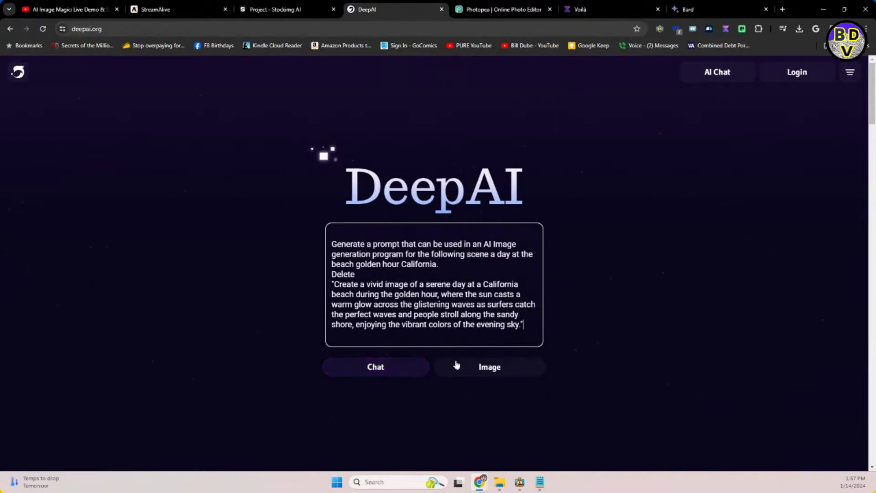
Step: Generate an image from the pasted chat text and download its enhanced version
click(472, 368)
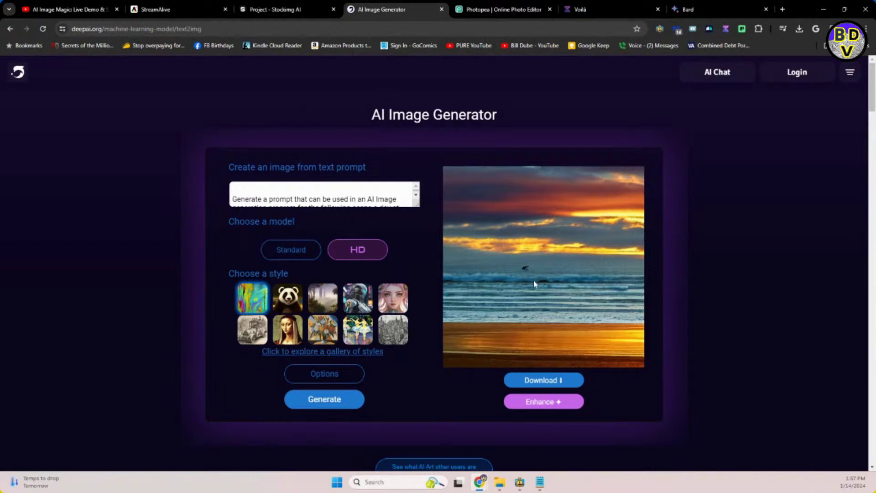
click(565, 401)
click(559, 391)
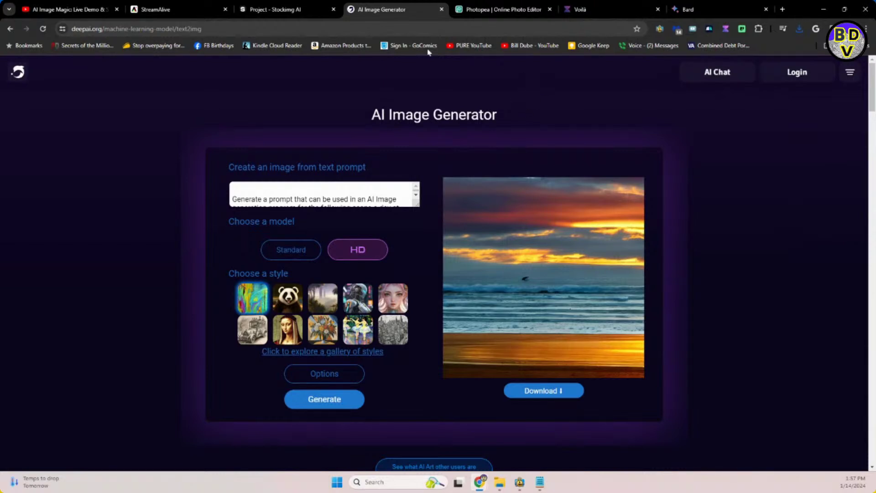
Step: Switch to Bard, request an AI image generation prompt for "a day at the beach golden hour California" and skip to the full response
click(272, 10)
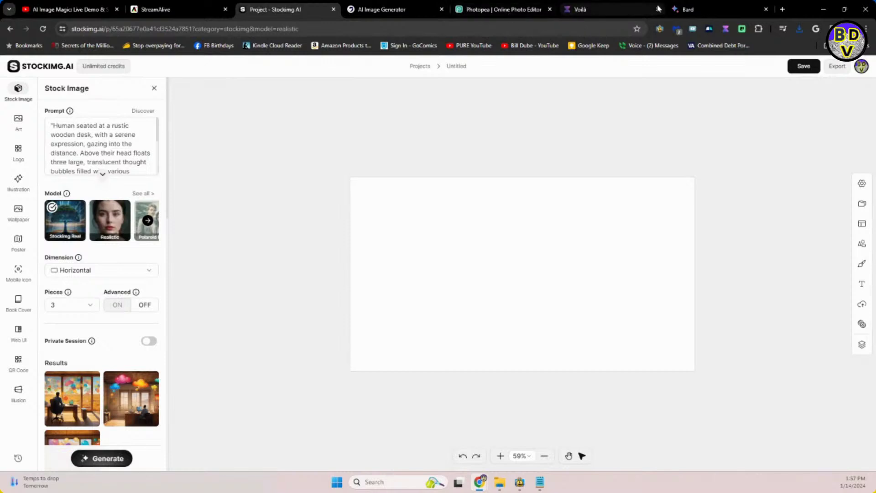
click(683, 9)
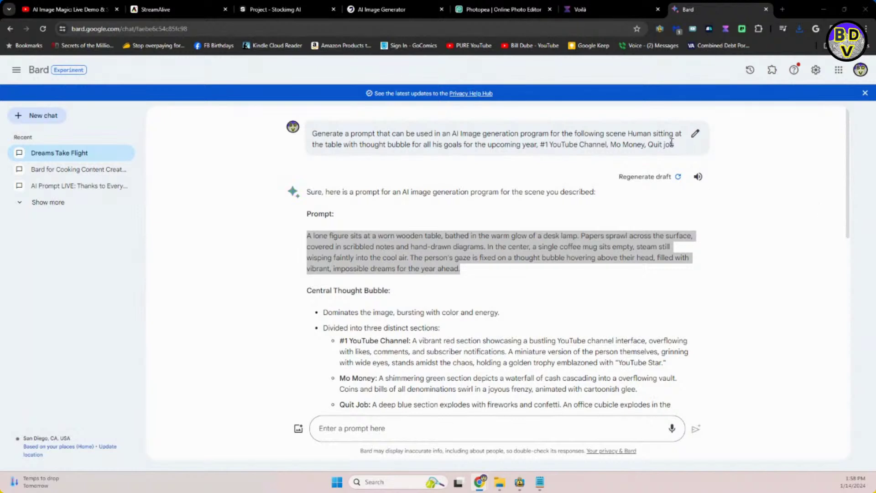
click(472, 428)
text(Generate a prompt that can be used in an AI Image generation program for the following scene a day at the beach golden hour California.)
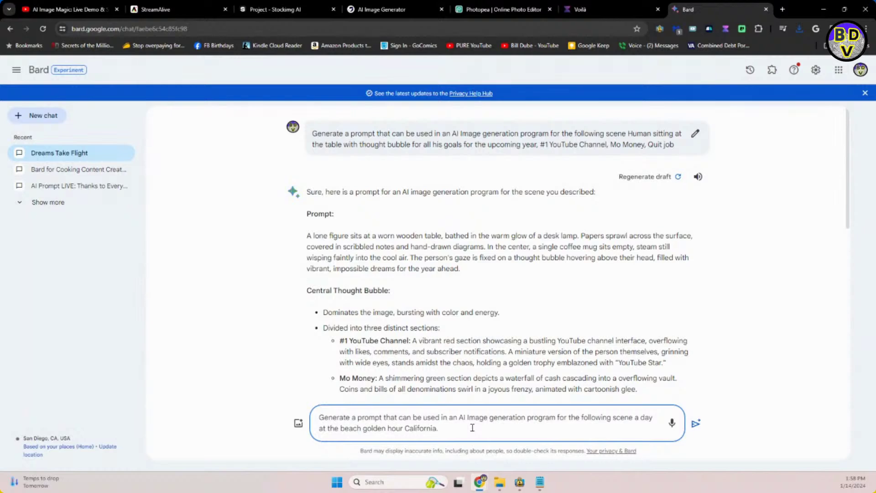
key(Return)
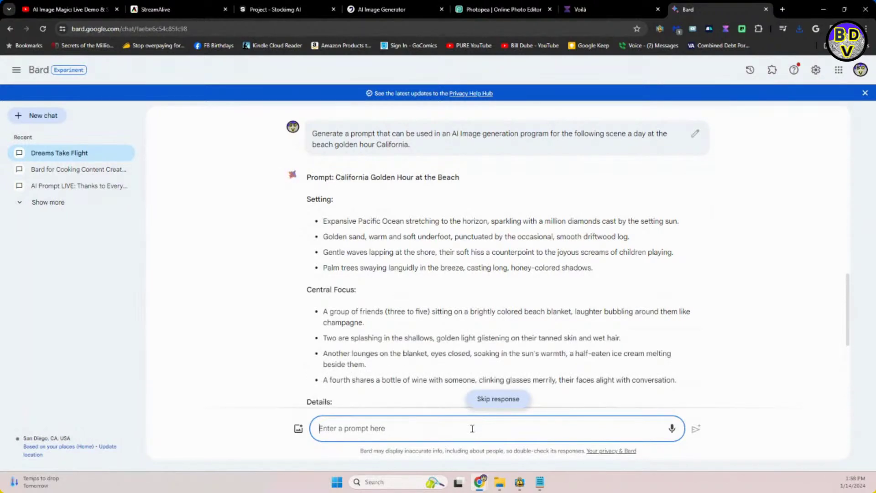
click(502, 402)
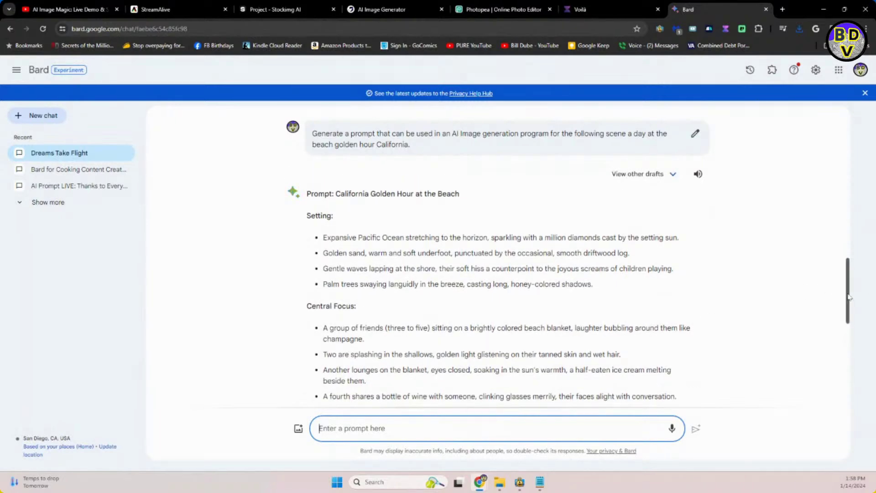
Step: Copy Bard's beach prompt from the Setting heading through the end of the Optional Additions list
drag(848, 297, 844, 362)
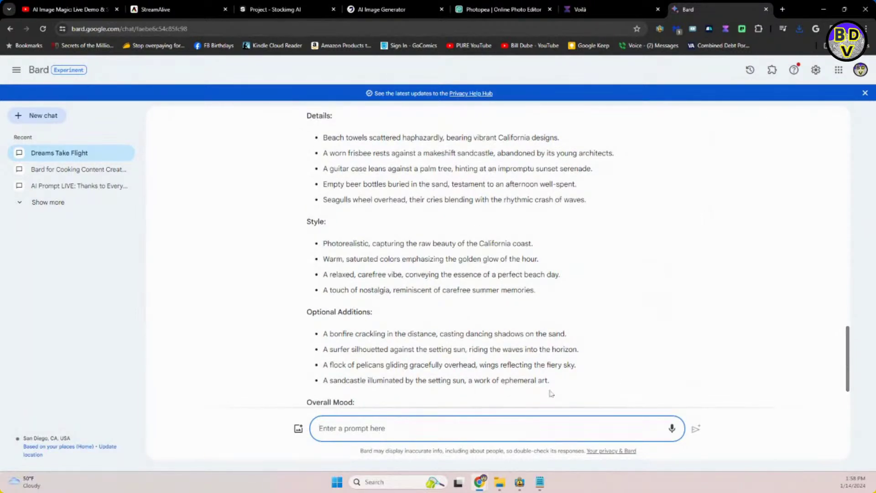
drag(574, 384, 298, 283)
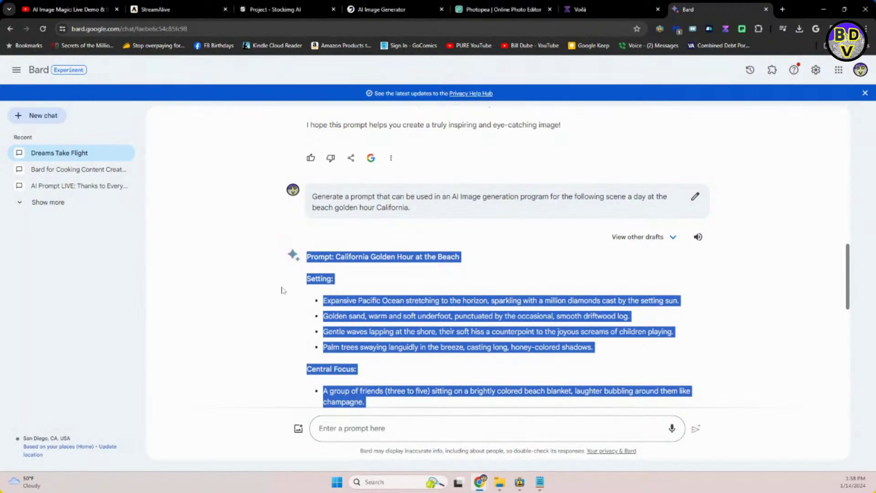
shift+click(299, 297)
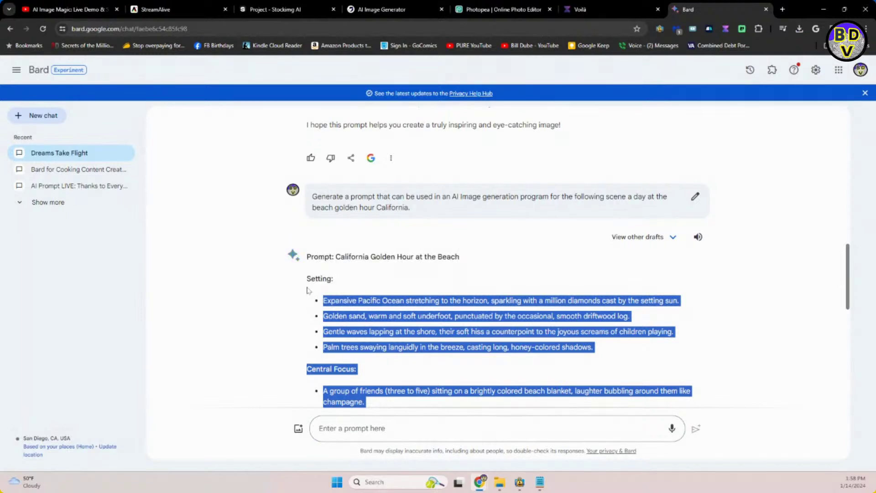
shift+click(307, 292)
shift+click(308, 277)
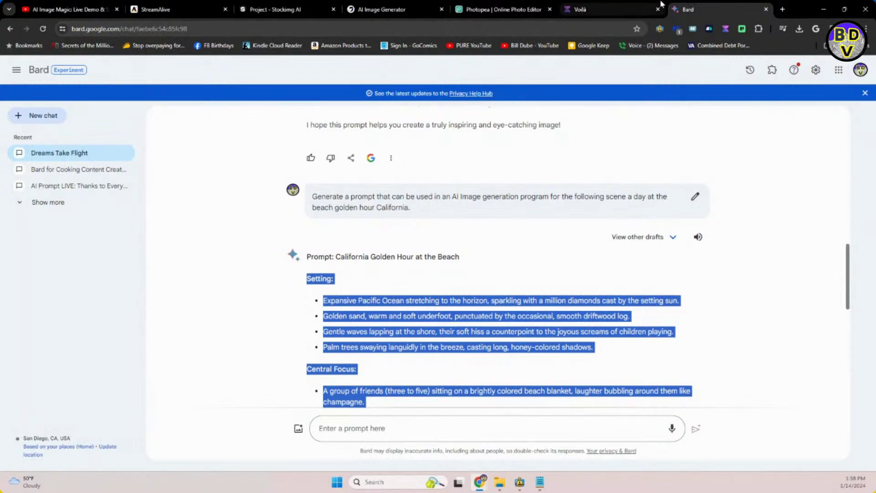
Step: Switch to Stockimg.AI and replace the desk scene prompt with Bard's California beach text
click(278, 10)
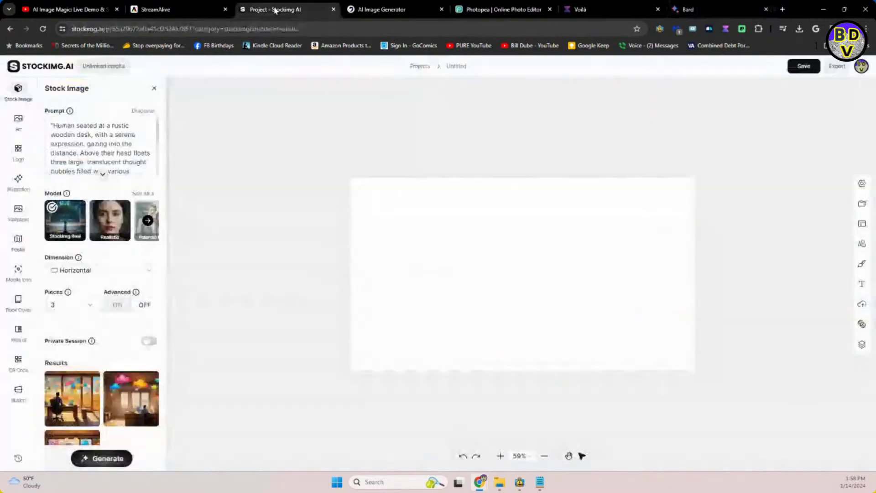
click(125, 145)
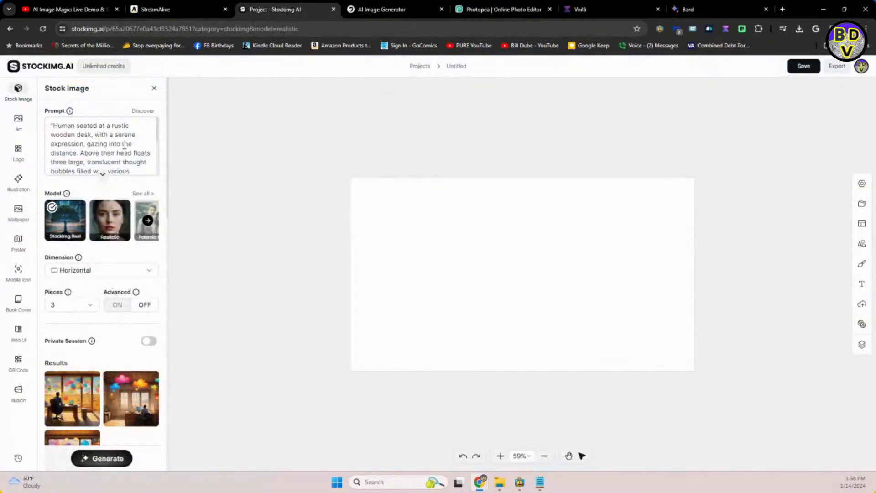
key(ctrl+a)
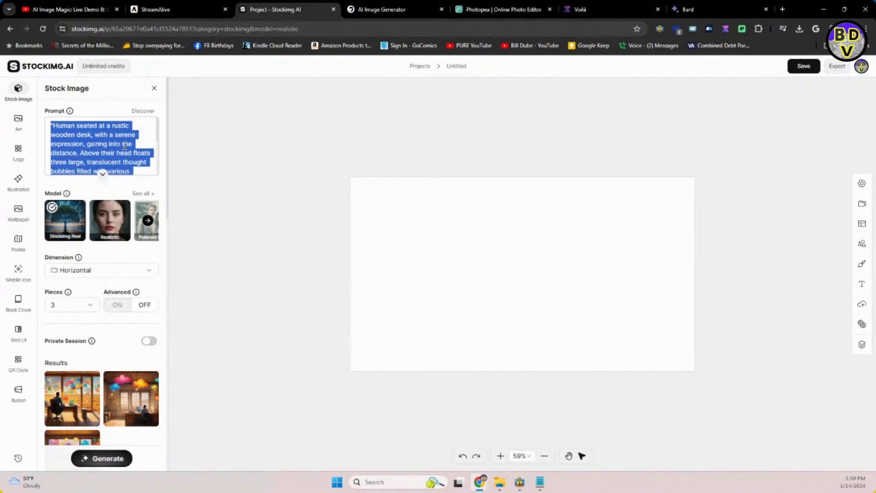
key(ctrl+v)
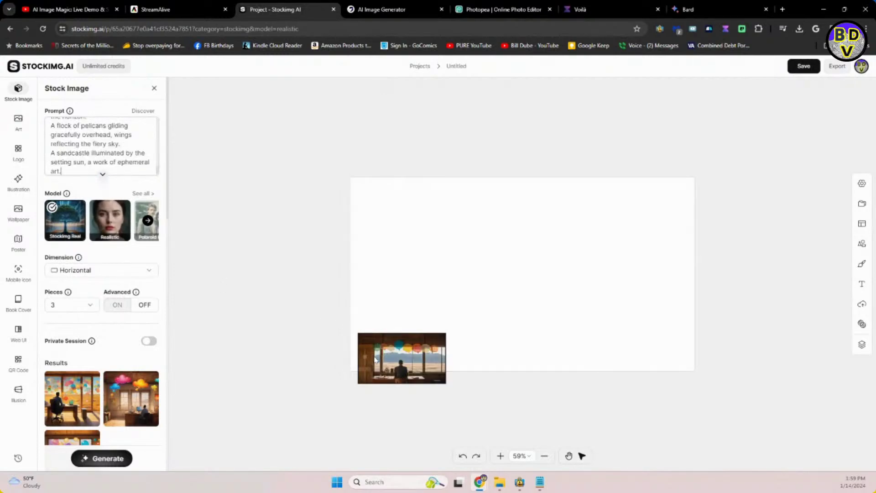
Step: Delete the leftover desk image from the canvas and generate three horizontal beach images with the Realistic model
click(375, 359)
key(Delete)
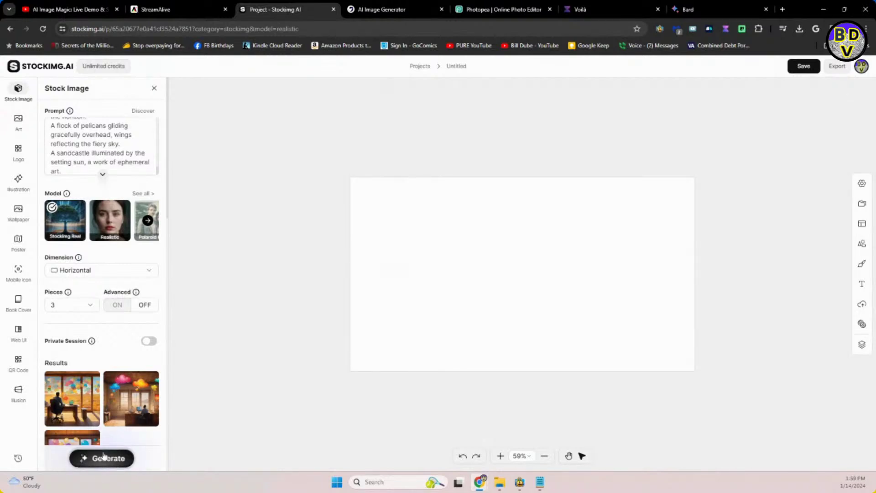
click(104, 216)
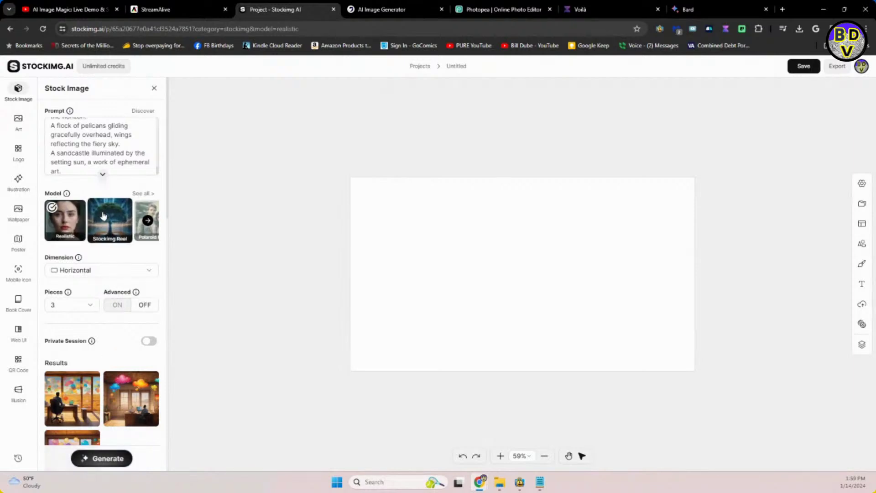
click(88, 460)
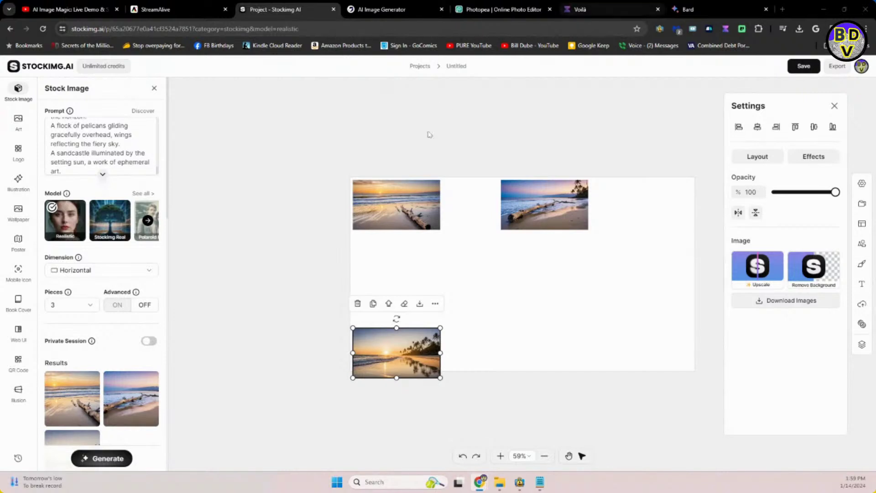
Step: Enlarge the golden sunset driftwood image to nearly fill the canvas and move the other two beach images outside it
click(409, 214)
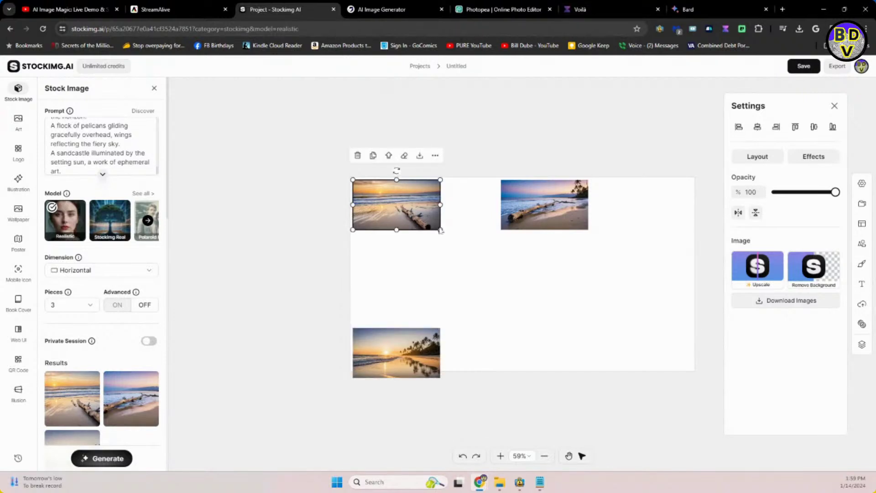
drag(440, 229, 669, 389)
click(550, 224)
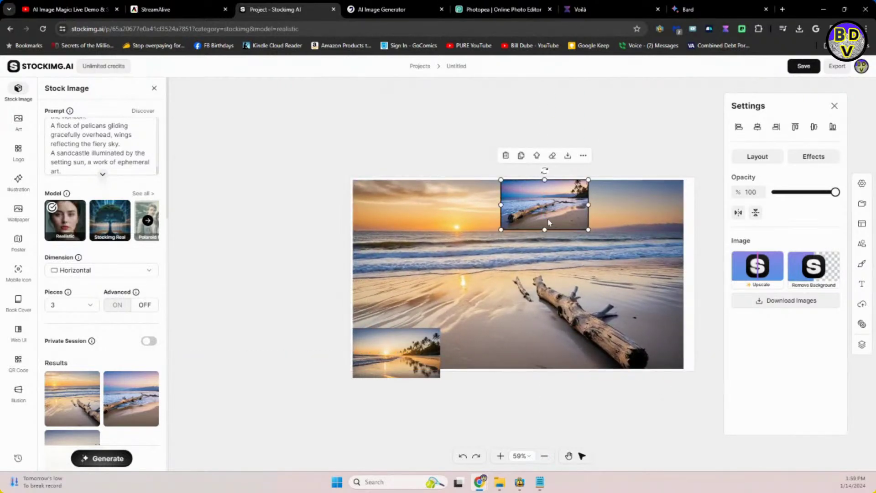
drag(550, 224, 537, 158)
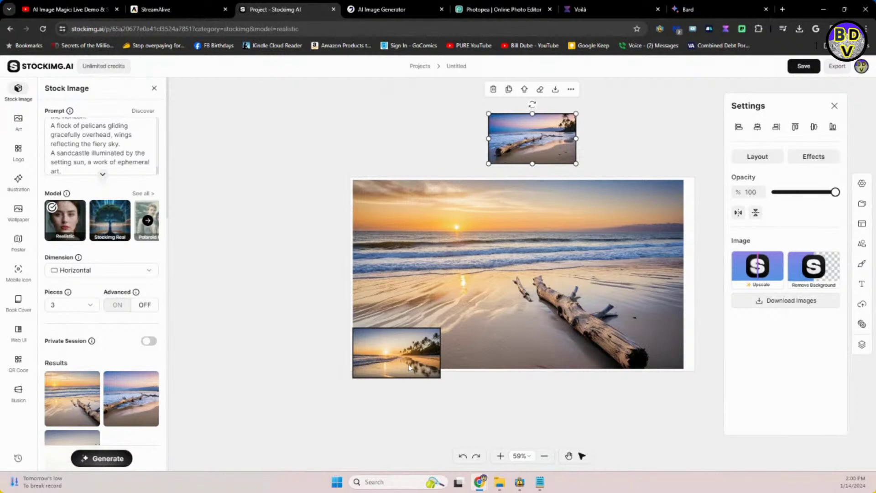
drag(409, 366, 278, 301)
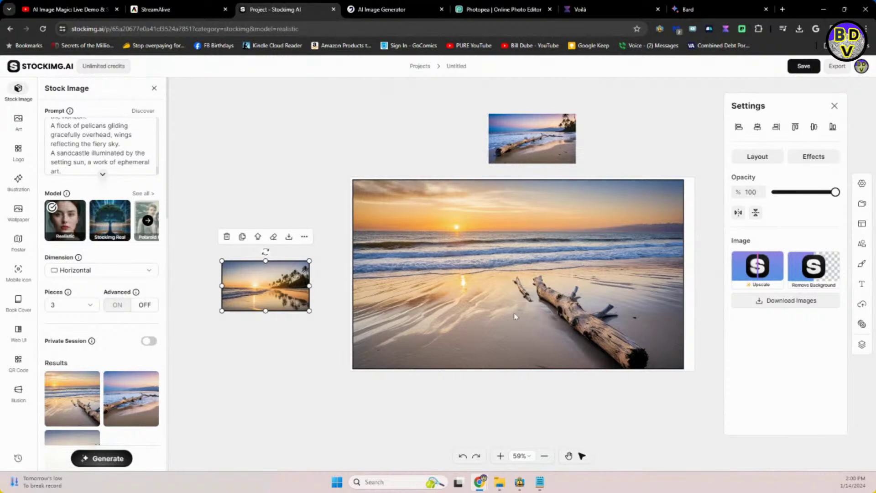
Step: Switch to Bard and extend the California beach request with "with an attractive couple walking hand in hand on the sand.", regenerating the response
click(682, 11)
click(439, 211)
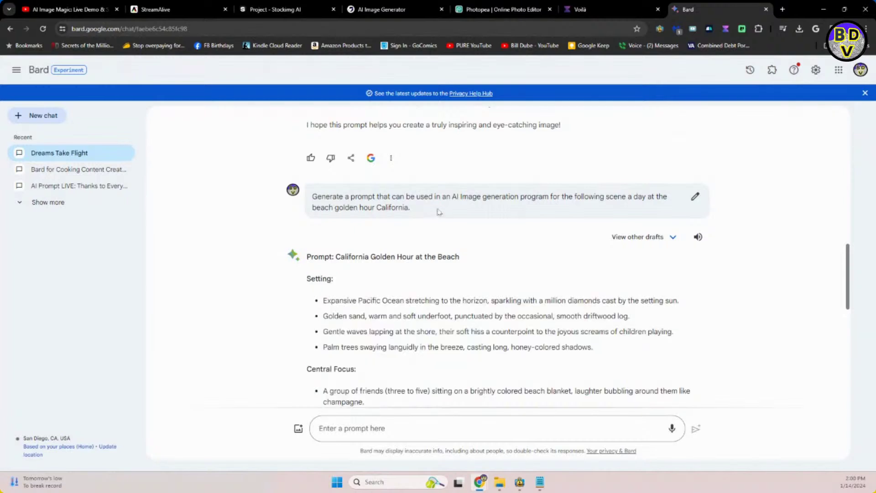
click(694, 196)
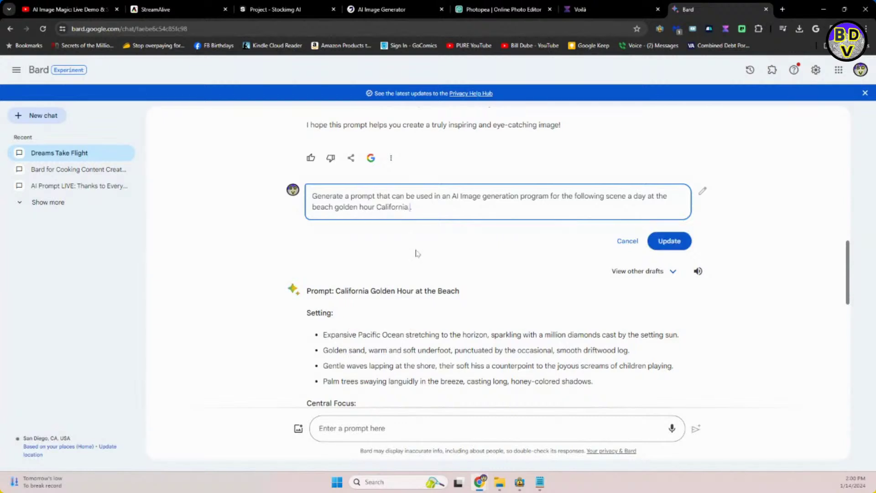
text(with)
key(BackSpace)
key(BackSpace)
key(BackSpace)
key(BackSpace)
text(wh)
text(th a)
text(n a)
text(ttr)
text(active couple )
text(walki)
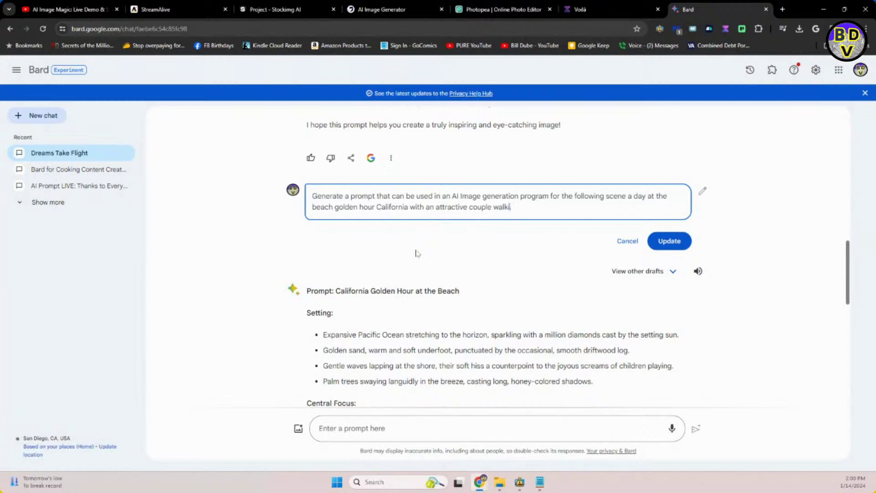
text(ng a)
key(BackSpace)
key(BackSpace)
key(BackSpace)
key(BackSpace)
text(hand in hand on the sand.)
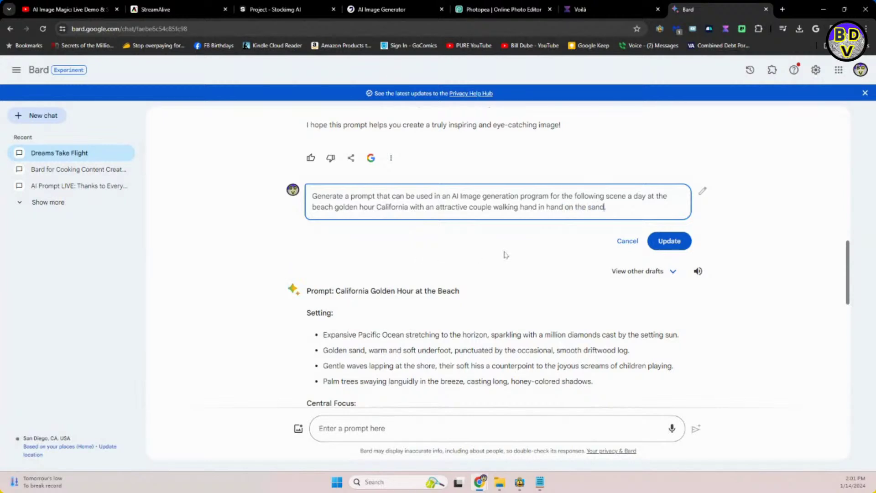
click(670, 242)
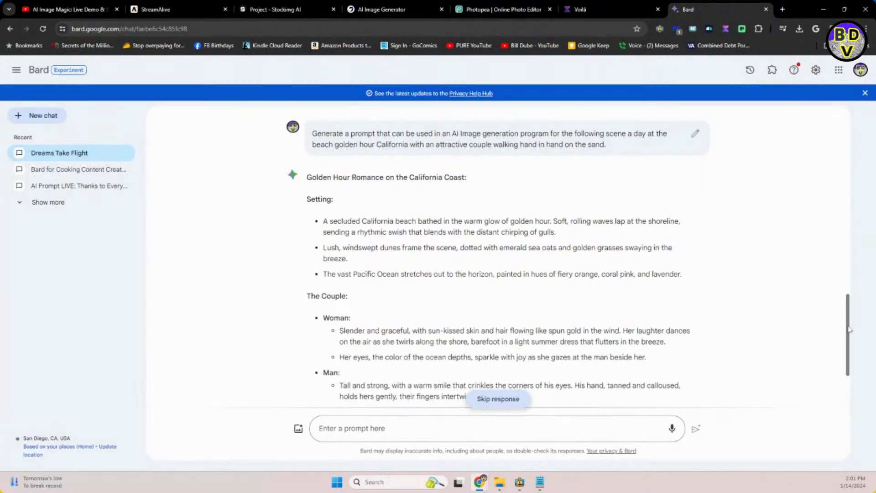
Step: Copy Bard's couple prompt from Setting through Optional Additions and try generating an HD image from it in DeepAI's AI Image Generator
scroll(839, 334, down, 5)
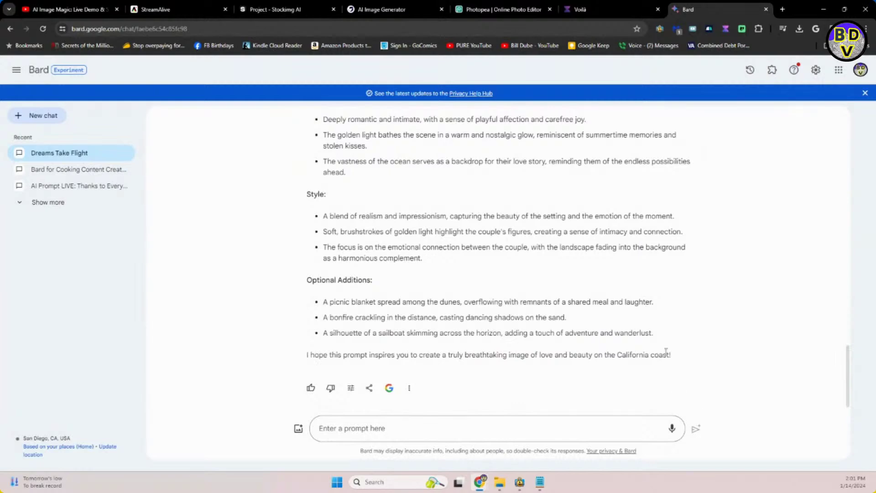
drag(656, 336, 308, 252)
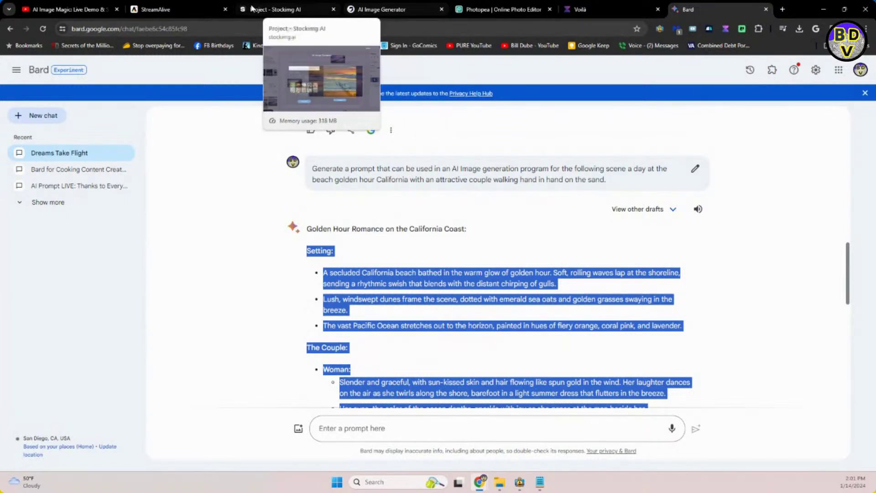
click(372, 9)
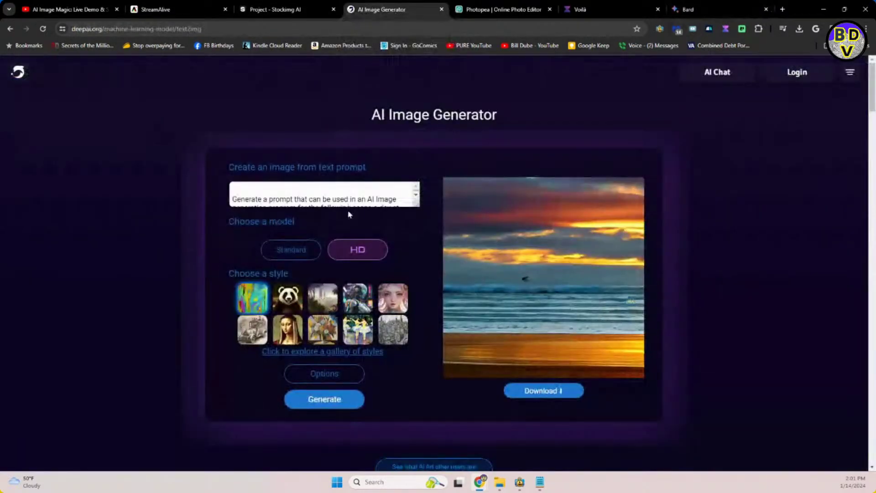
click(345, 195)
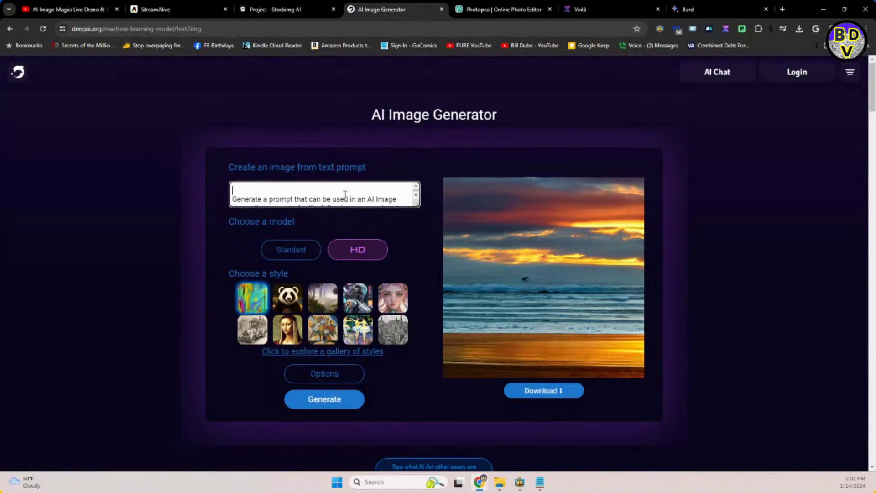
key(ctrl+a)
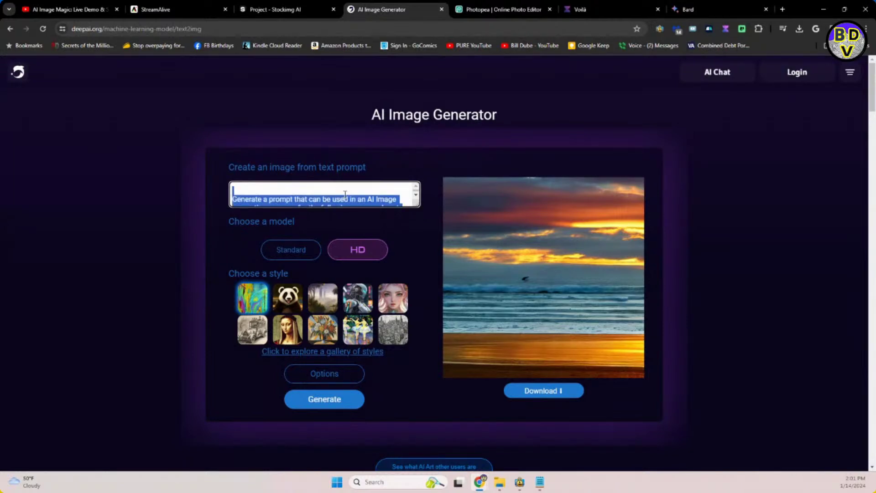
key(ctrl+v)
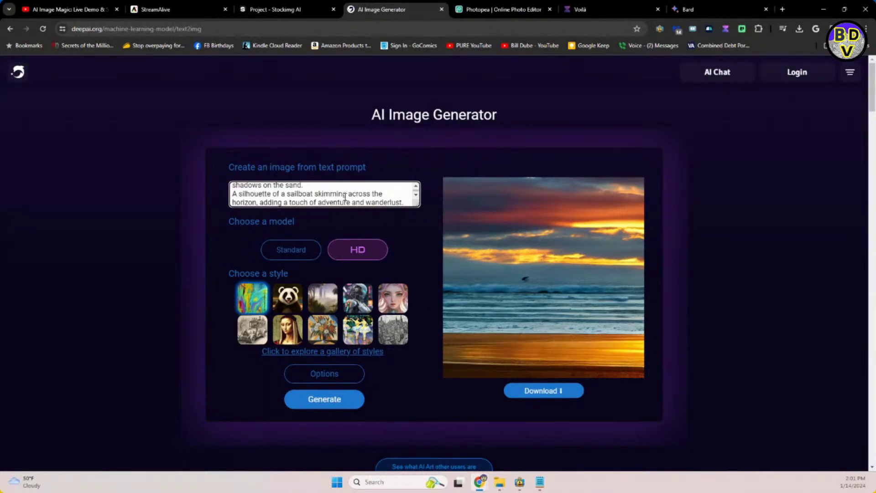
click(347, 249)
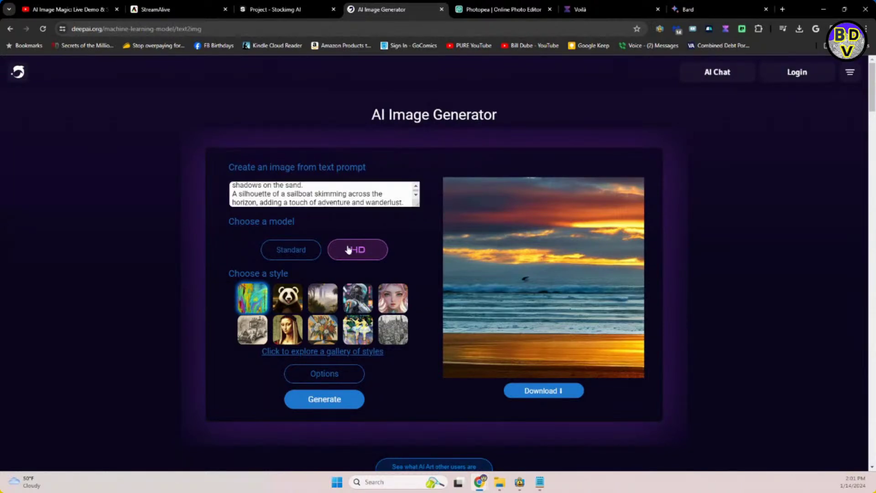
click(313, 399)
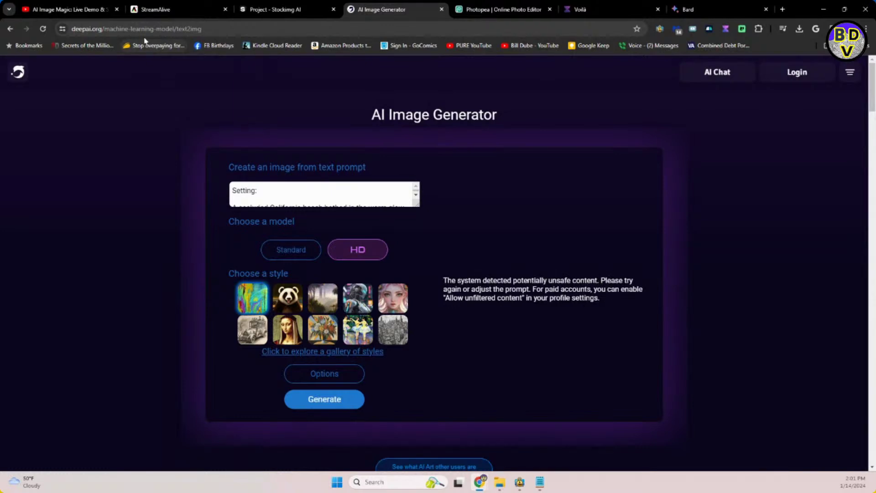
Step: Switch to Stockimg.AI, replace the prompt with Bard's couple-on-the-beach text and generate three horizontal images with the Realistic model
click(161, 10)
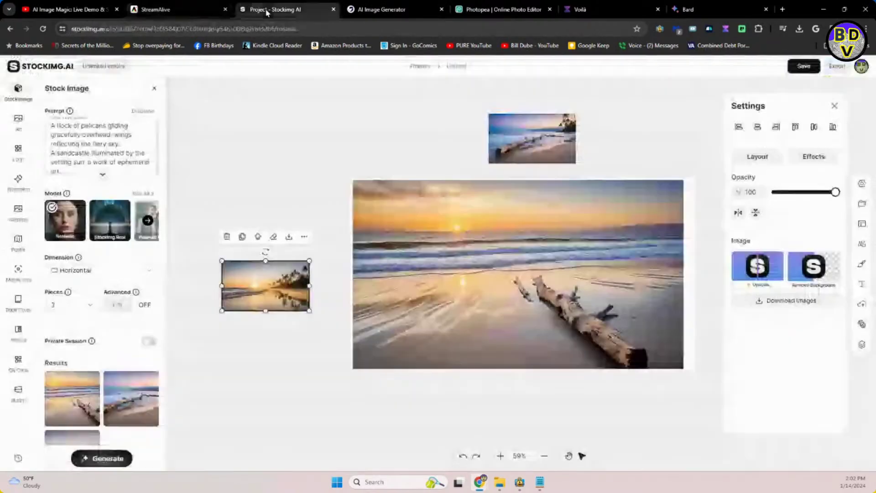
click(267, 10)
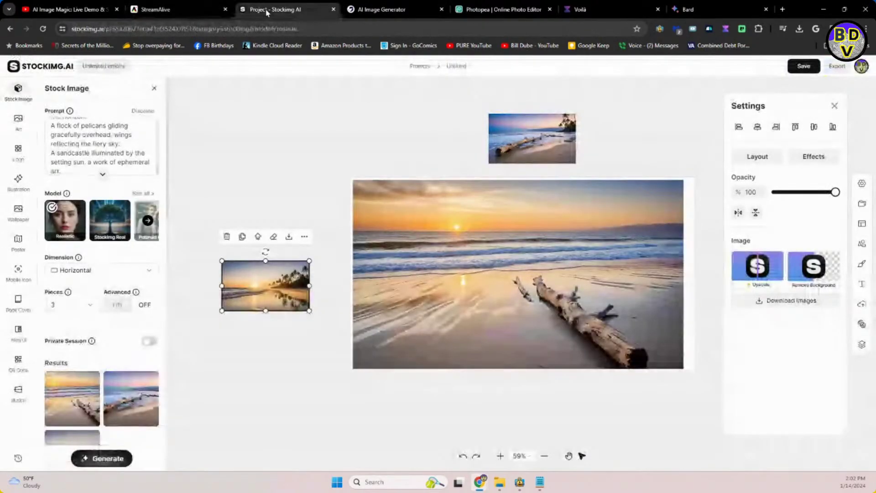
click(127, 164)
key(ctrl+a)
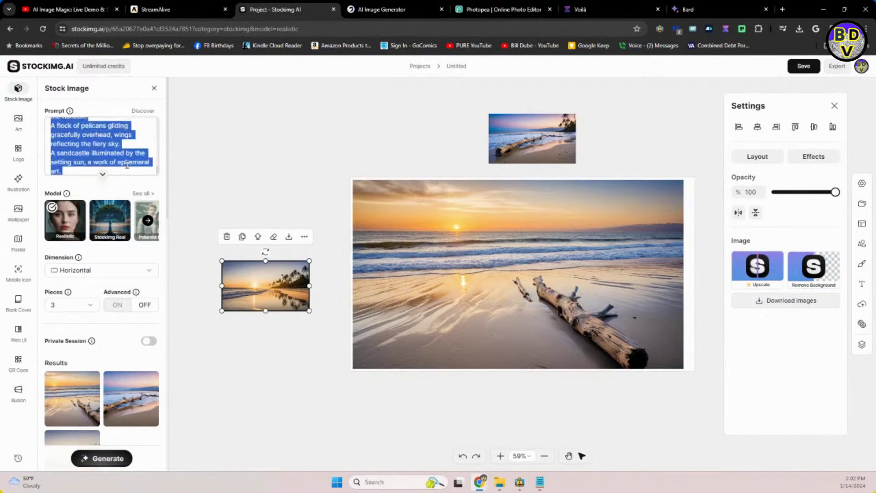
key(ctrl+v)
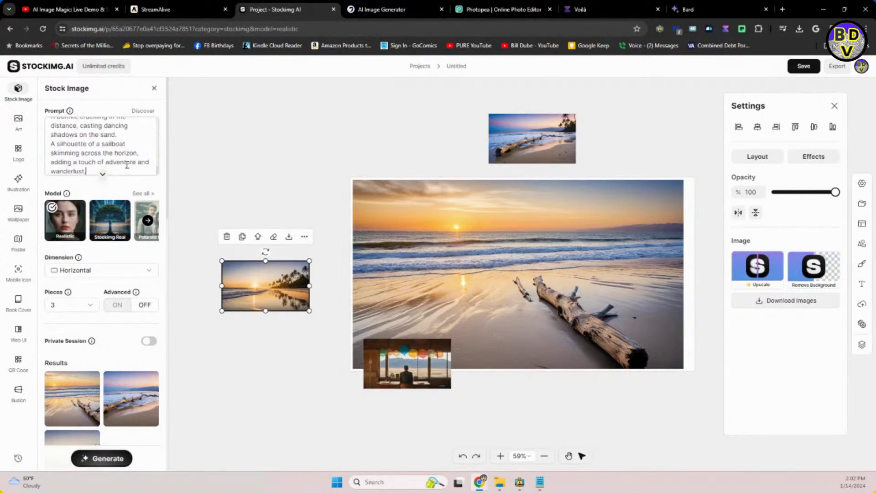
click(88, 462)
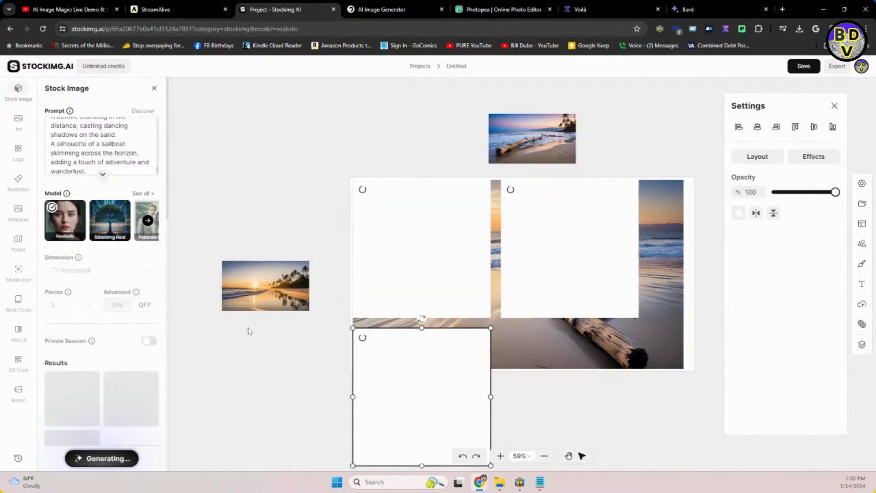
Step: Delete the three earlier beach images, the two small ones outside the canvas and the large driftwood sunset
click(277, 293)
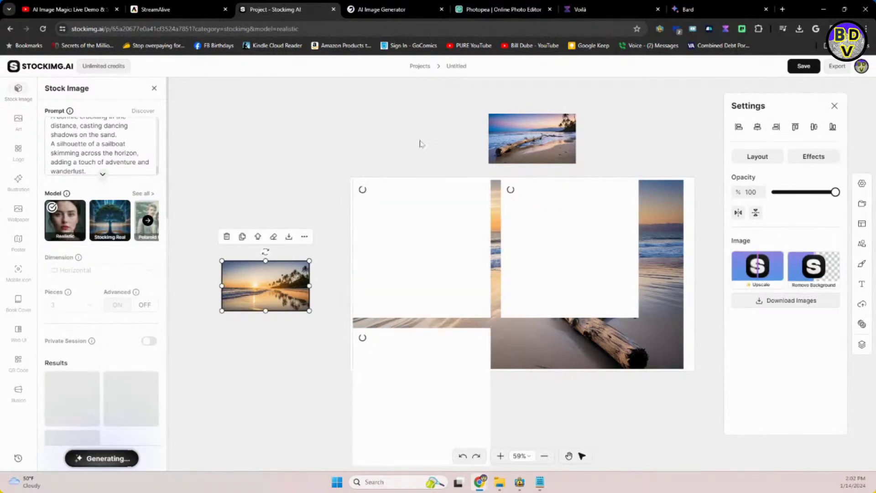
key(Delete)
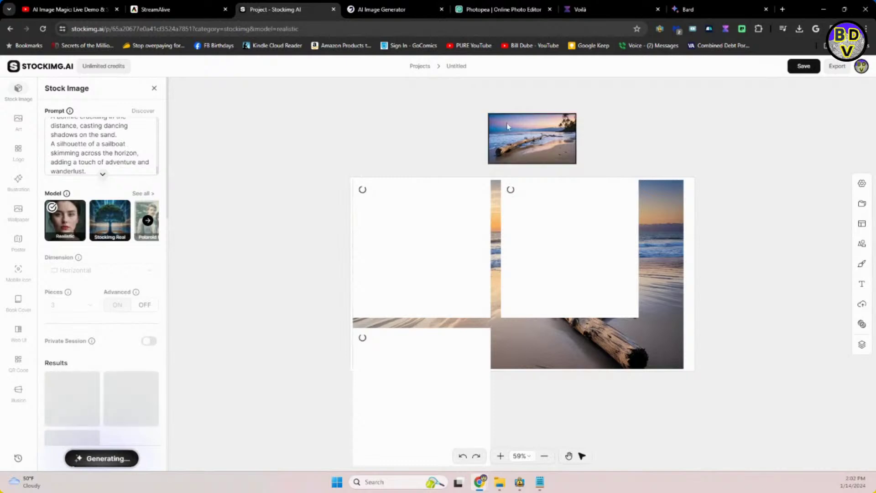
click(552, 144)
key(Delete)
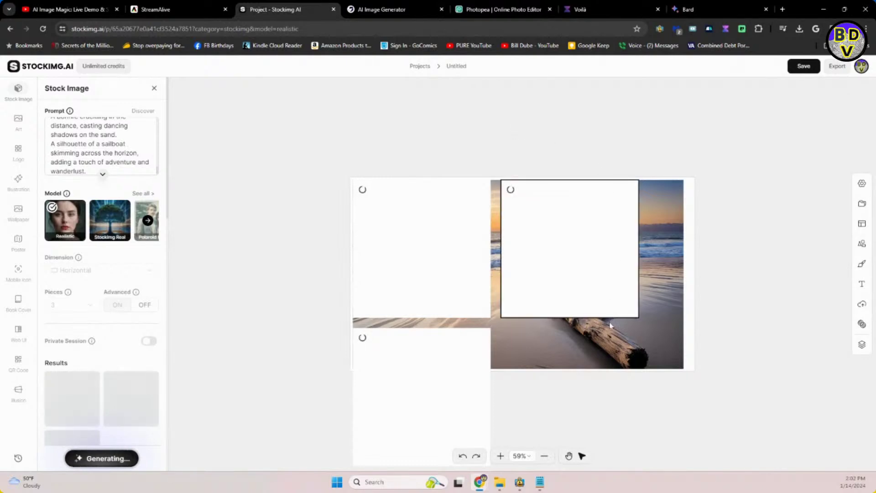
click(608, 336)
key(Delete)
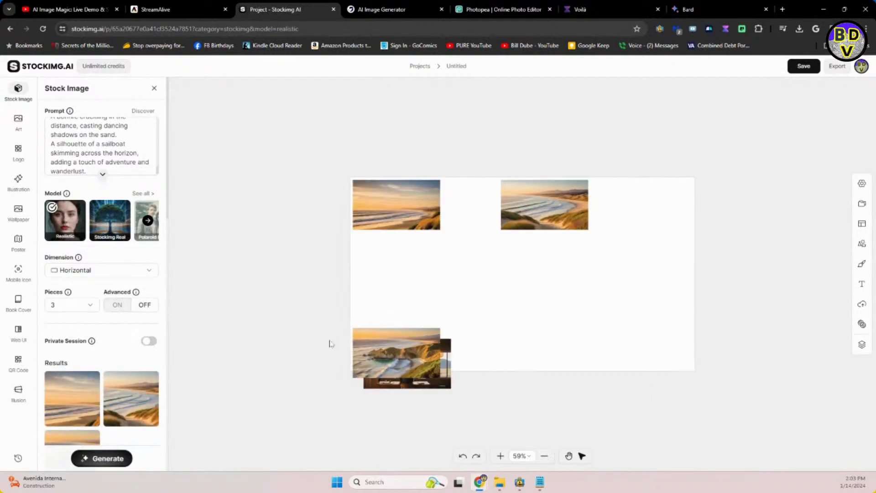
Step: Enlarge the first new beach image to fill the canvas and the second to about three quarters of its width, aligned along the right edge
click(427, 197)
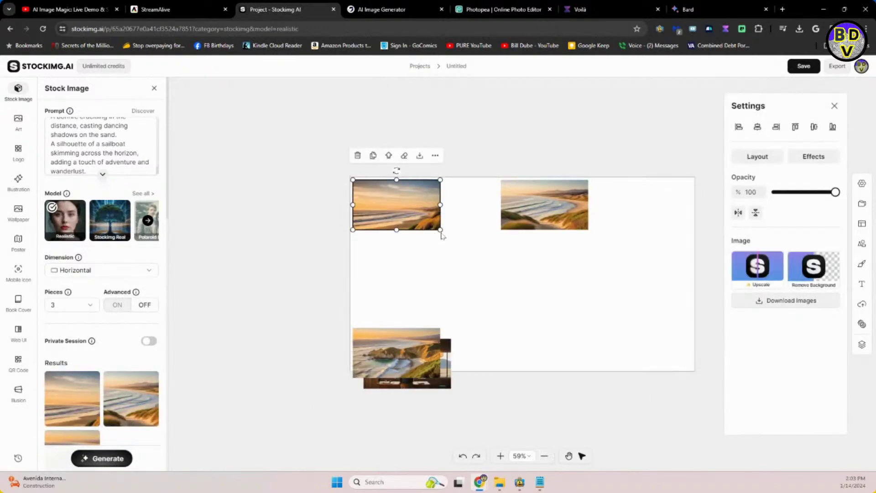
drag(441, 230, 677, 407)
drag(554, 227, 554, 224)
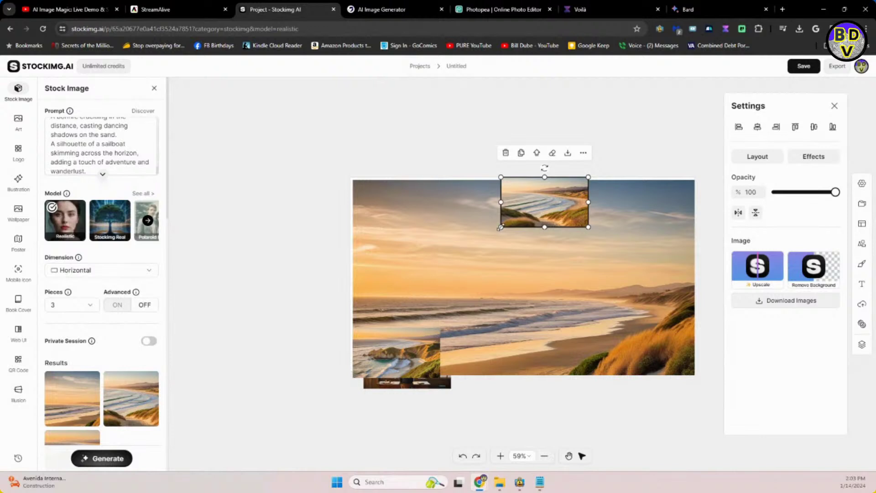
drag(501, 227, 329, 325)
drag(439, 266, 544, 270)
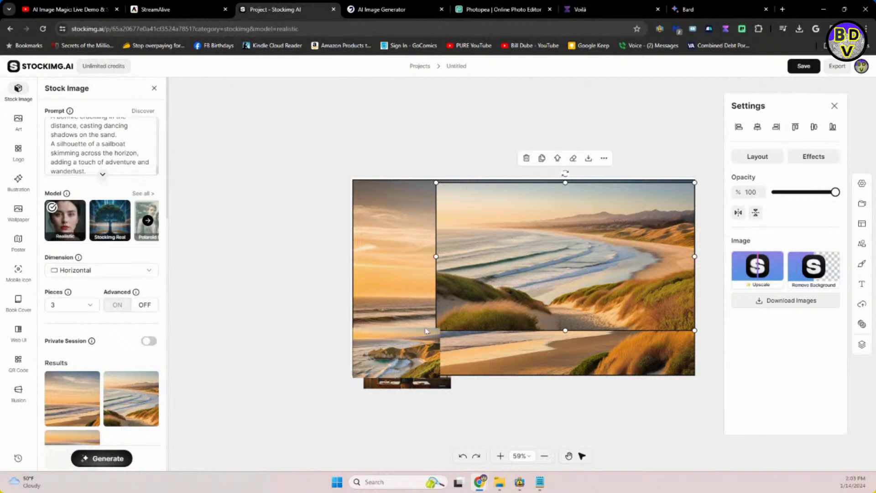
Step: Move the leftover desk image from behind the small coastal cliff picture to the empty area above the canvas's upper-left corner
click(393, 363)
click(386, 386)
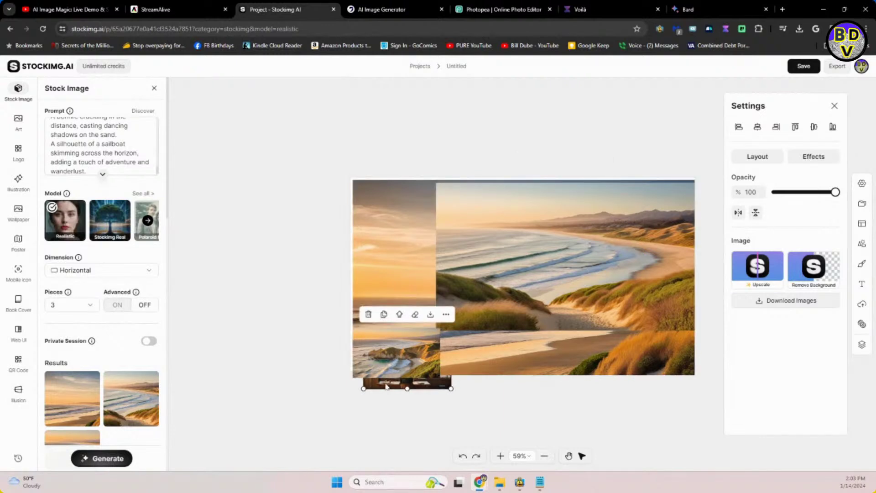
drag(386, 386, 296, 149)
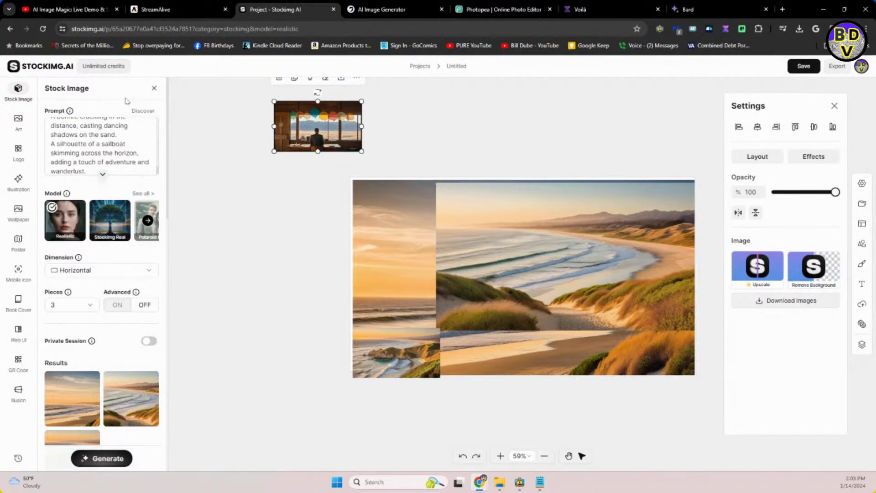
click(278, 184)
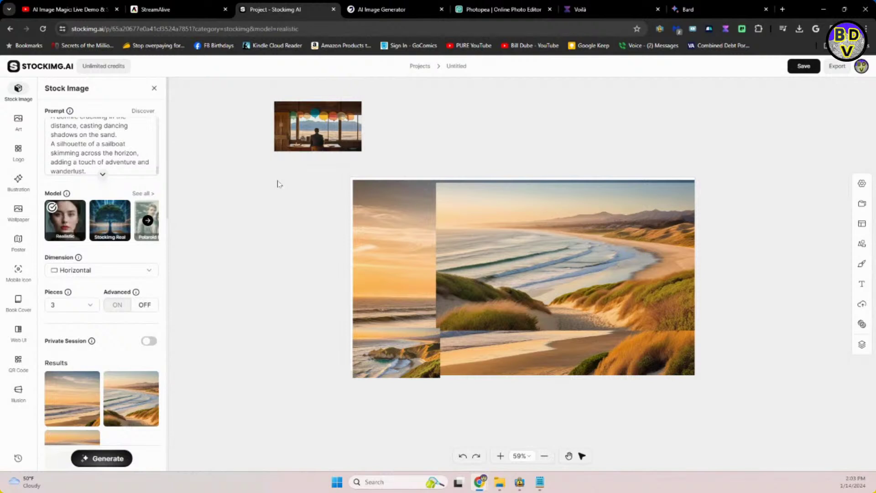
click(396, 216)
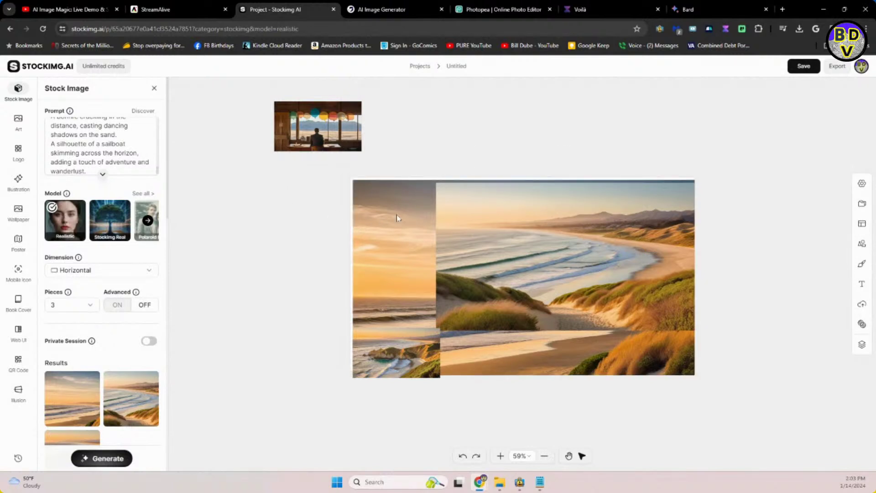